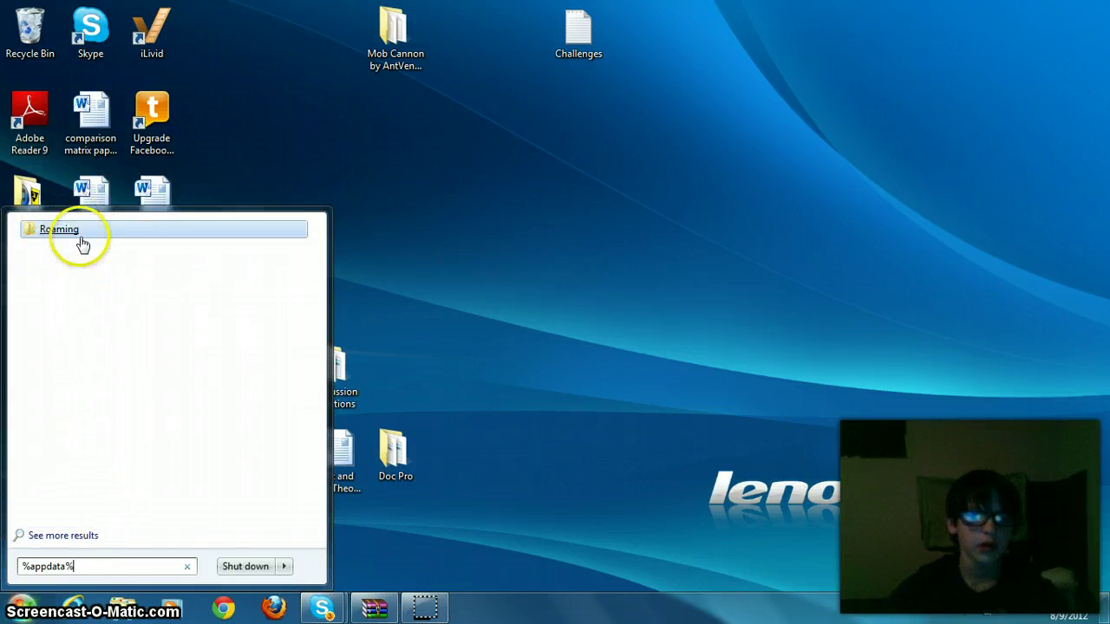
Open the Roaming application data folder in a maximized window and go to the bin folder inside .minecraft
key("Return")
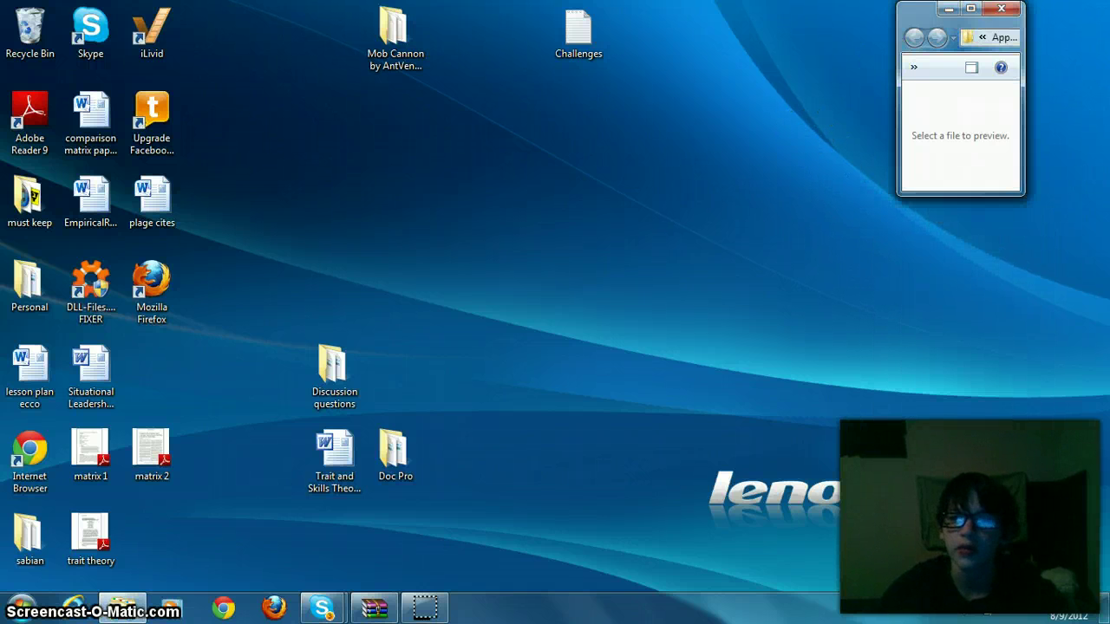
left_click(970, 8)
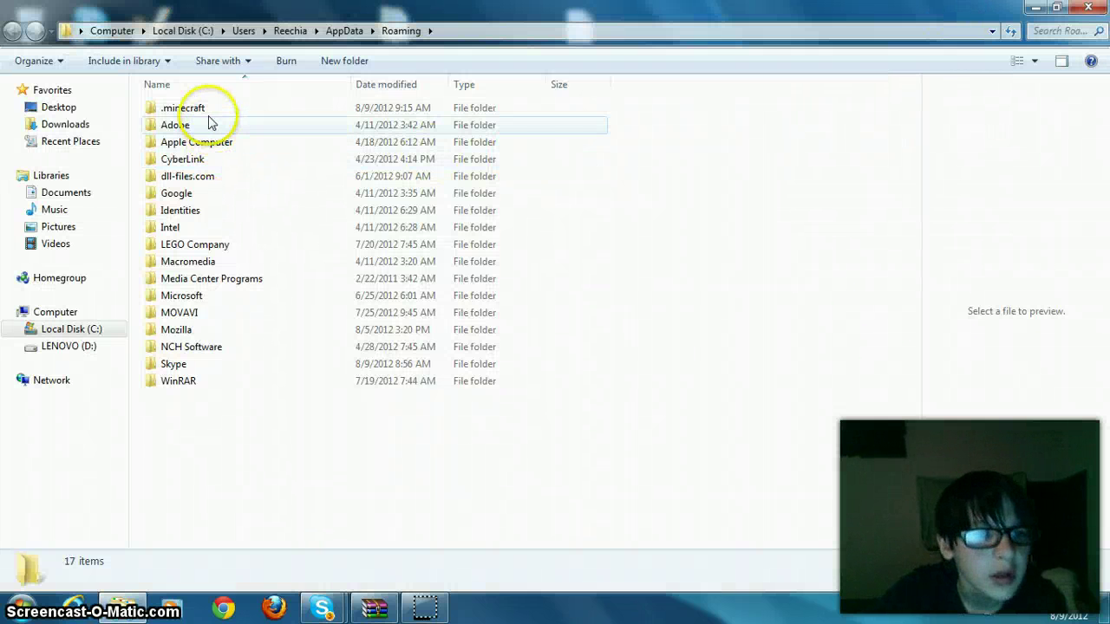
double_click(205, 113)
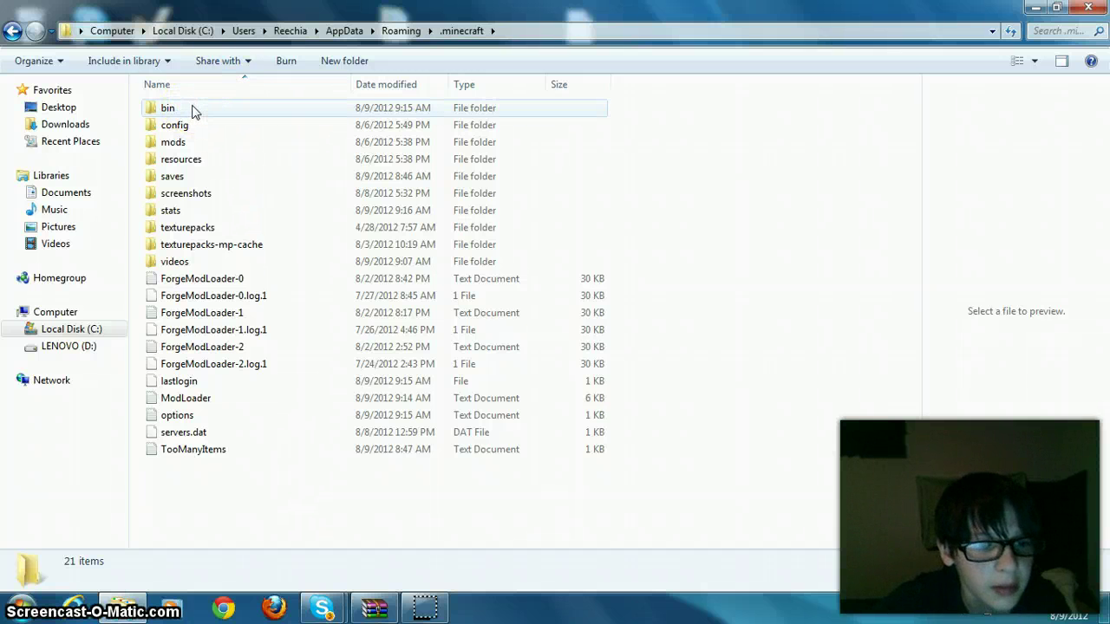
double_click(194, 109)
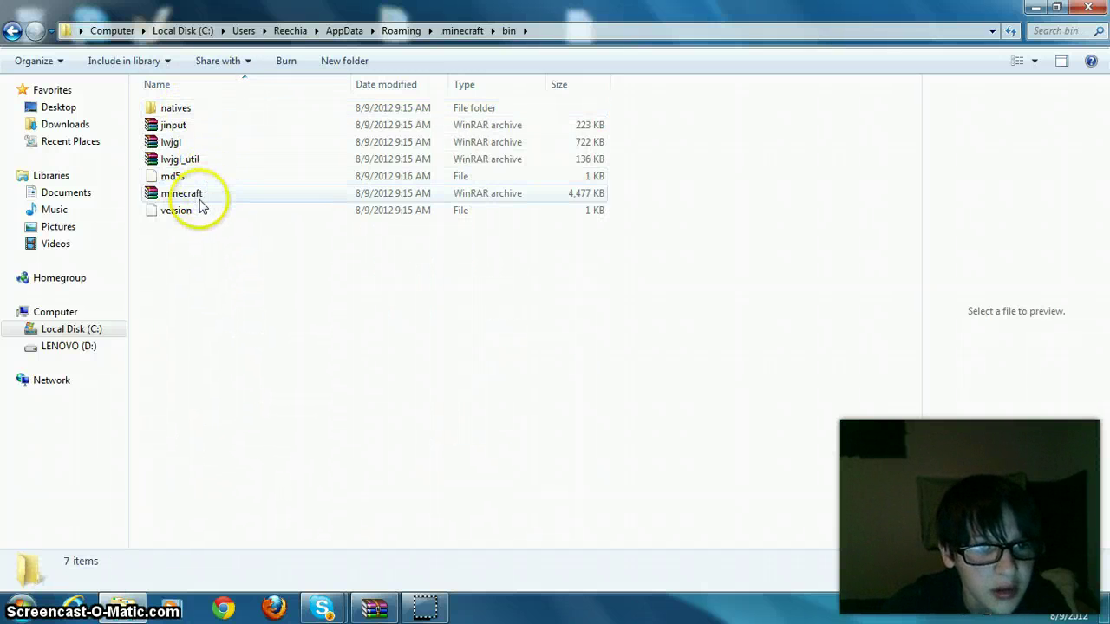
Open the minecraft archive from the bin folder with WinRAR and move its window higher on the screen
left_click(200, 197)
right_click(201, 195)
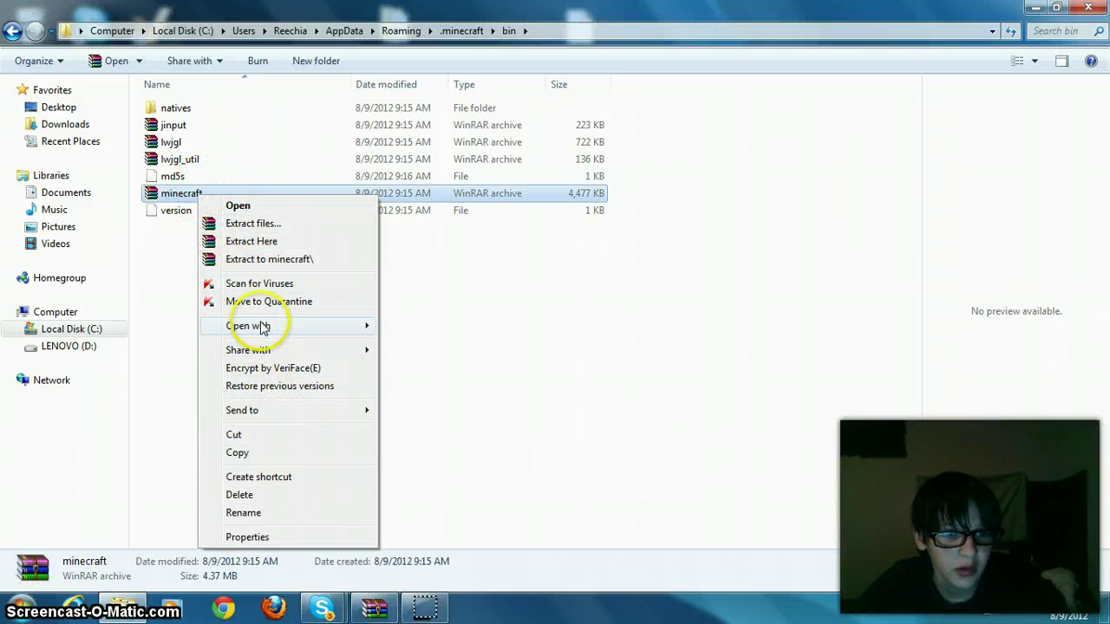
mouse_move(263, 327)
left_click(421, 347)
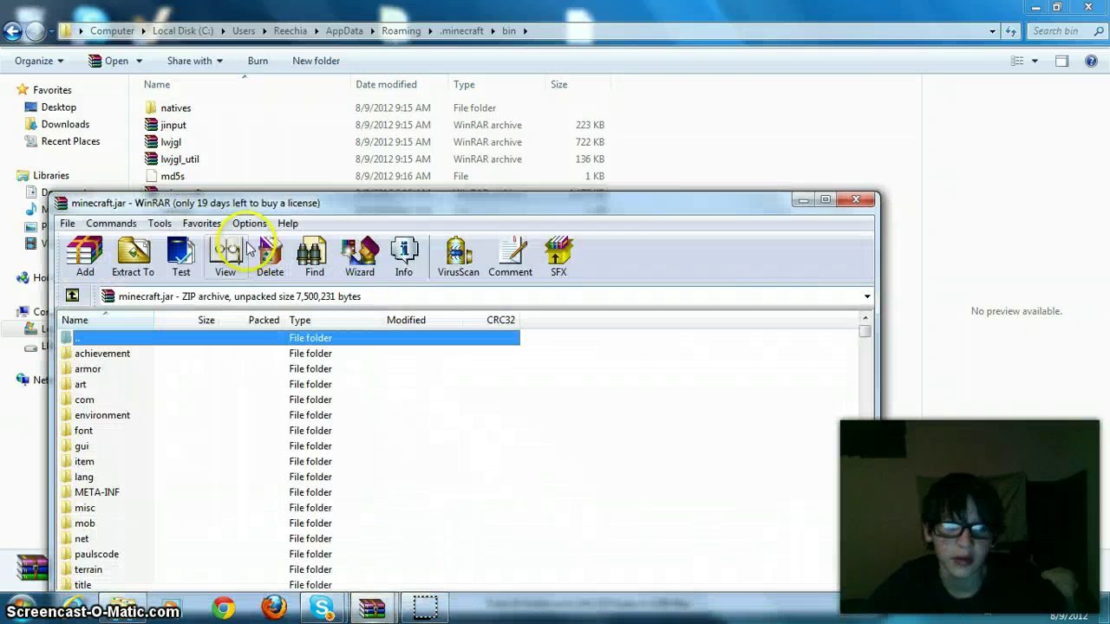
left_click_drag(670, 221, 651, 140)
Delete the META-INF folder from minecraft.jar
right_click(66, 415)
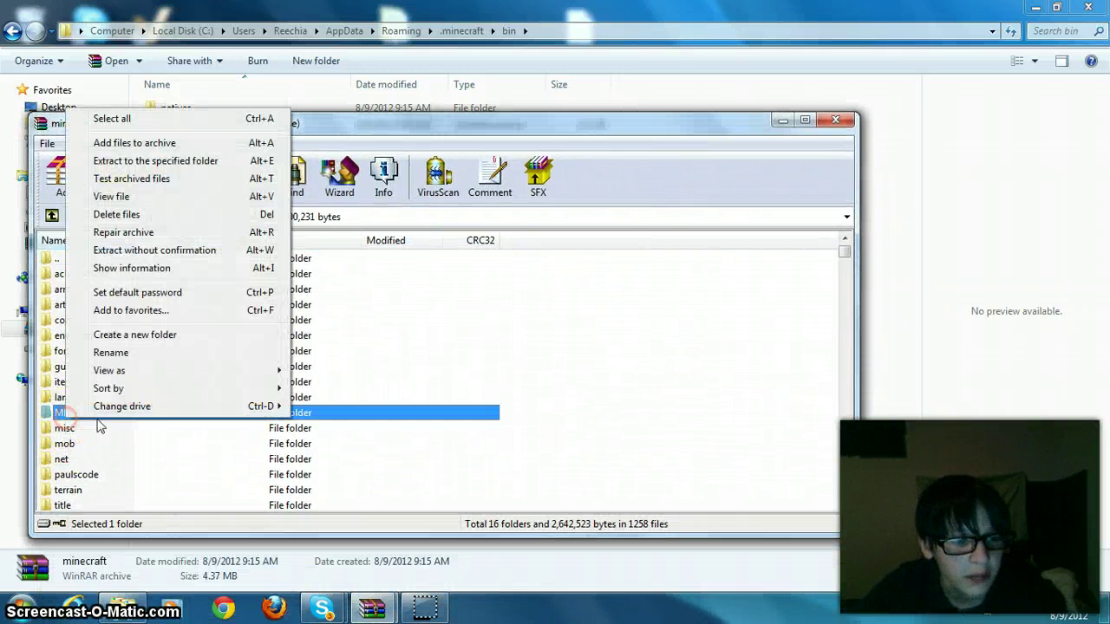
left_click(130, 215)
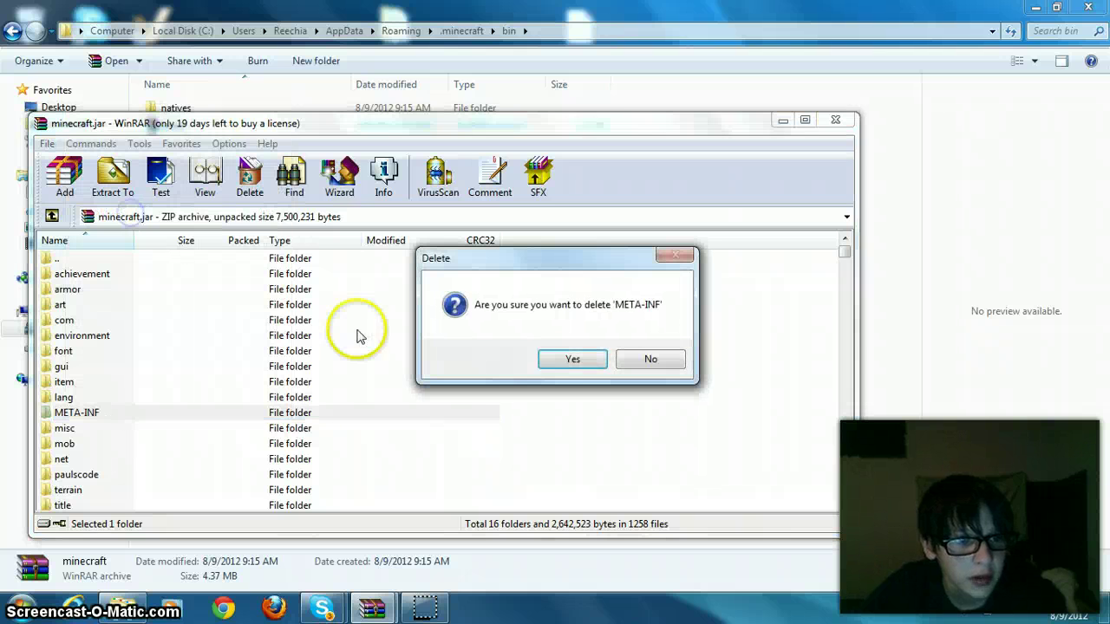
left_click(571, 359)
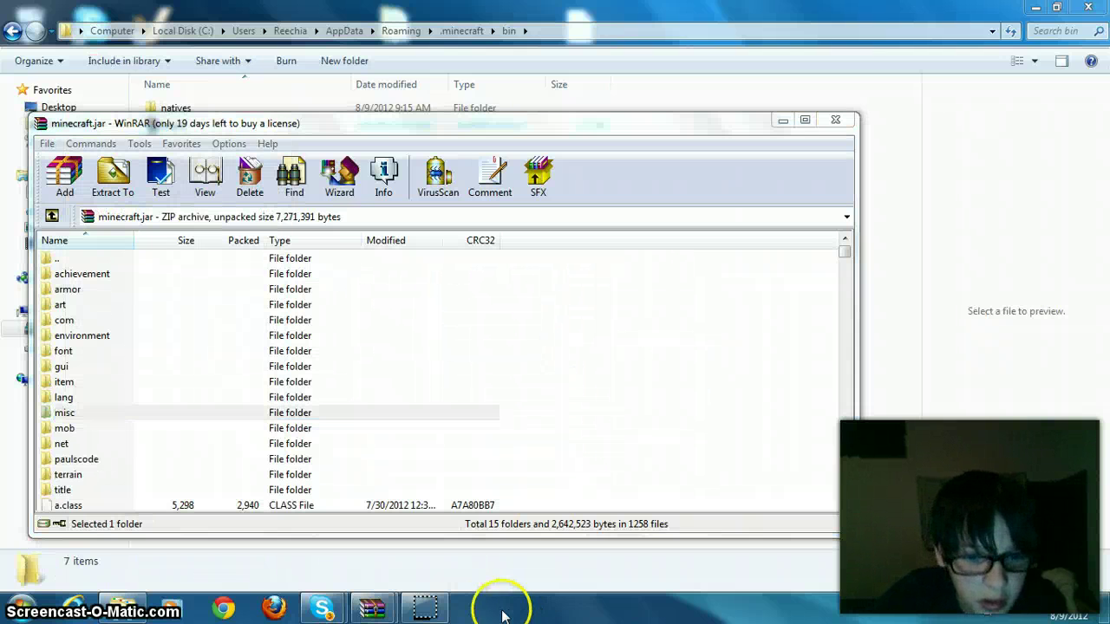
Bring up the open TooManyItems2012_04_13_1.2.5 archive and transfer all its files into minecraft.jar
right_click(485, 609)
left_click(485, 609)
mouse_move(372, 610)
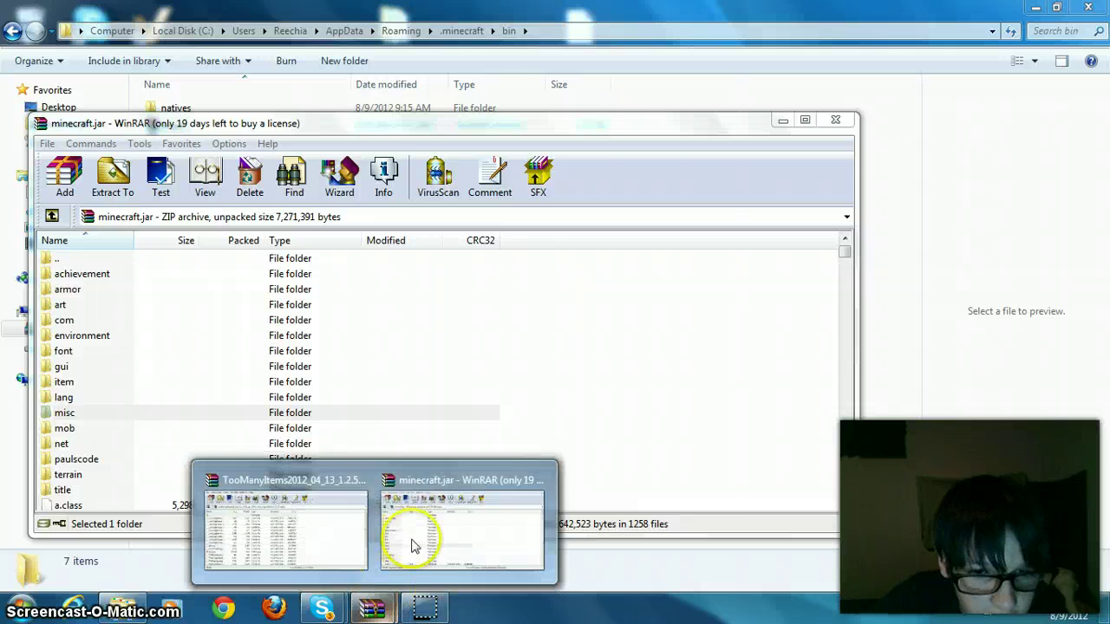
left_click(329, 527)
left_click(686, 341)
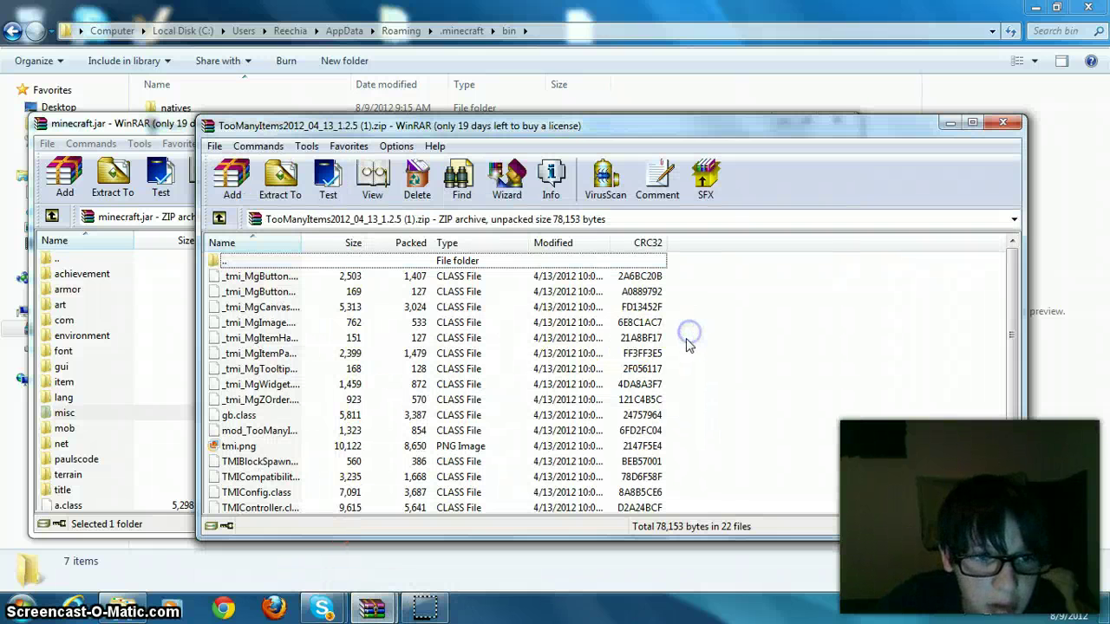
left_click_drag(655, 295, 455, 618)
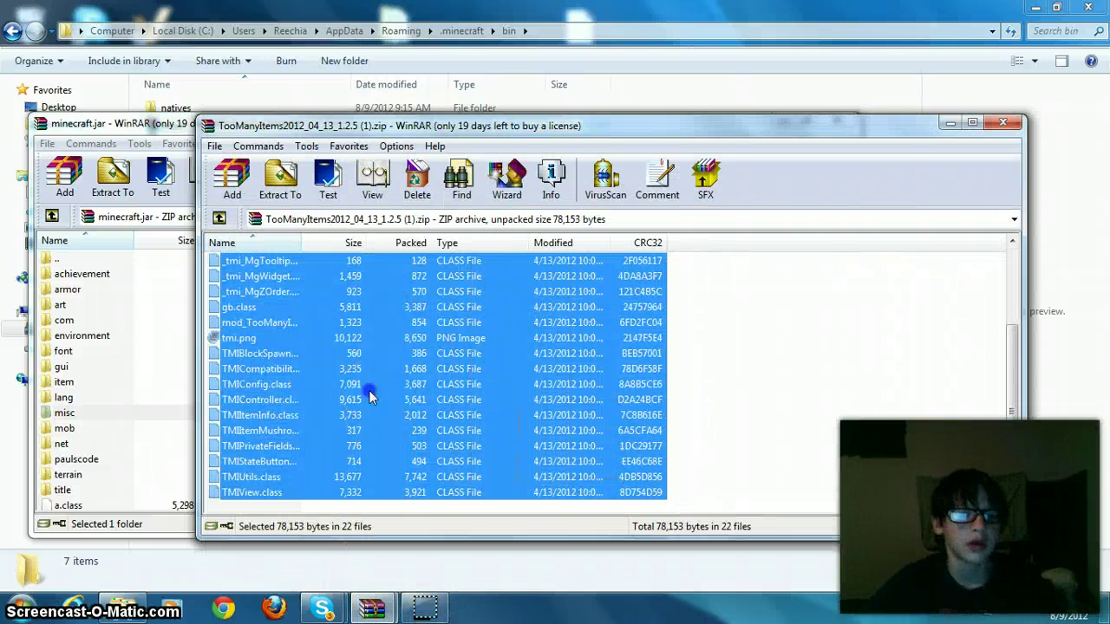
left_click_drag(174, 388, 173, 388)
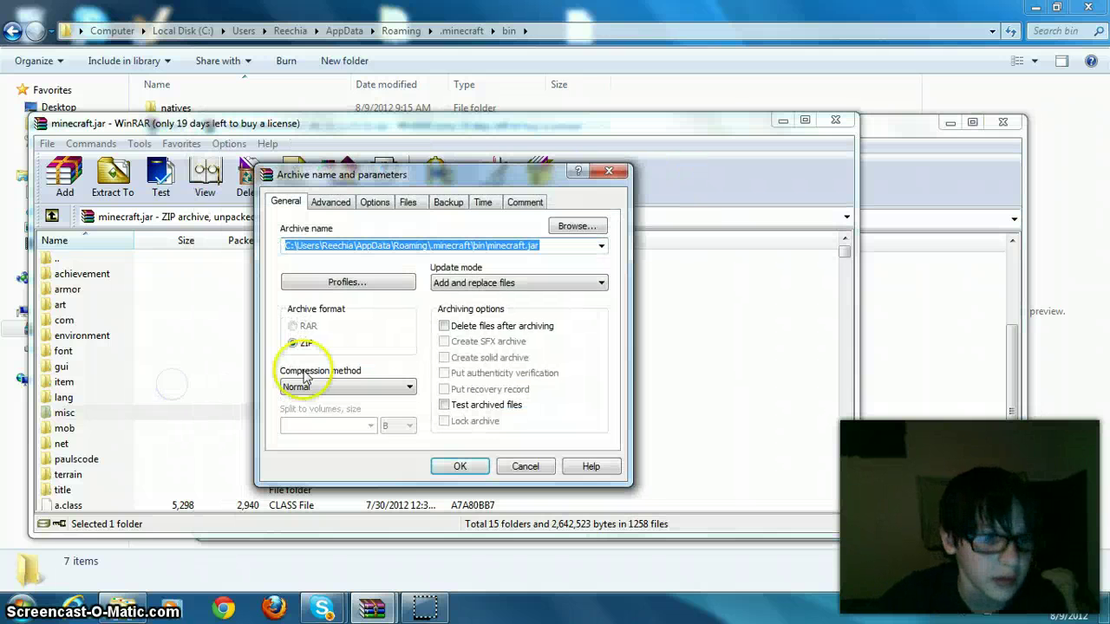
Set the update mode to Add and update files and complete adding the TooManyItems files to minecraft.jar
left_click(483, 284)
left_click(465, 322)
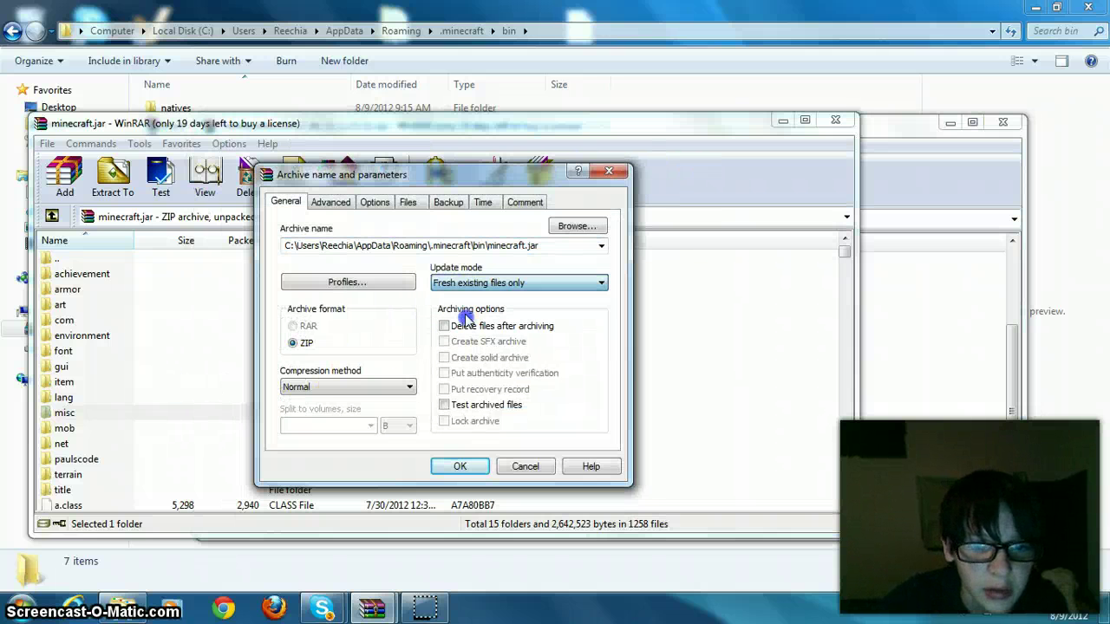
left_click(459, 285)
left_click(459, 310)
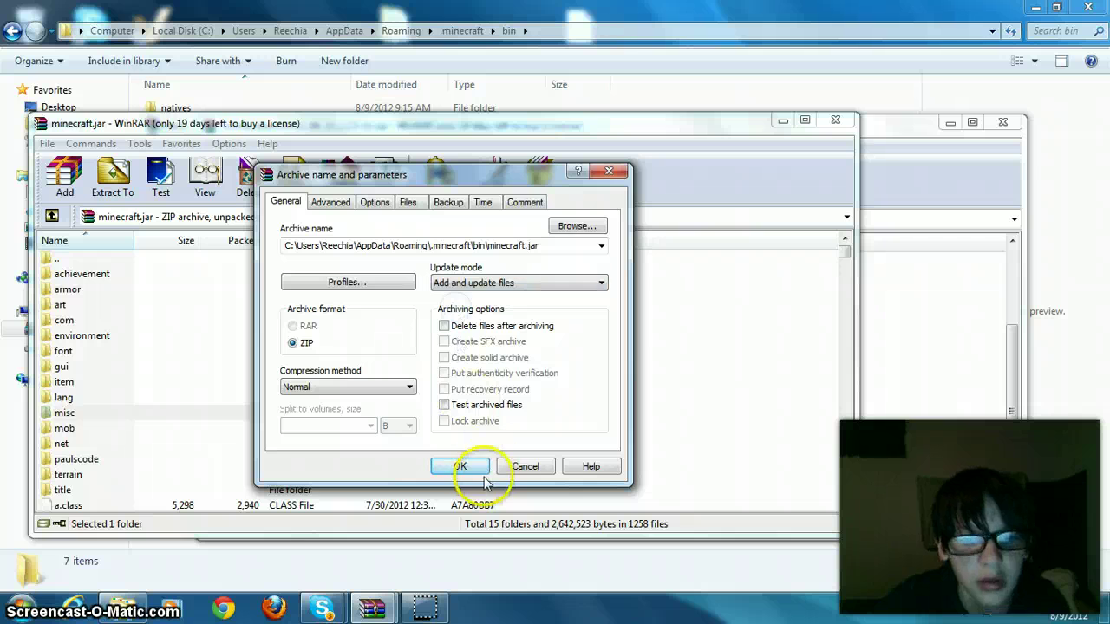
left_click(478, 467)
right_click(755, 372)
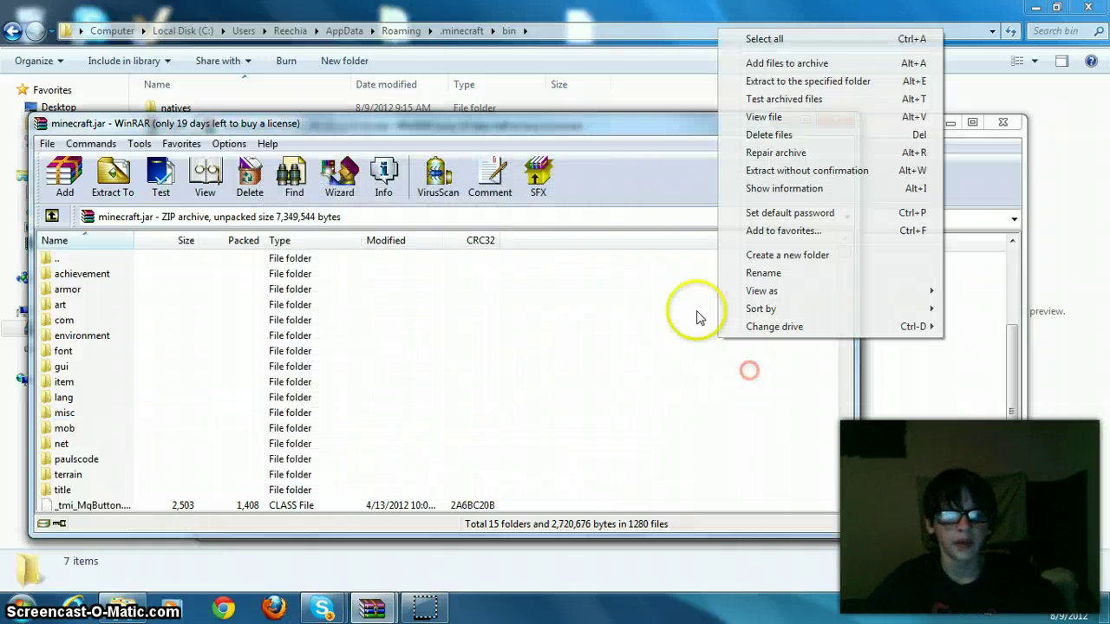
left_click(679, 288)
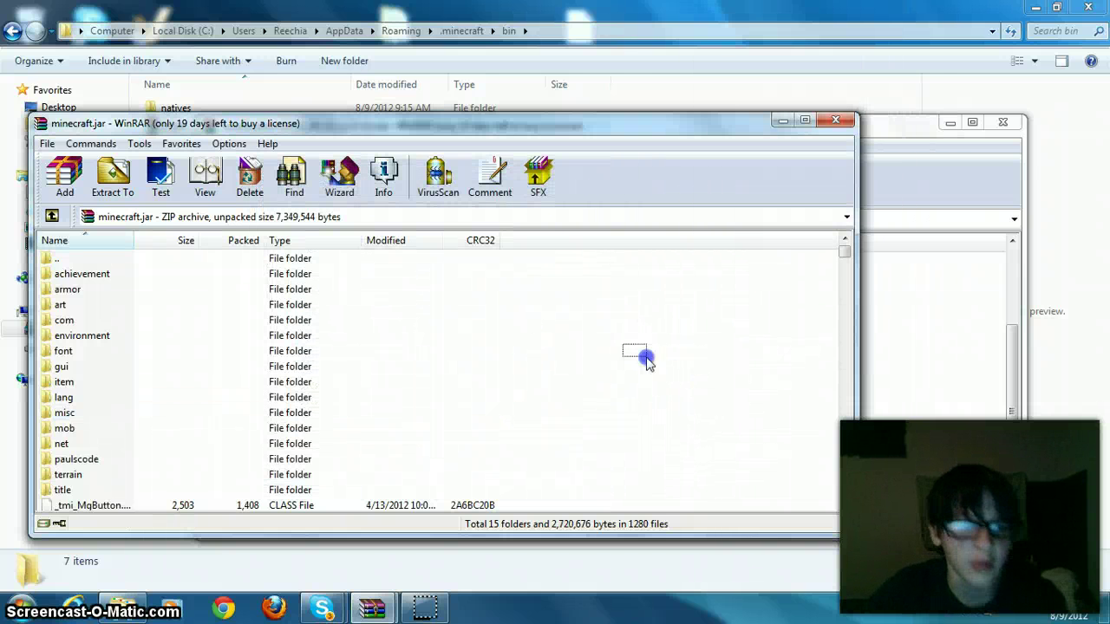
Leave the TooManyItems archive for its parent Downloads folder and open OptiFine_1.3.1_HD_U_B1.zip in the same window
left_click(944, 345)
right_click(954, 334)
left_click(872, 329)
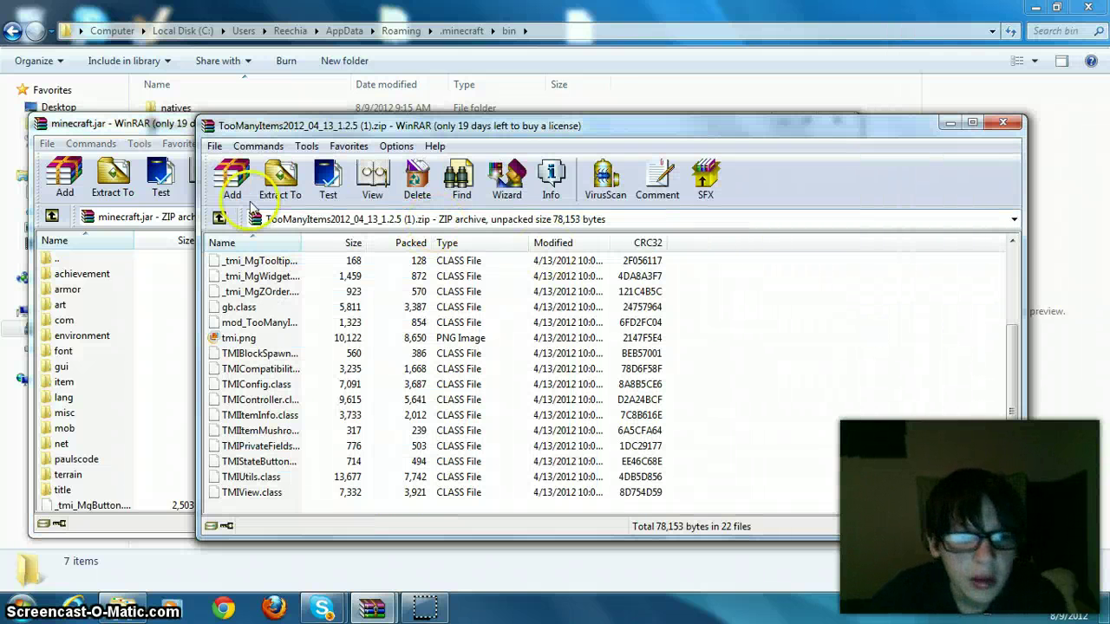
scroll(282, 340, "up", 3)
left_click(248, 262)
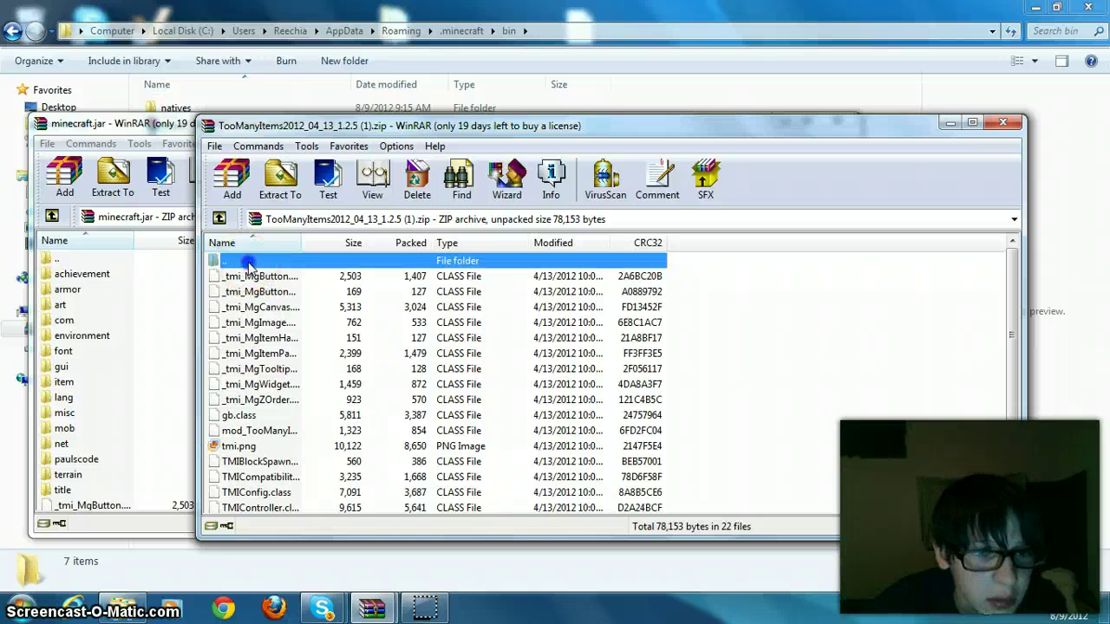
right_click(842, 414)
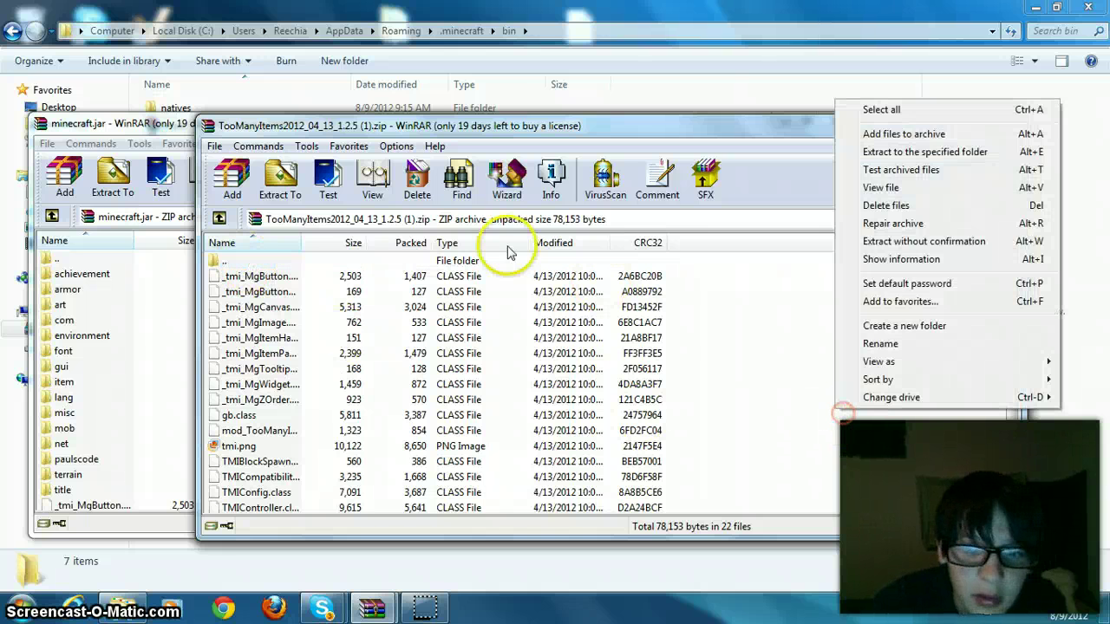
double_click(369, 263)
scroll(392, 294, "down", 3)
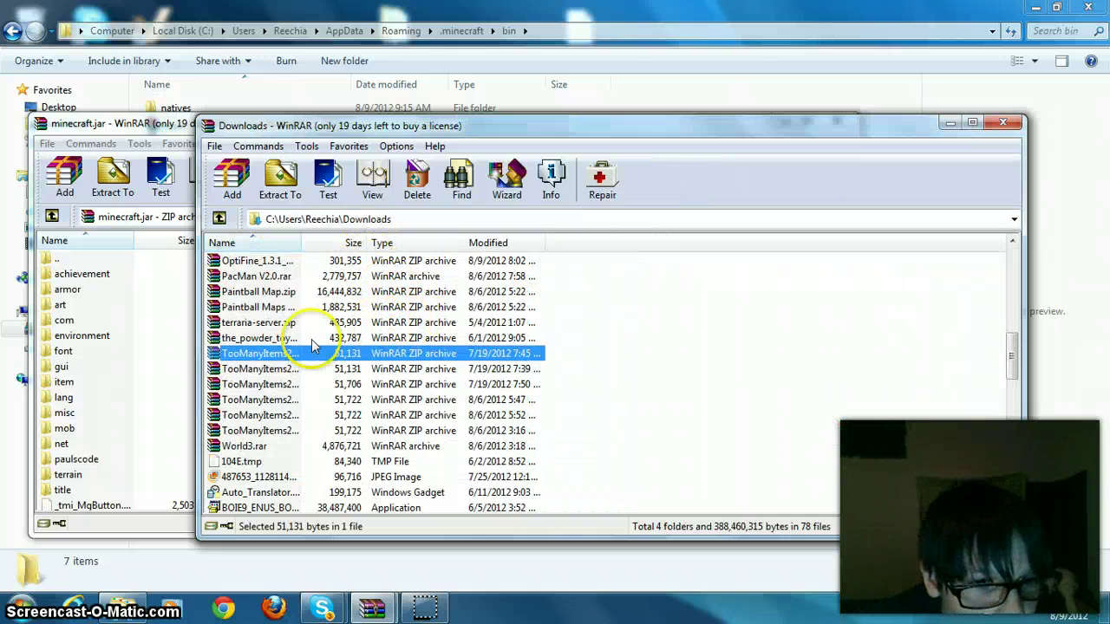
double_click(261, 262)
left_click(757, 322)
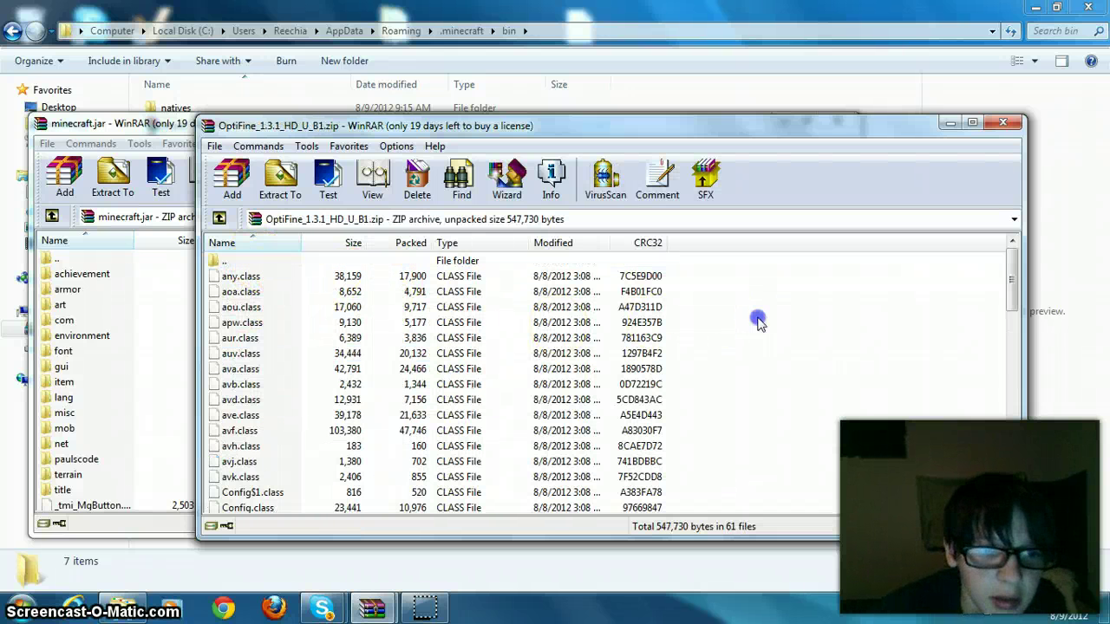
Add all files of the OptiFine archive to minecraft.jar
left_click_drag(682, 268, 477, 620)
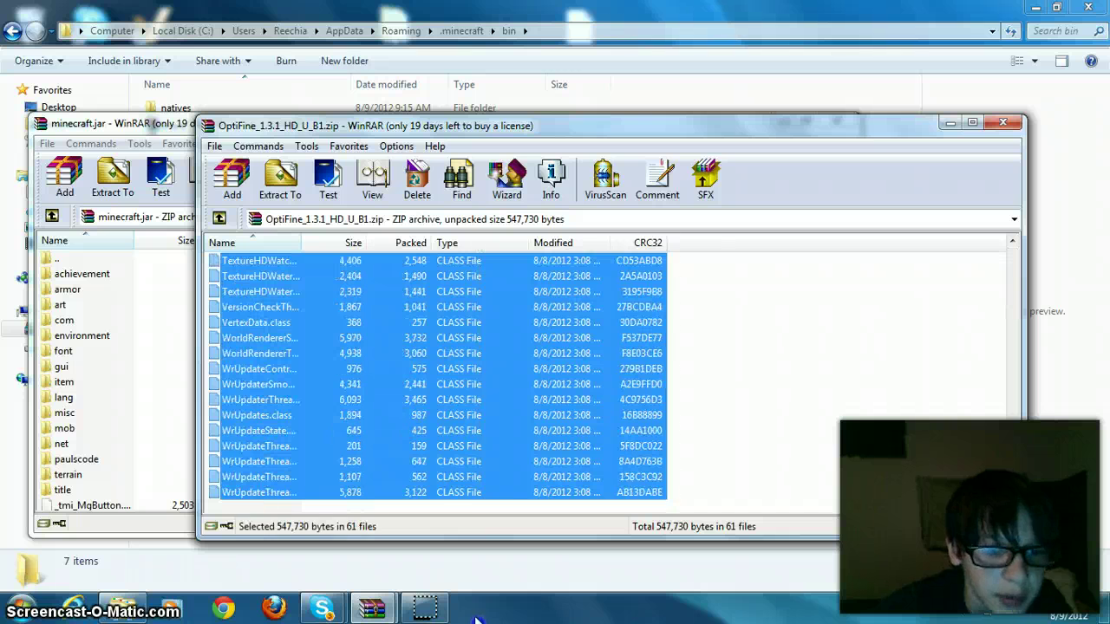
left_click_drag(462, 133, 254, 140)
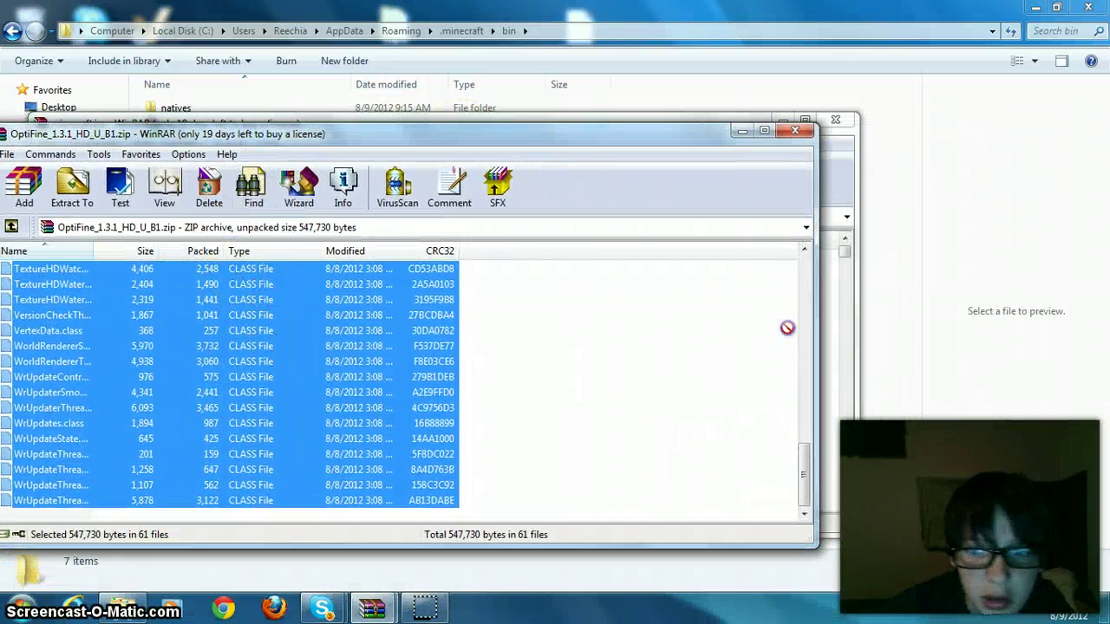
left_click_drag(826, 337, 825, 332)
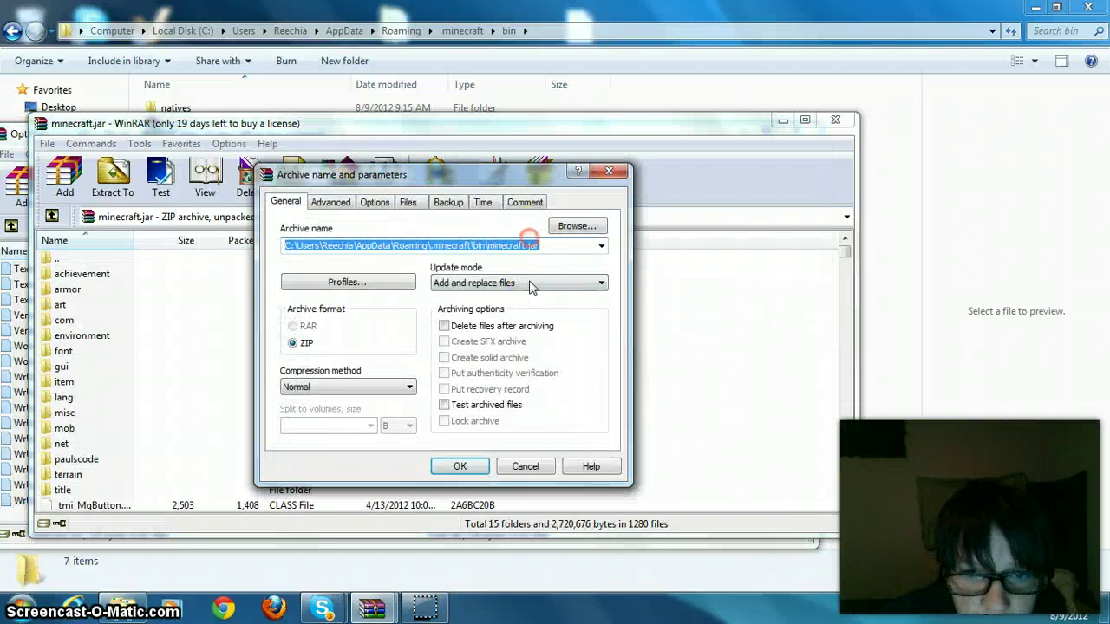
left_click(530, 284)
left_click(520, 300)
left_click(460, 466)
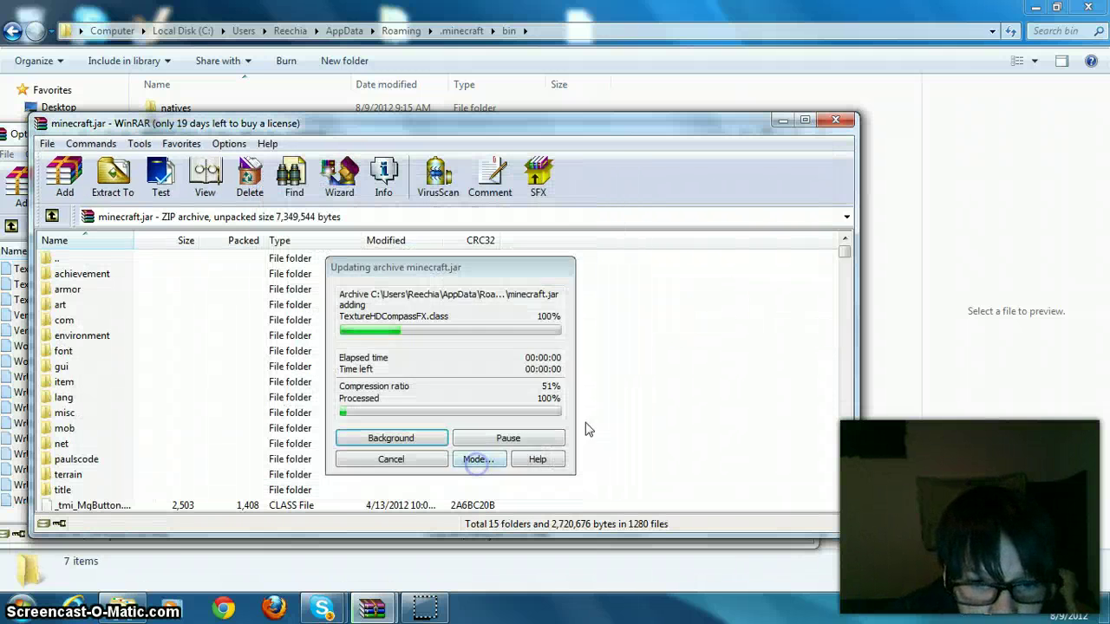
right_click(751, 335)
left_click(656, 355)
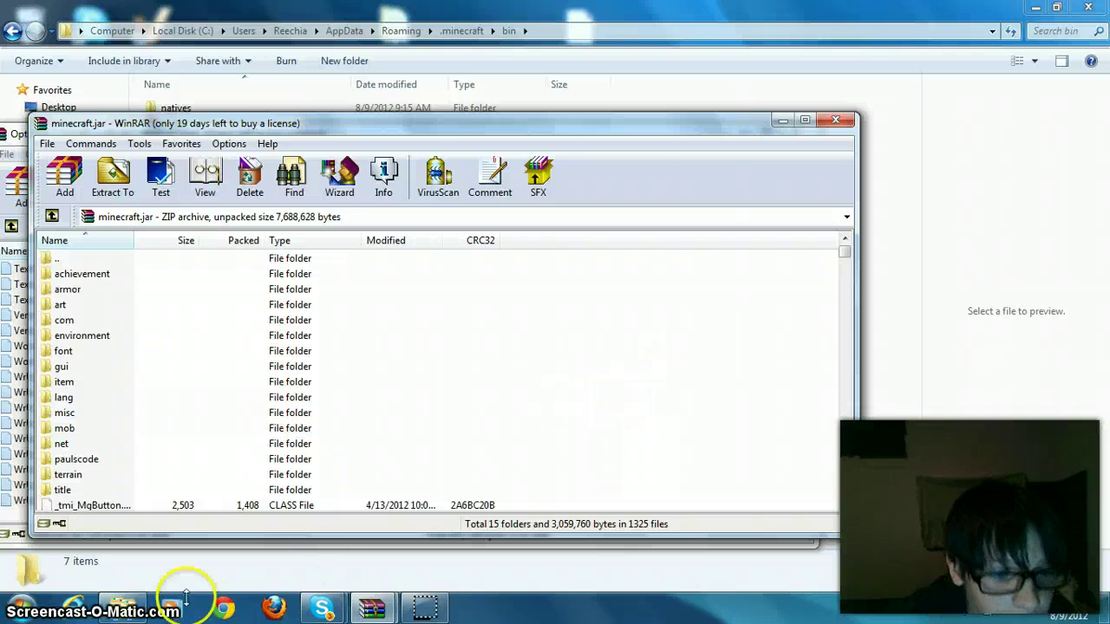
Return to the desktop, open the personal folder containing the Minecraft application, and launch Minecraft
left_click(139, 612)
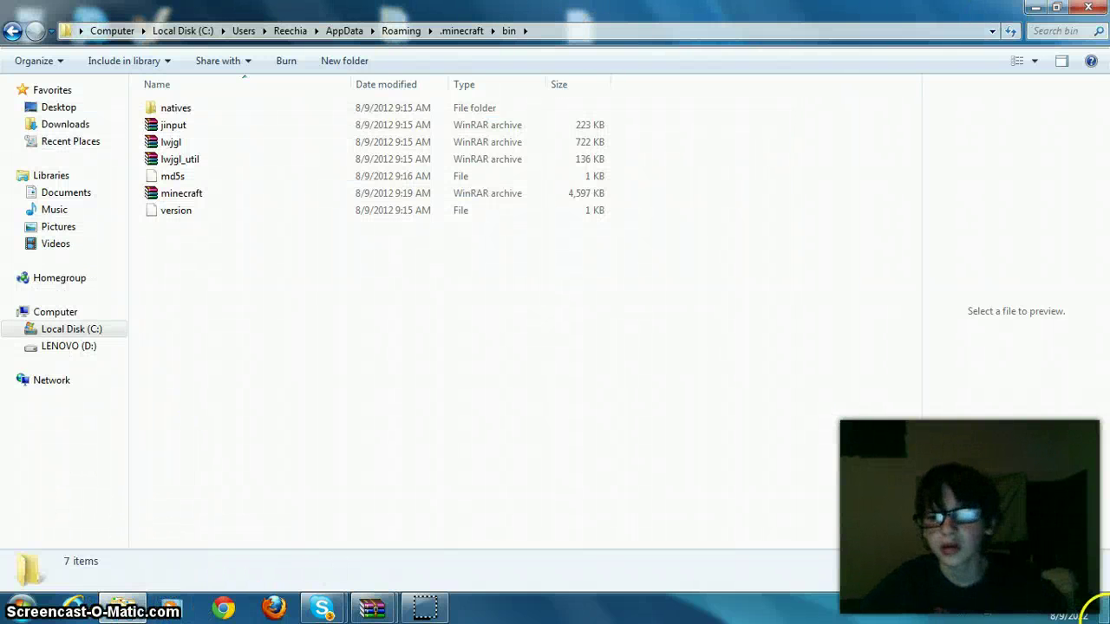
left_click(1098, 613)
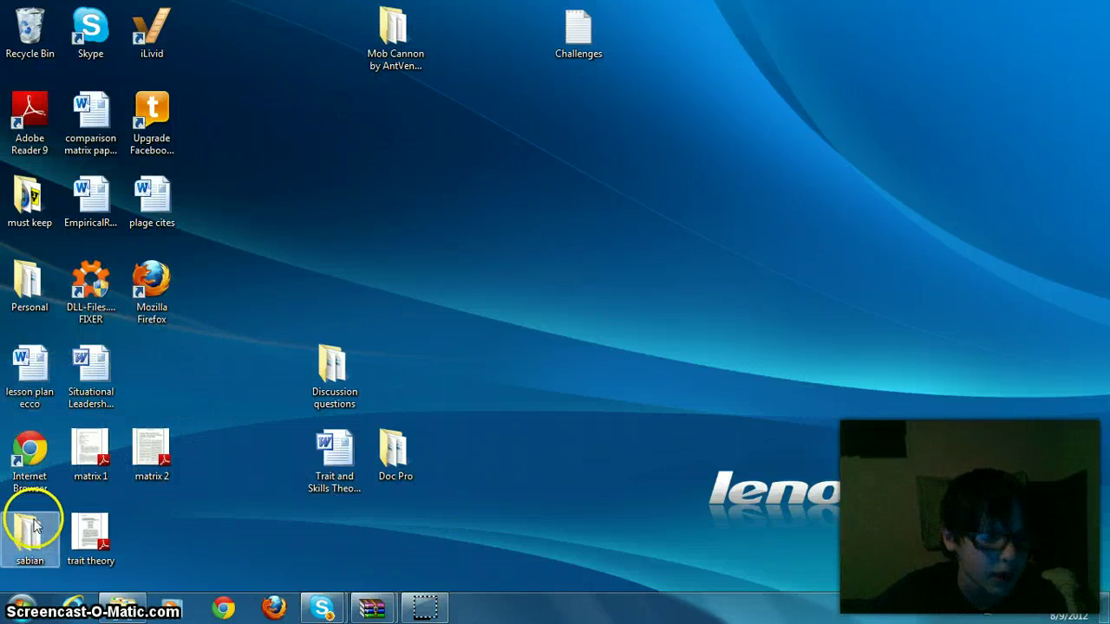
double_click(61, 526)
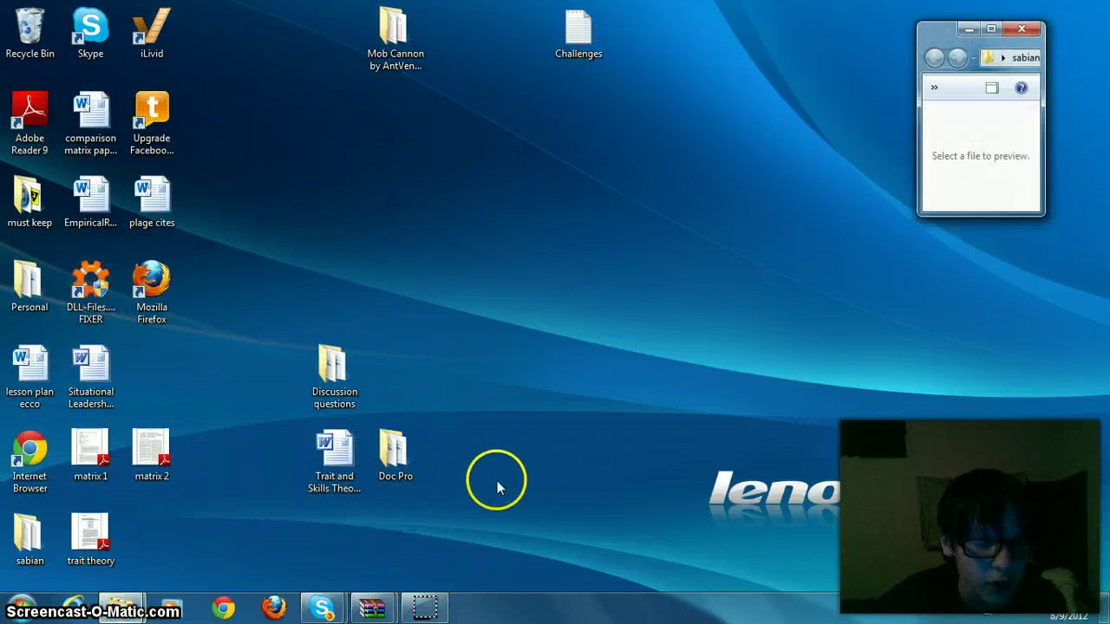
left_click(988, 29)
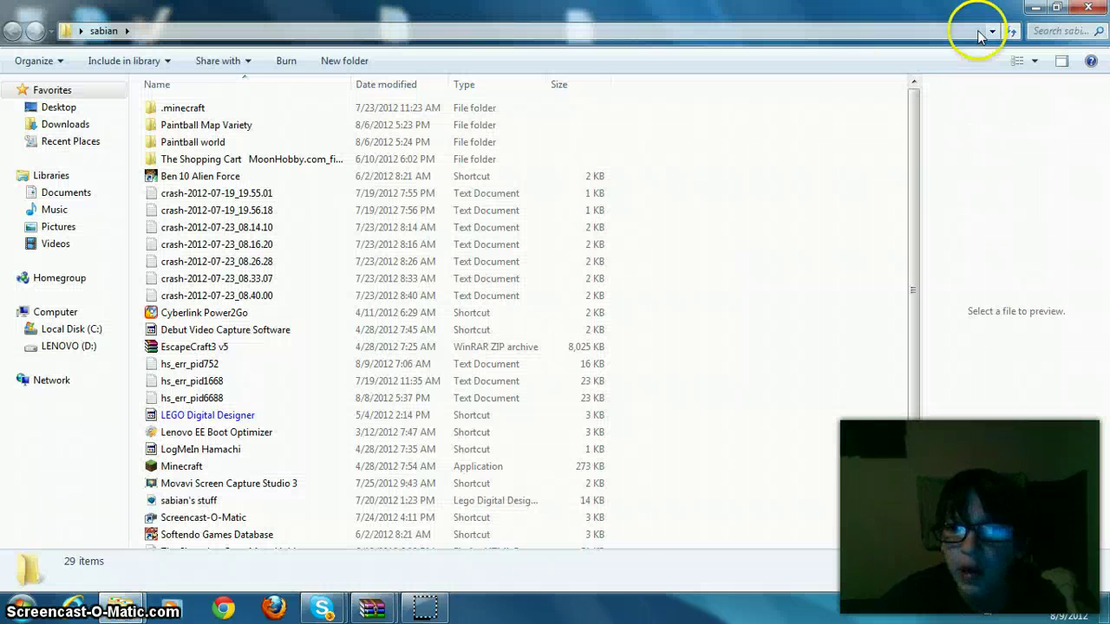
double_click(198, 467)
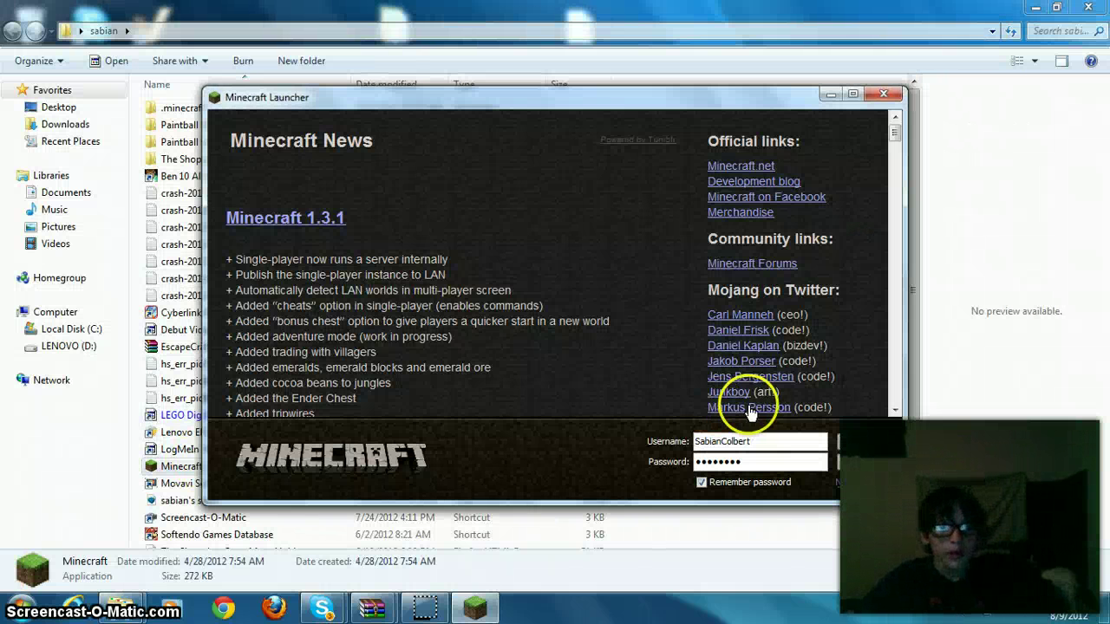
Log in with the remembered account and load the first New World in the singleplayer world list
left_click(861, 468)
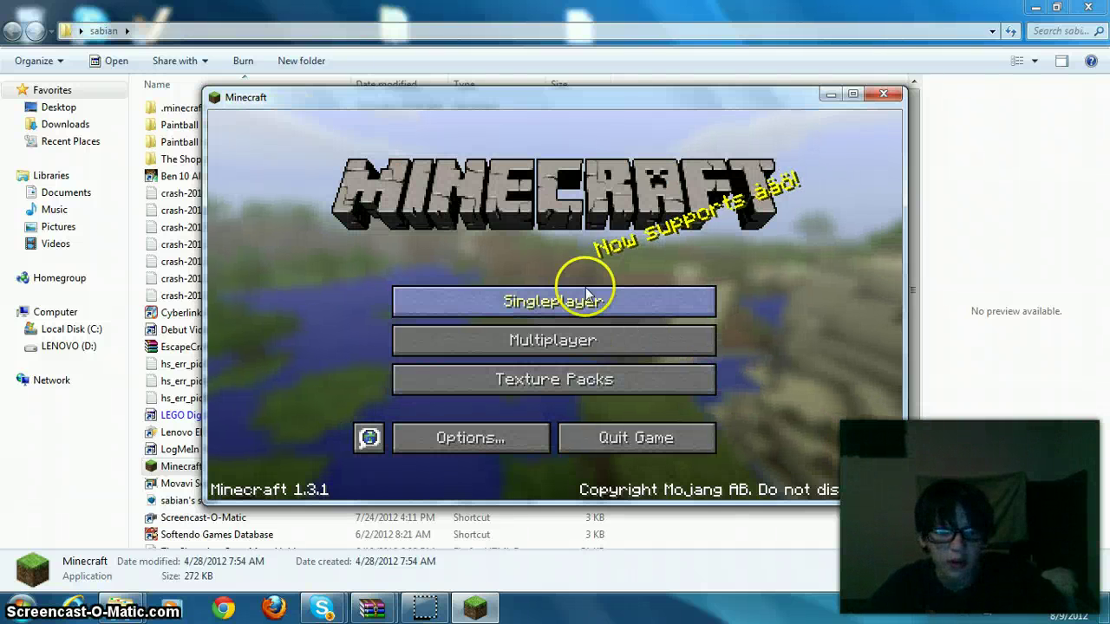
left_click(589, 299)
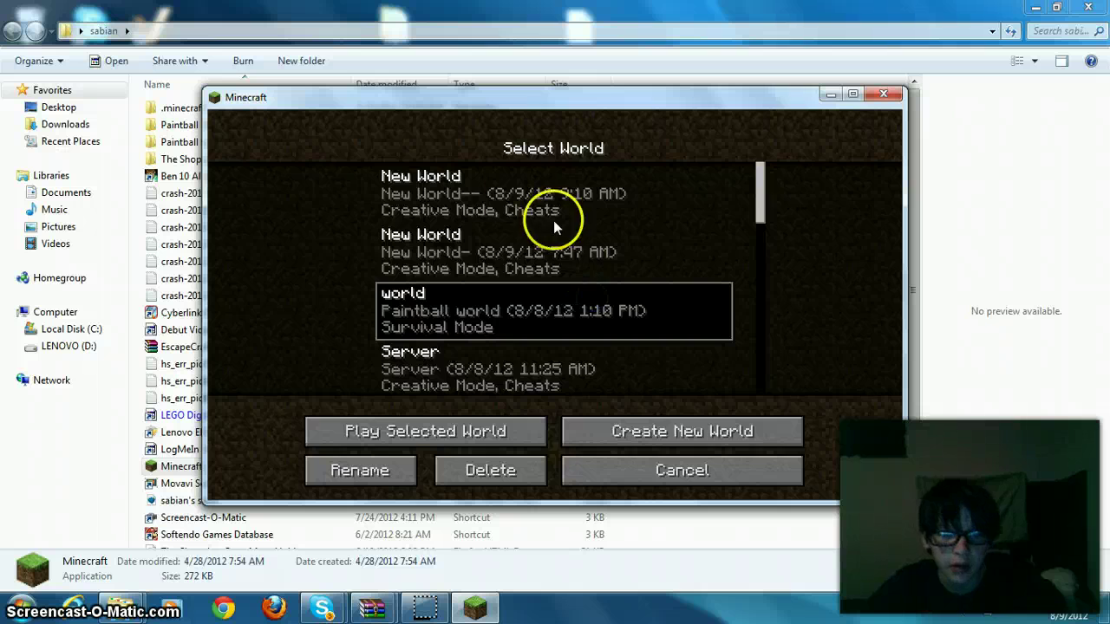
double_click(479, 199)
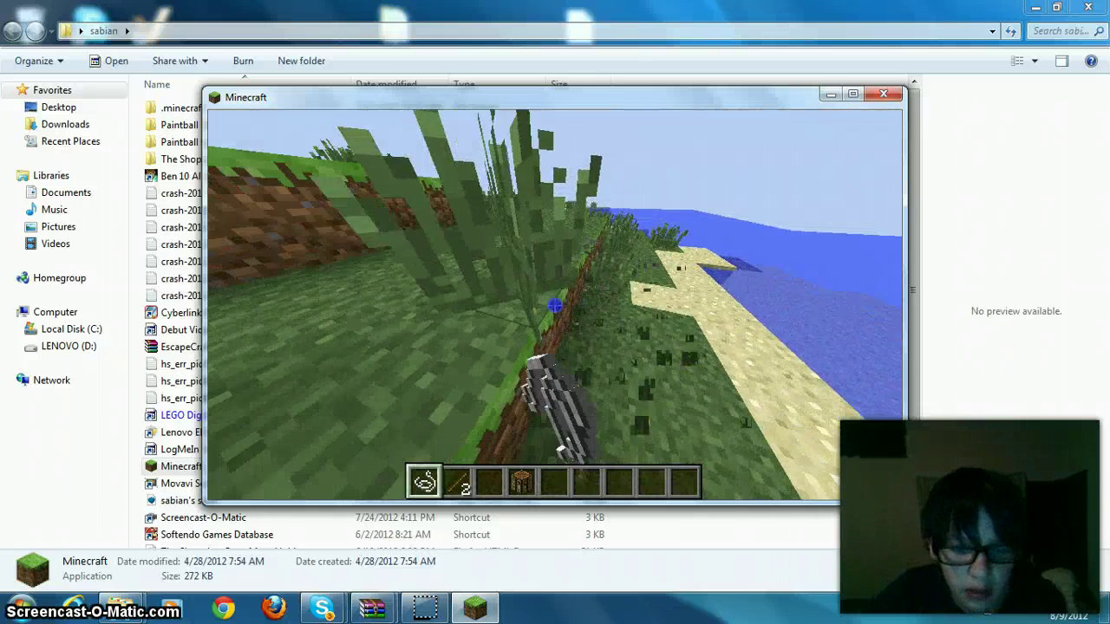
Examine the creative inventory in the world for the TooManyItems mod, browsing the Building Blocks and Redstone categories
left_click(555, 305)
key("e")
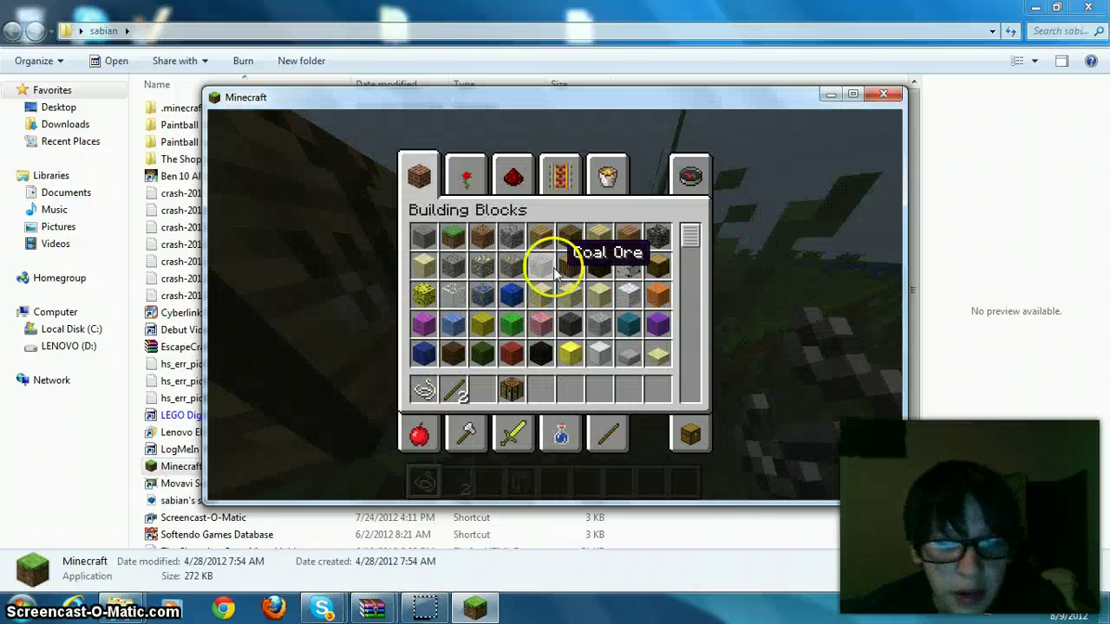
left_click(604, 387)
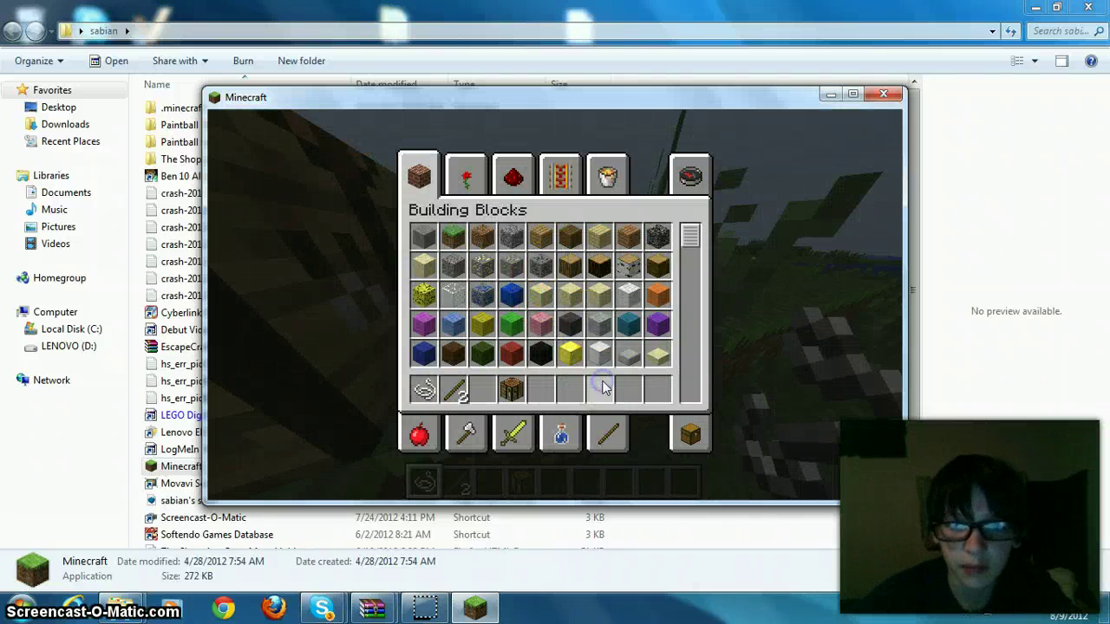
key("e")
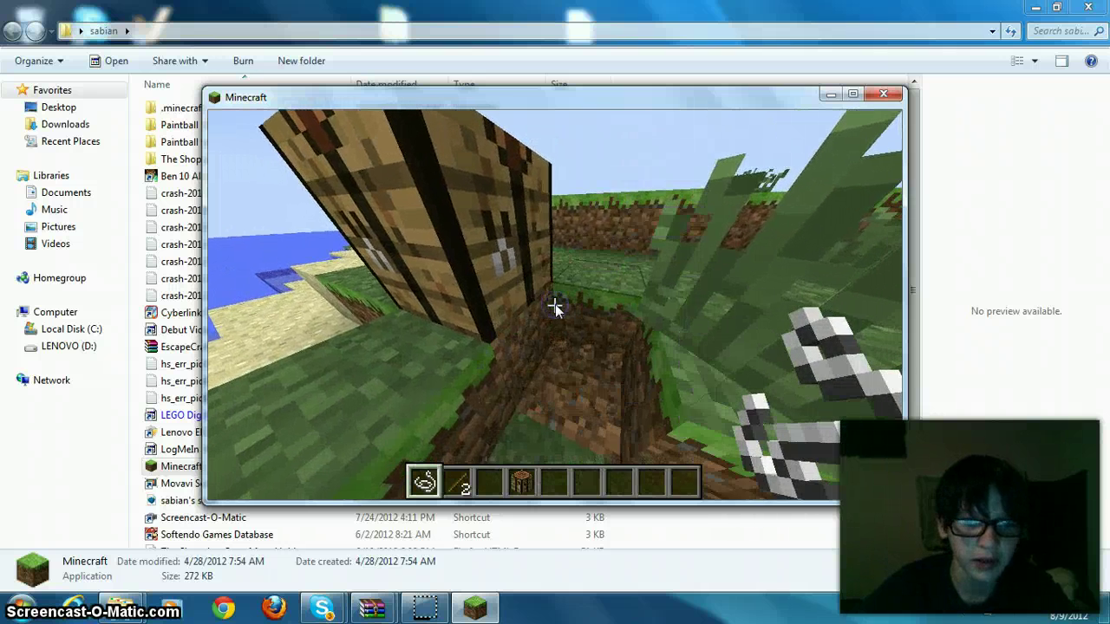
key("e")
left_click(509, 170)
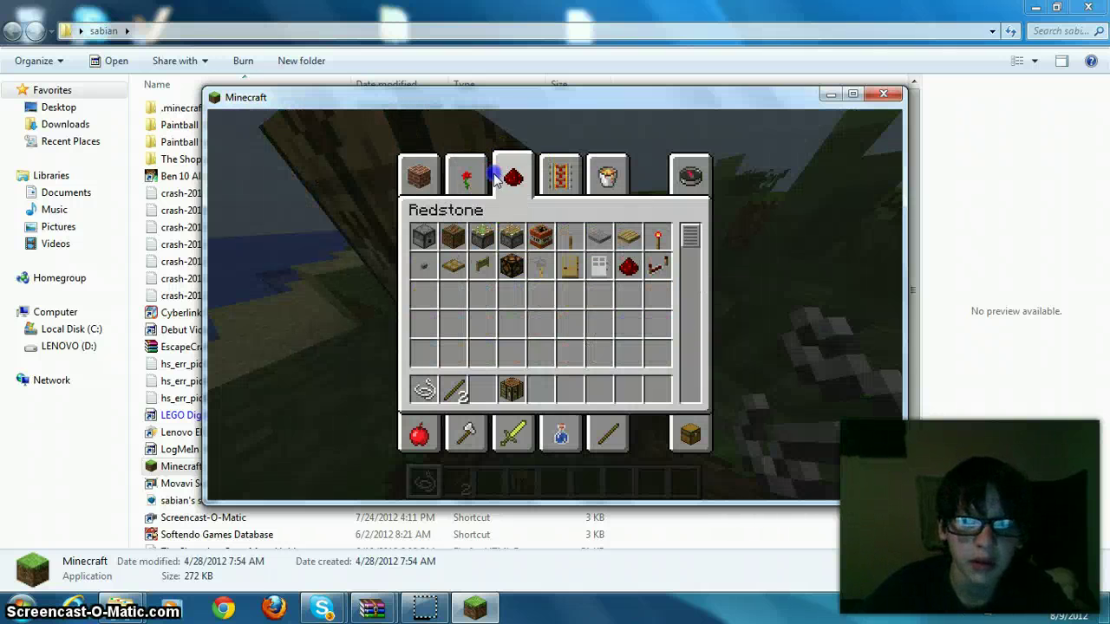
left_click(478, 178)
key("e")
Review the Controls and Video Settings in the game options and return to the game menu
key("Escape")
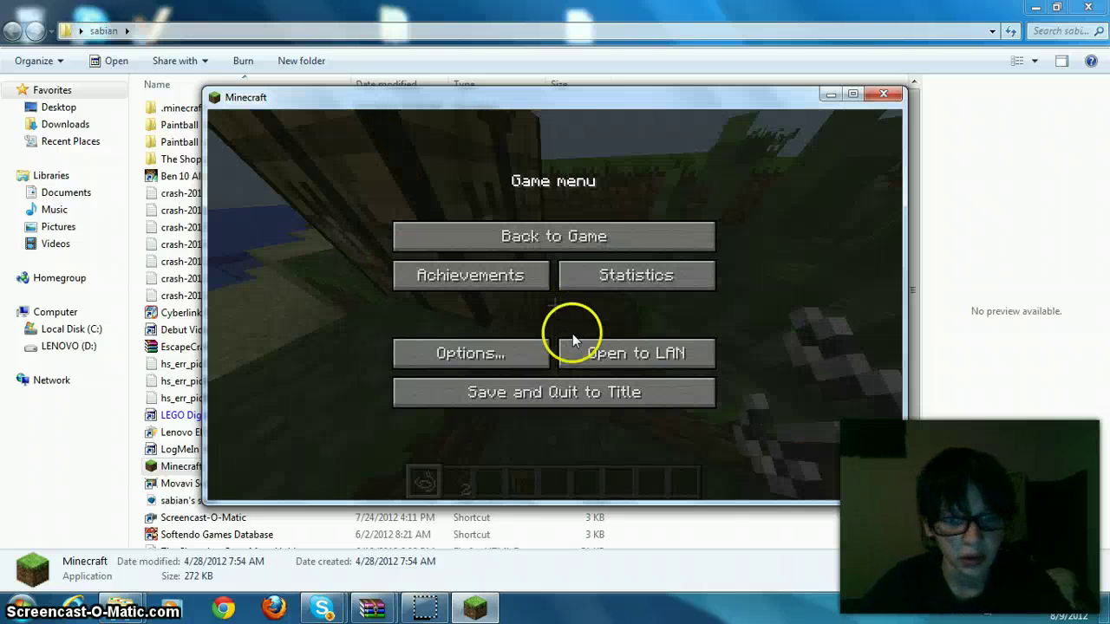
left_click(535, 349)
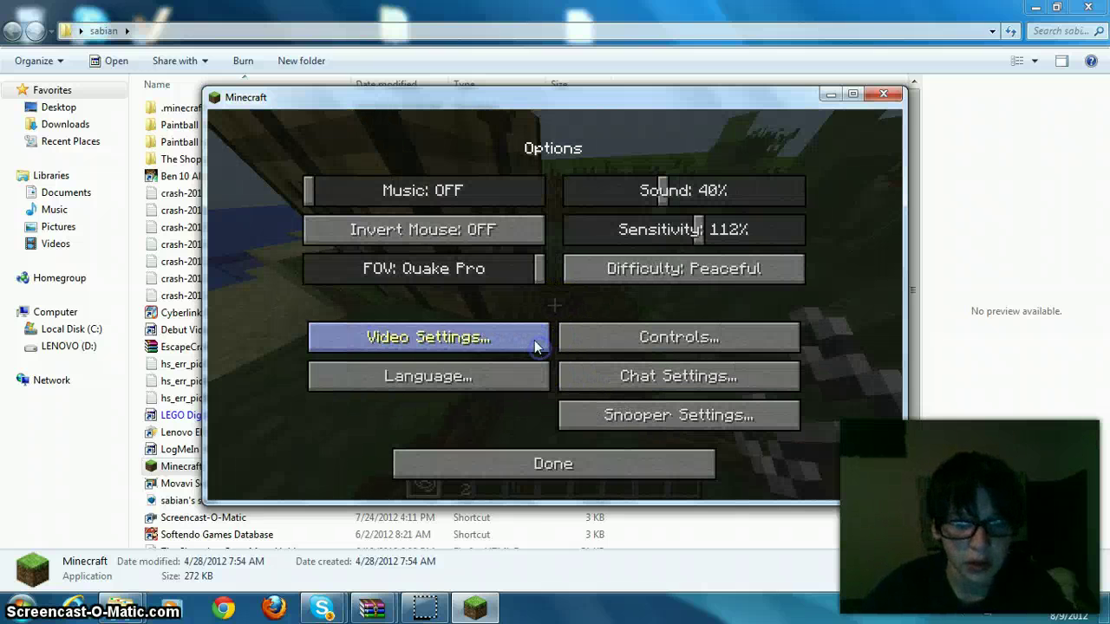
left_click(615, 339)
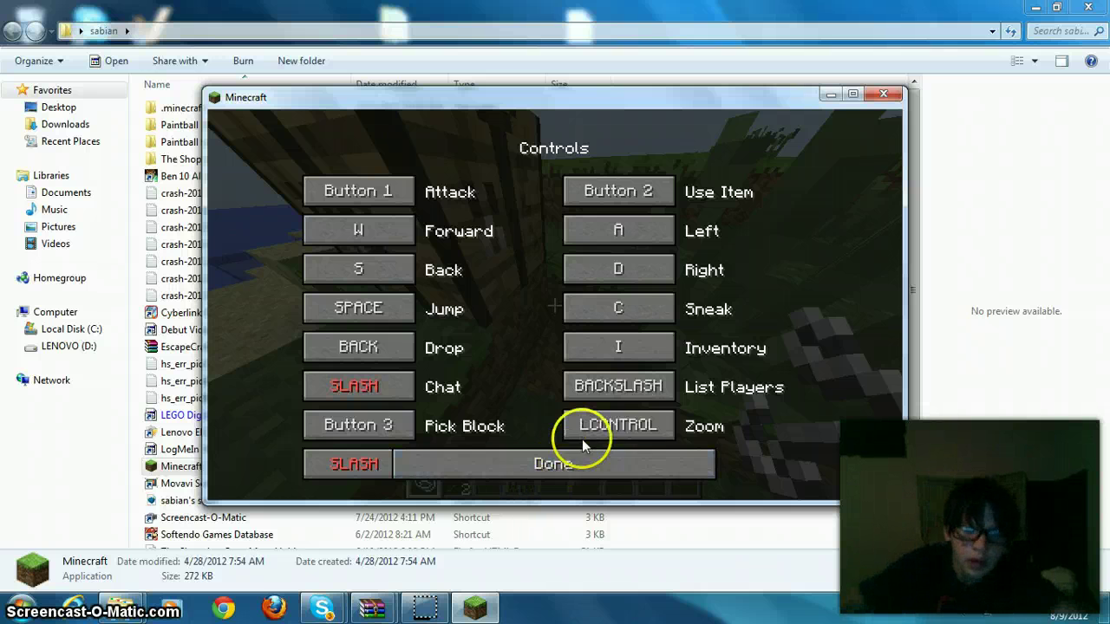
left_click(564, 459)
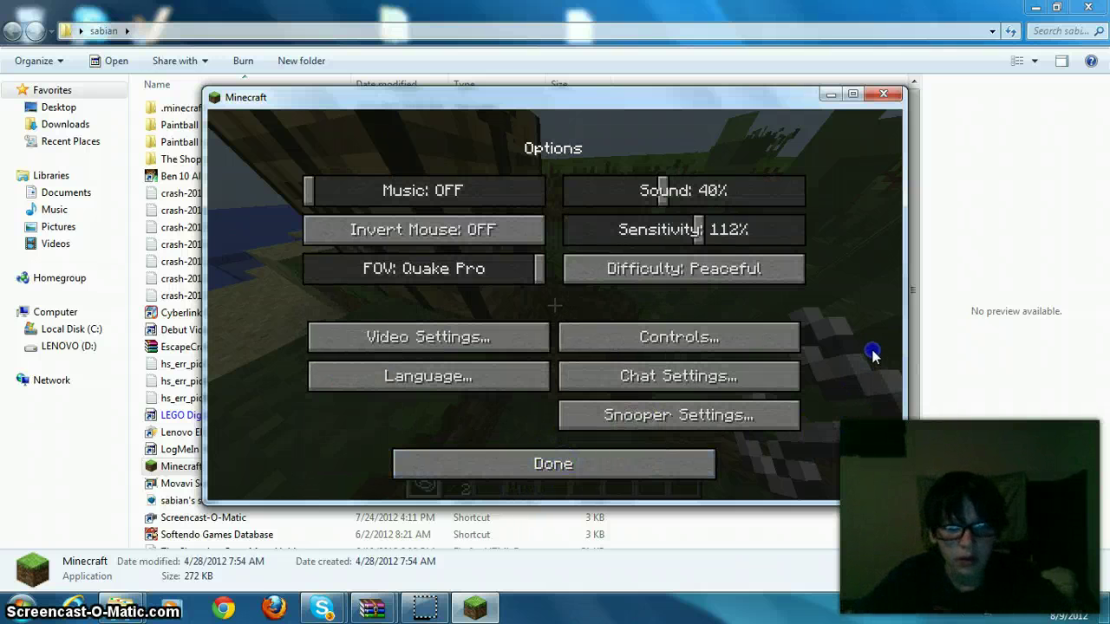
left_click(486, 340)
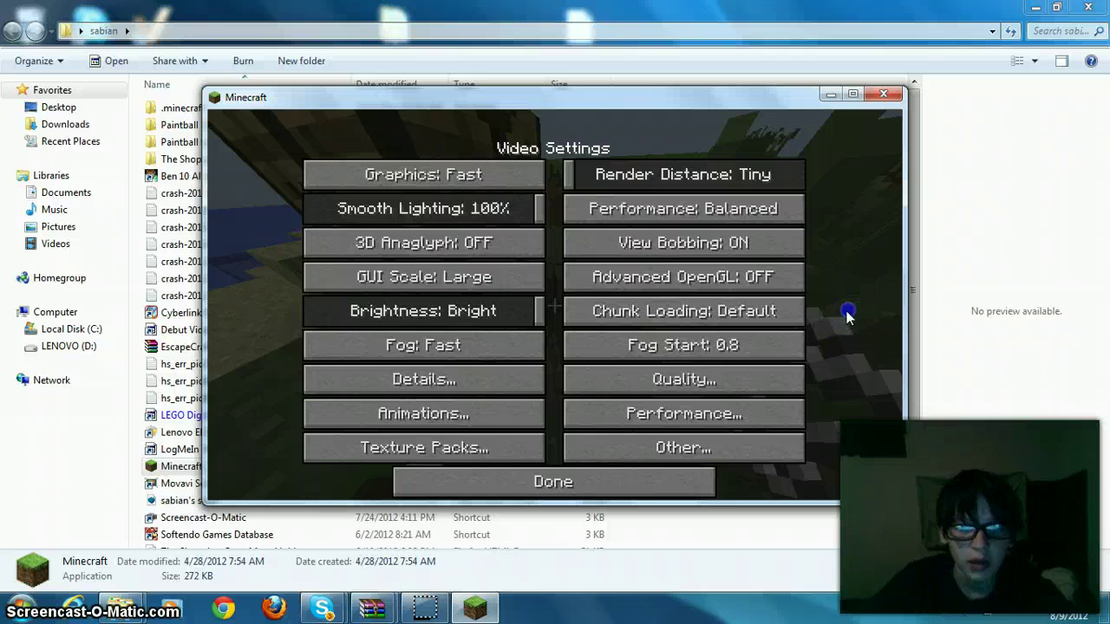
left_click(589, 484)
left_click(593, 464)
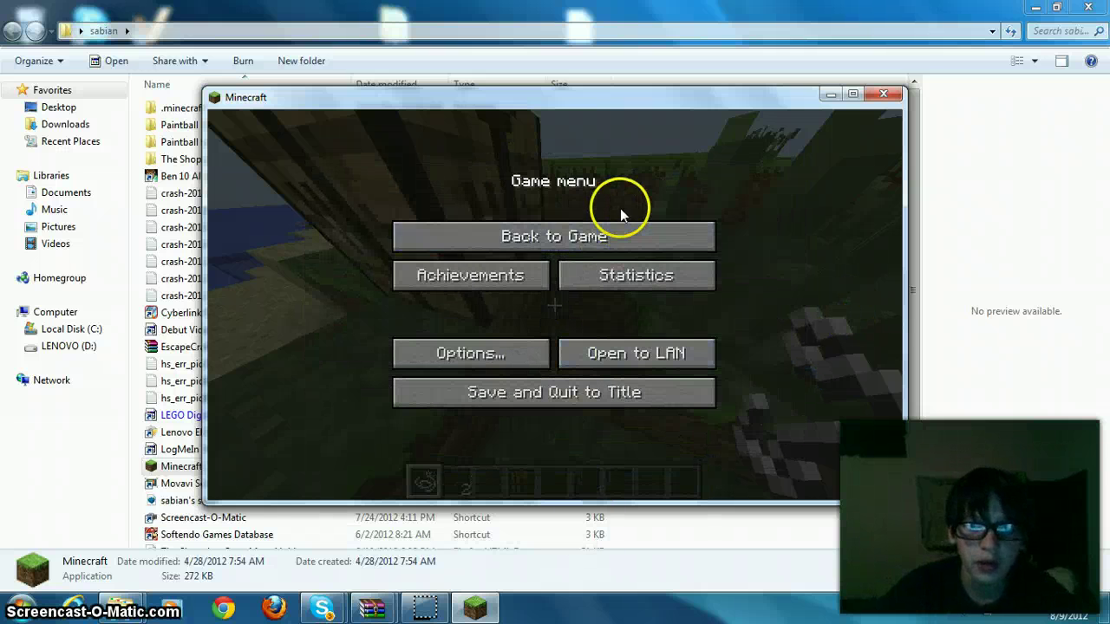
Save and quit the world to the title screen and close Minecraft
left_click(620, 236)
key("Escape")
left_click(567, 394)
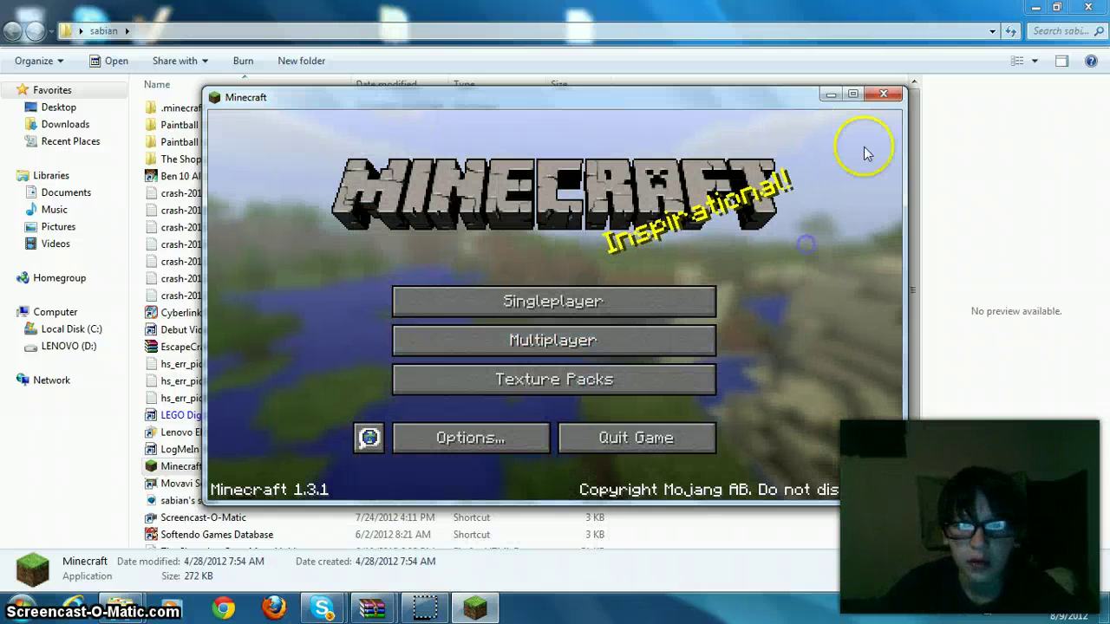
left_click(884, 93)
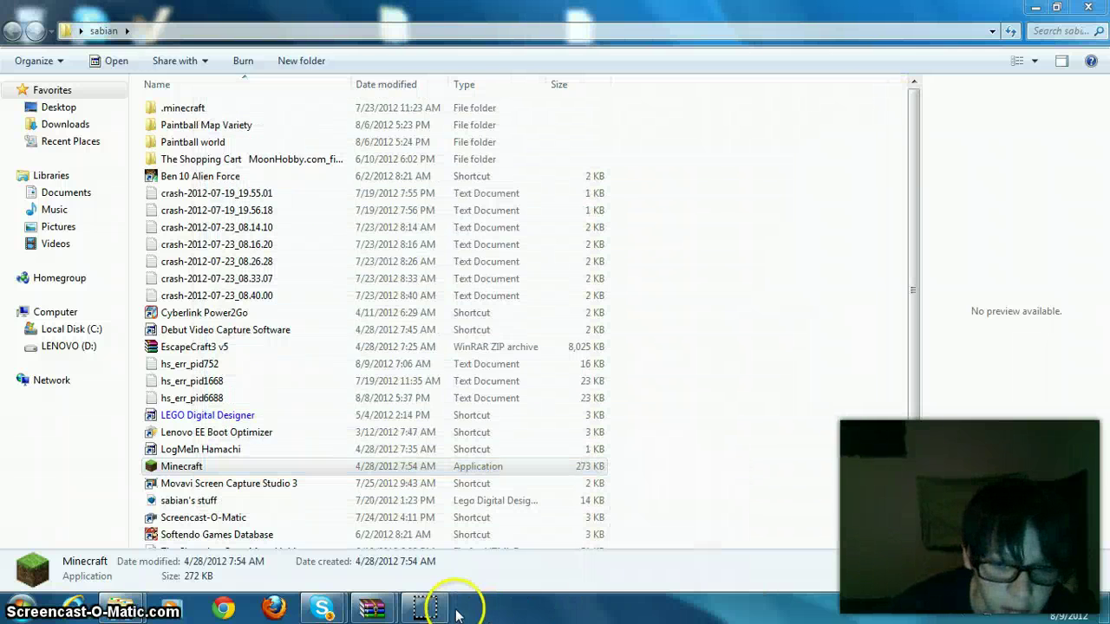
Switch to WinRAR, go up from minecraft.jar to the .minecraft folder, and close both open WinRAR windows
mouse_move(373, 612)
left_click(396, 518)
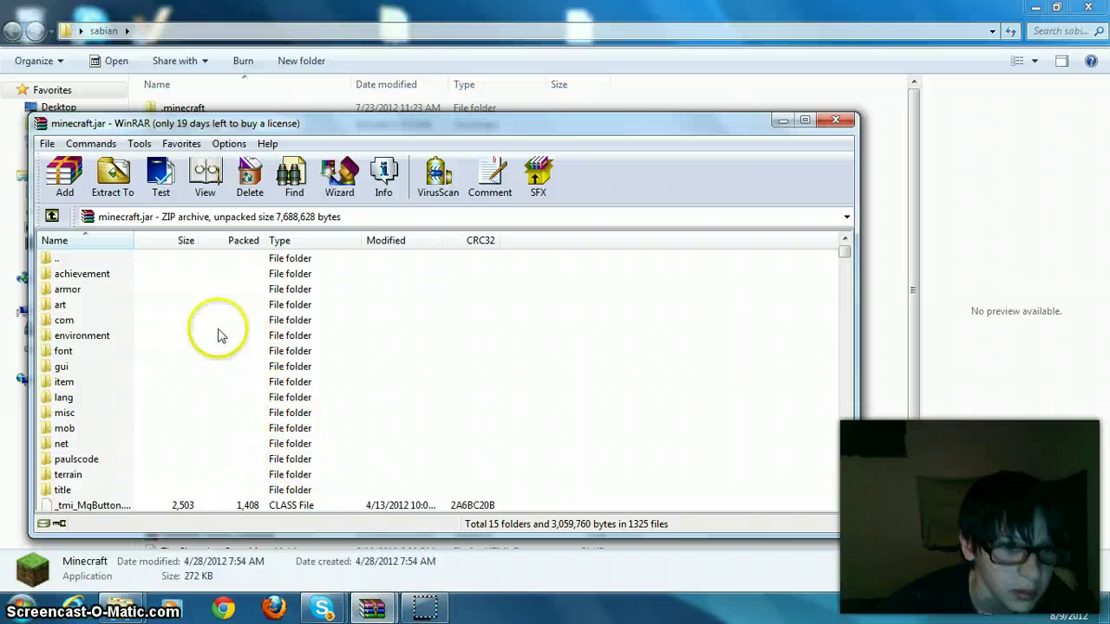
scroll(139, 373, "down", 1)
scroll(142, 382, "up", 1)
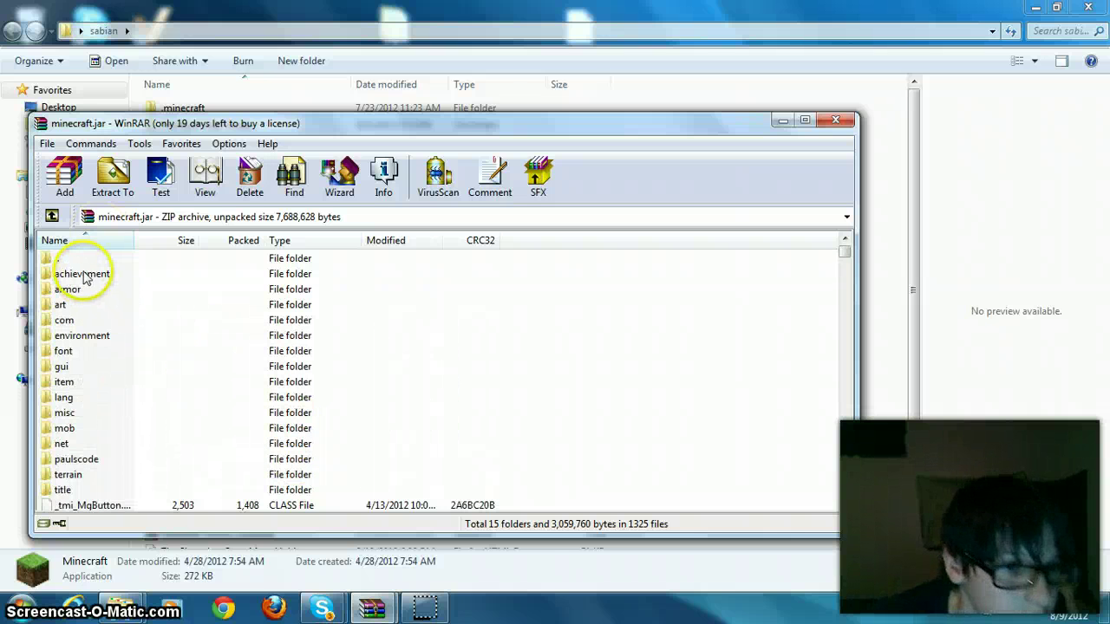
double_click(78, 260)
right_click(94, 257)
left_click(62, 431)
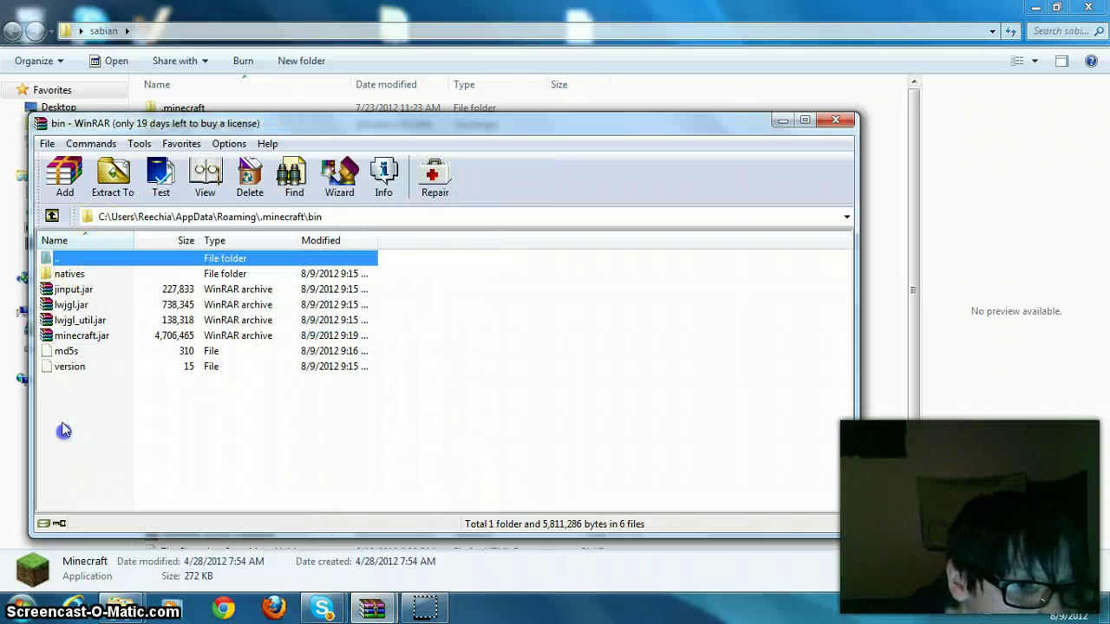
double_click(85, 257)
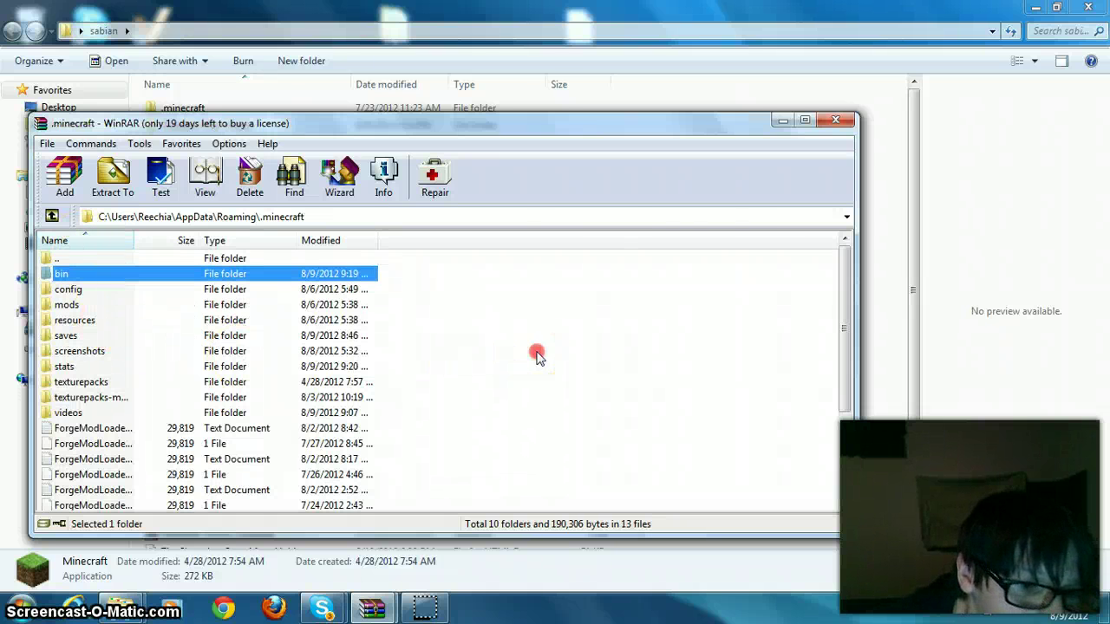
right_click(537, 356)
left_click(835, 119)
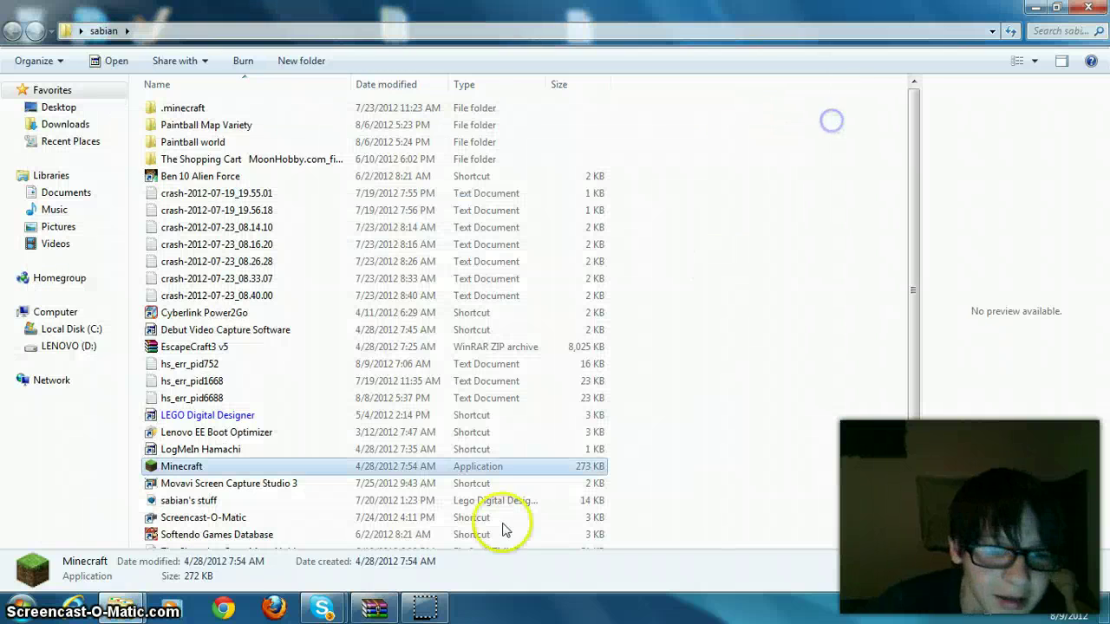
mouse_move(377, 610)
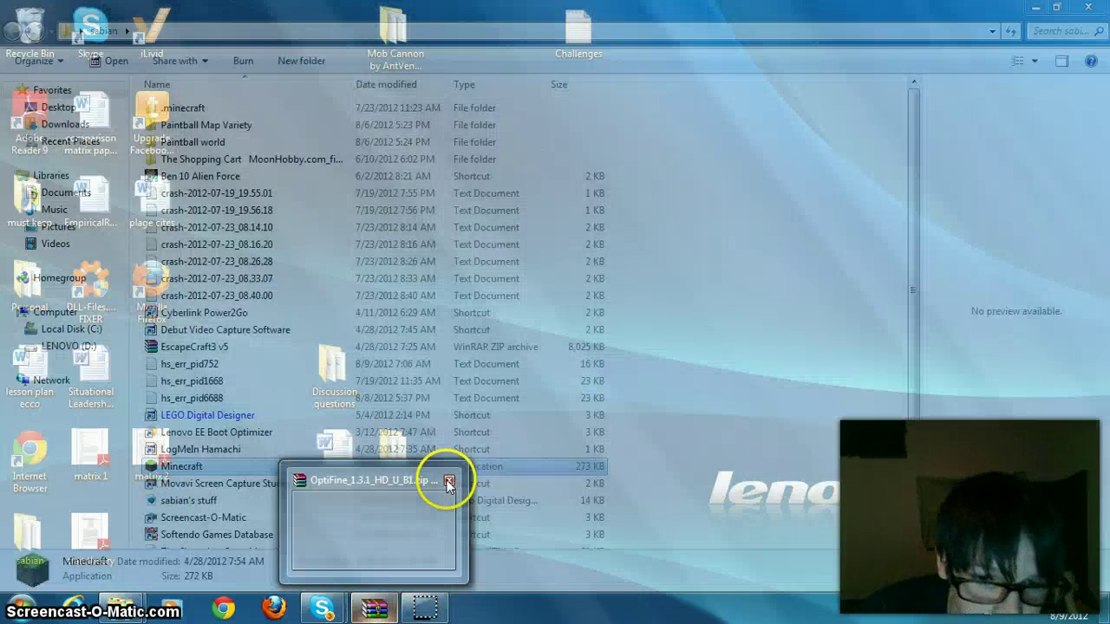
left_click(438, 477)
Open the bin folder in Windows Explorer and go back to its parent .minecraft folder
mouse_move(121, 612)
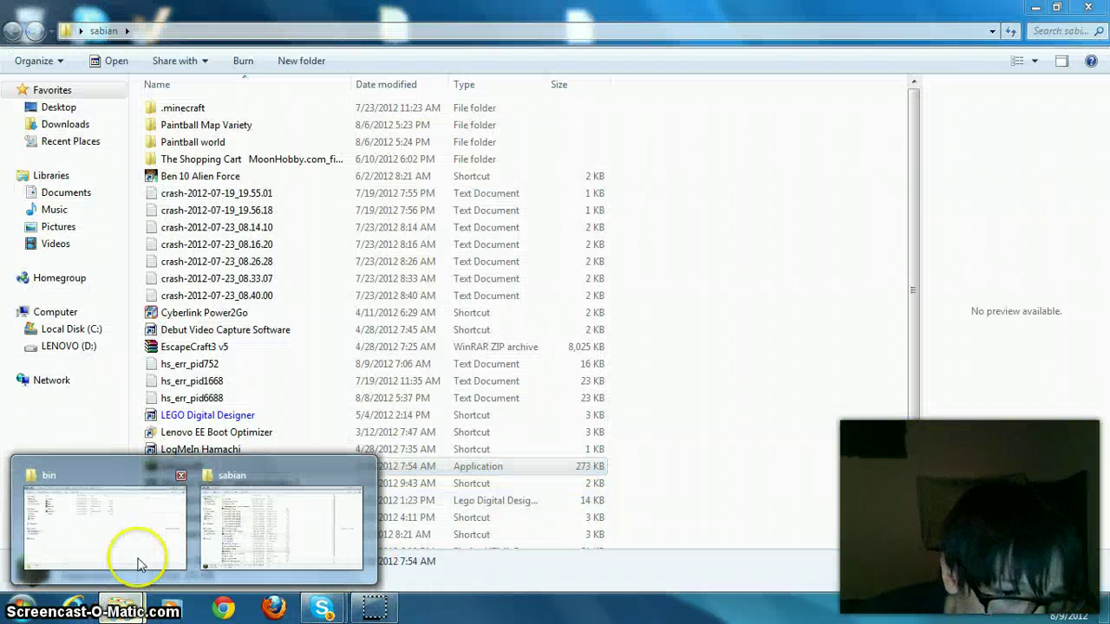
left_click(213, 464)
right_click(122, 611)
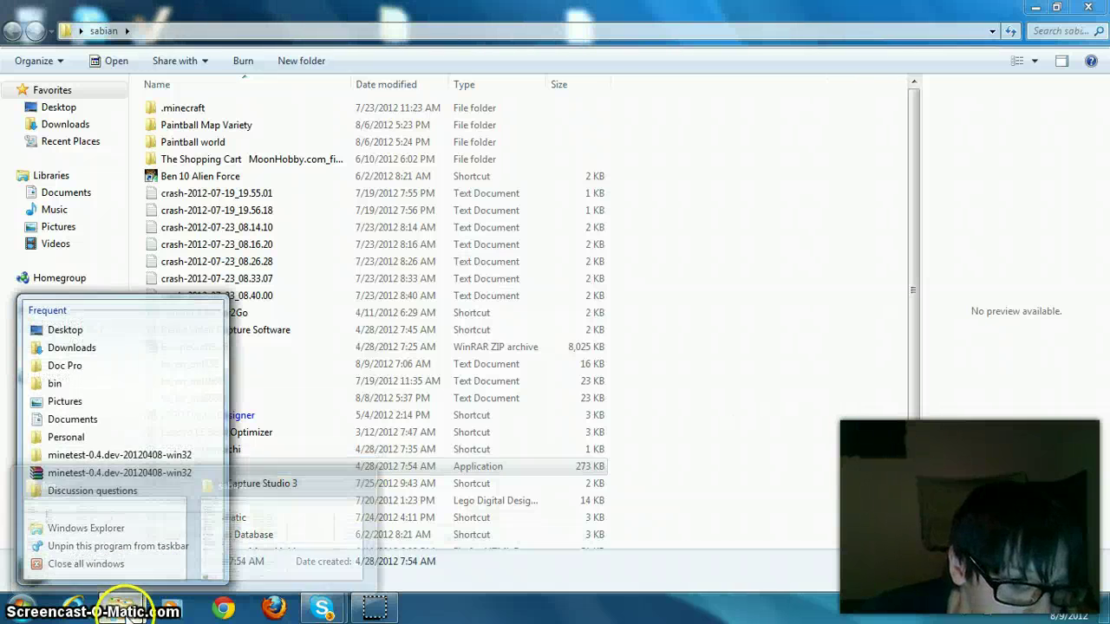
left_click(60, 384)
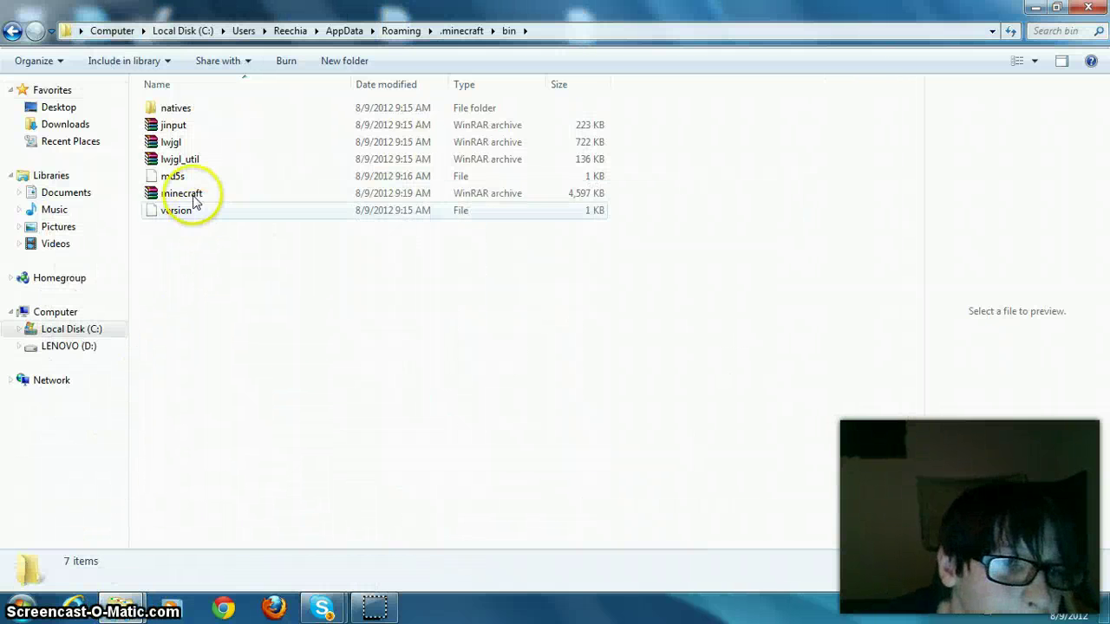
left_click(12, 30)
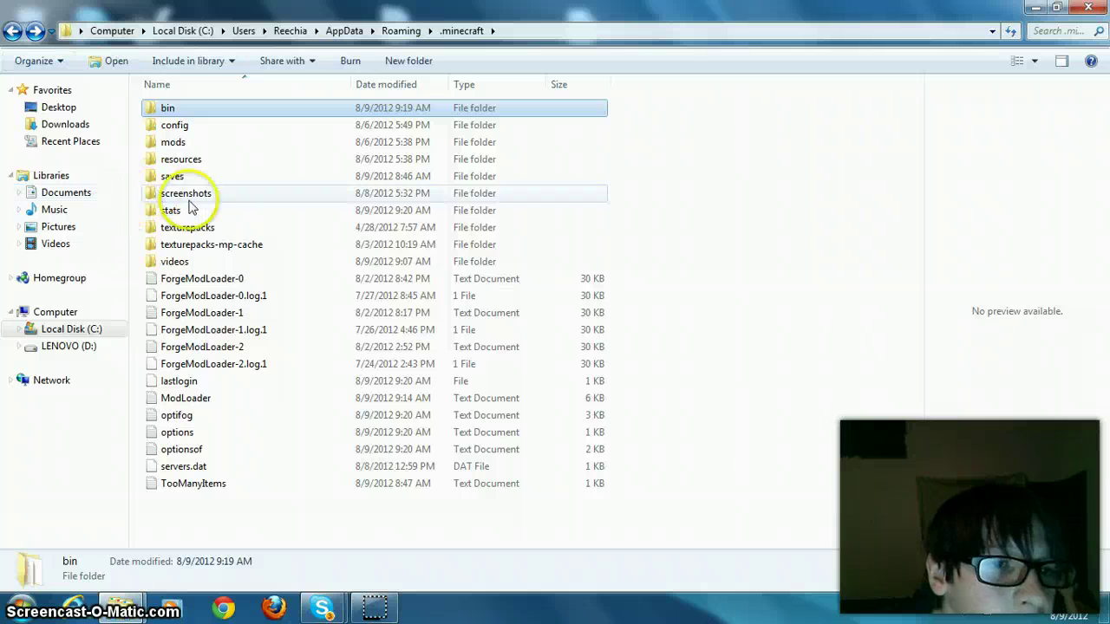
Preview the contents of the ModLoader text document in the .minecraft folder
right_click(315, 521)
left_click(159, 508)
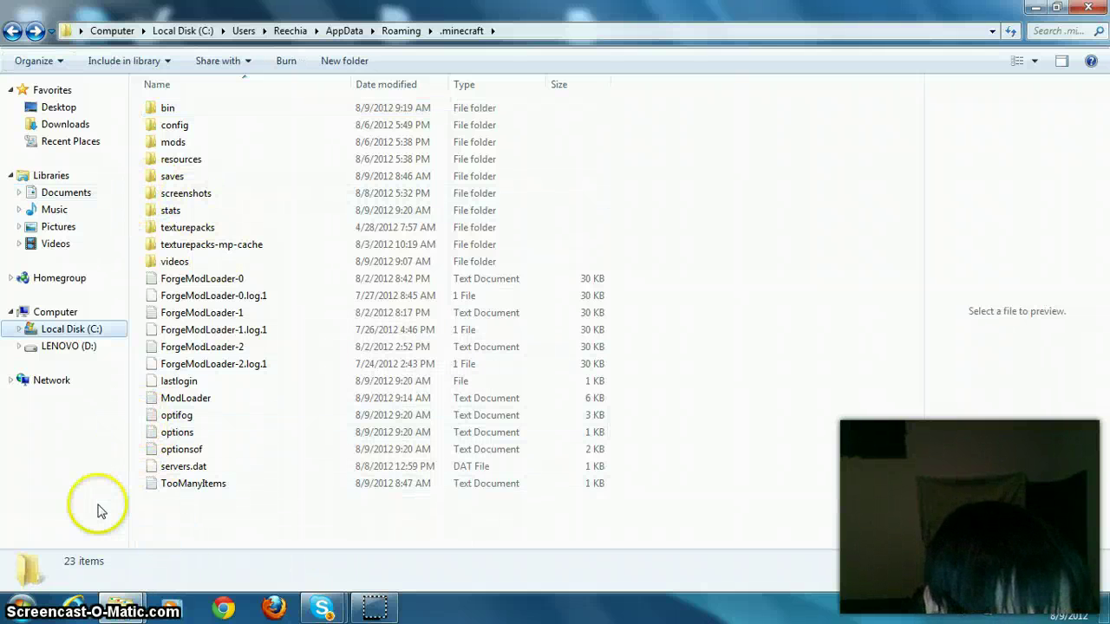
left_click(146, 399)
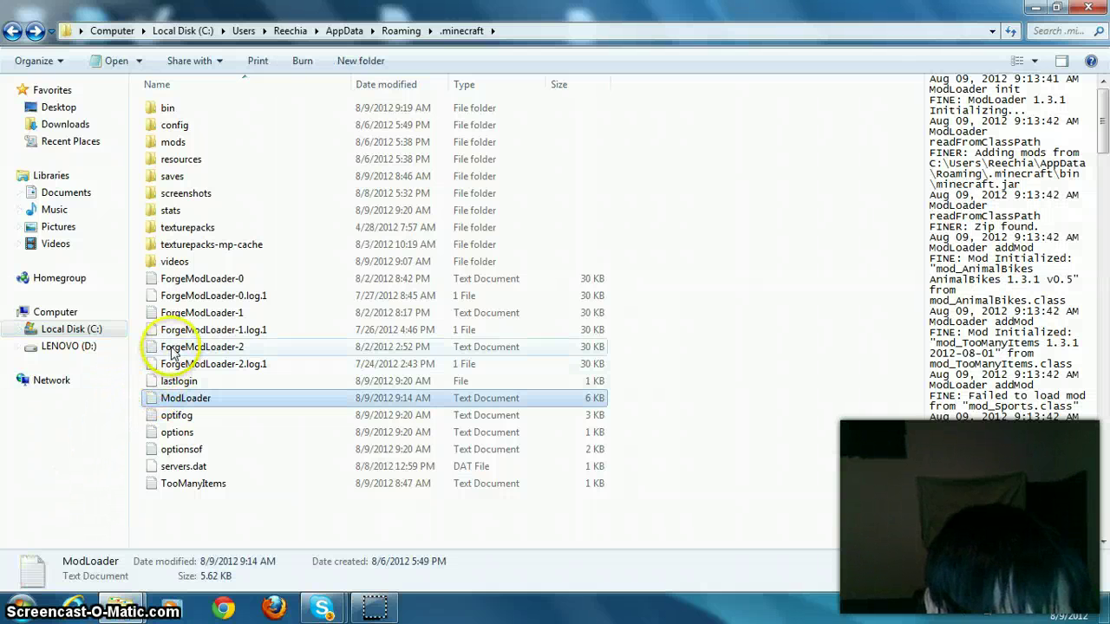
left_click(226, 398)
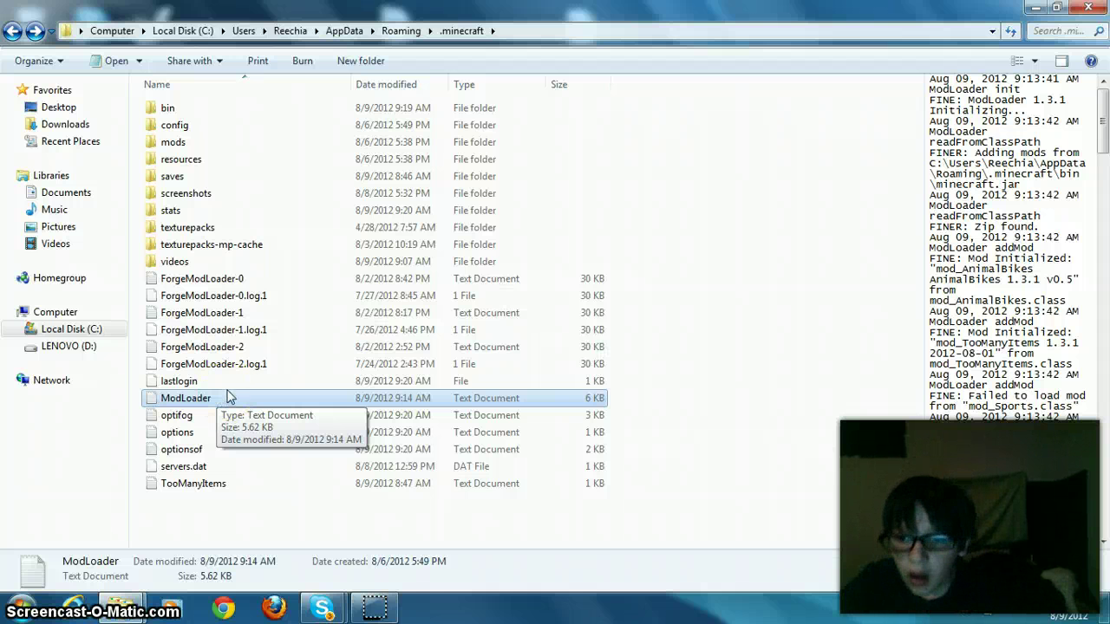
left_click(715, 312)
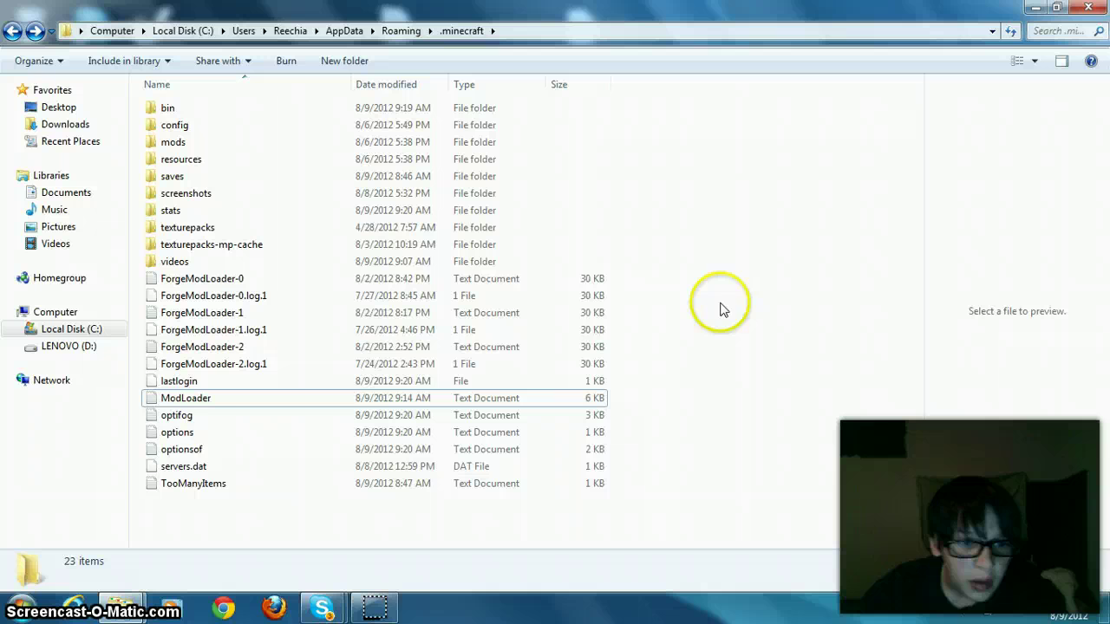
right_click(213, 400)
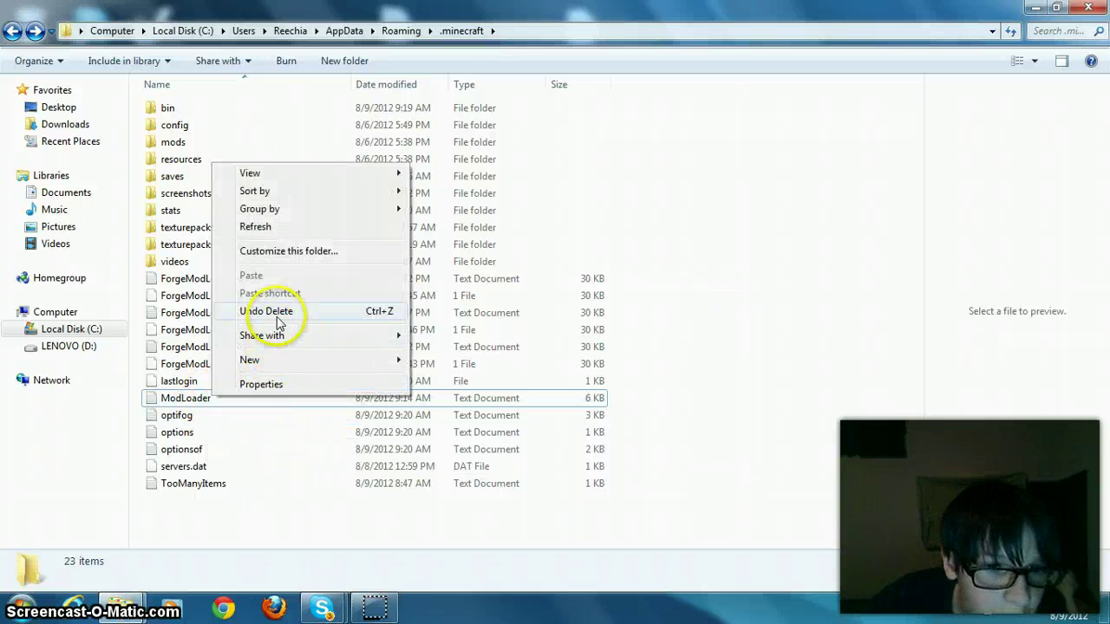
left_click(277, 317)
left_click(685, 469)
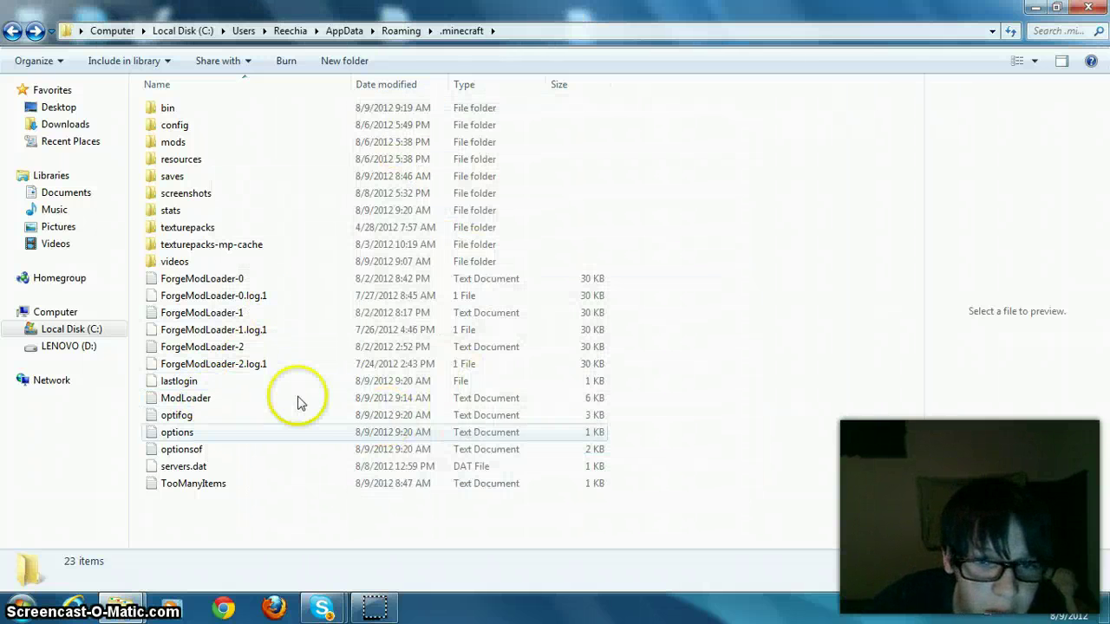
Delete the ModLoader text document from the .minecraft folder, moving it to the Recycle Bin
left_click(208, 398)
right_click(207, 399)
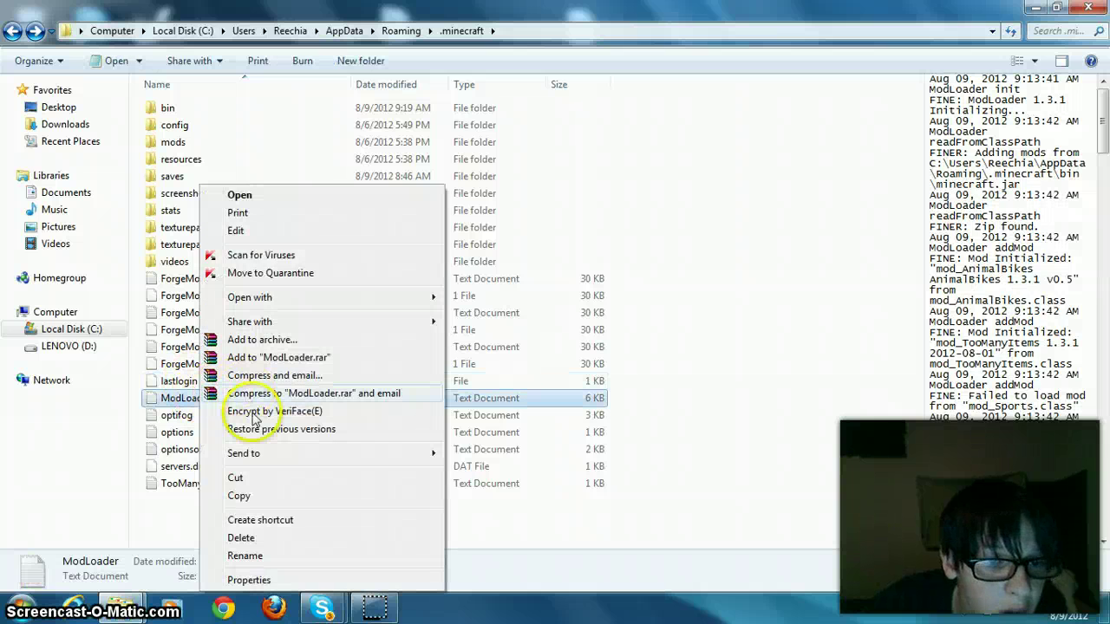
left_click(263, 538)
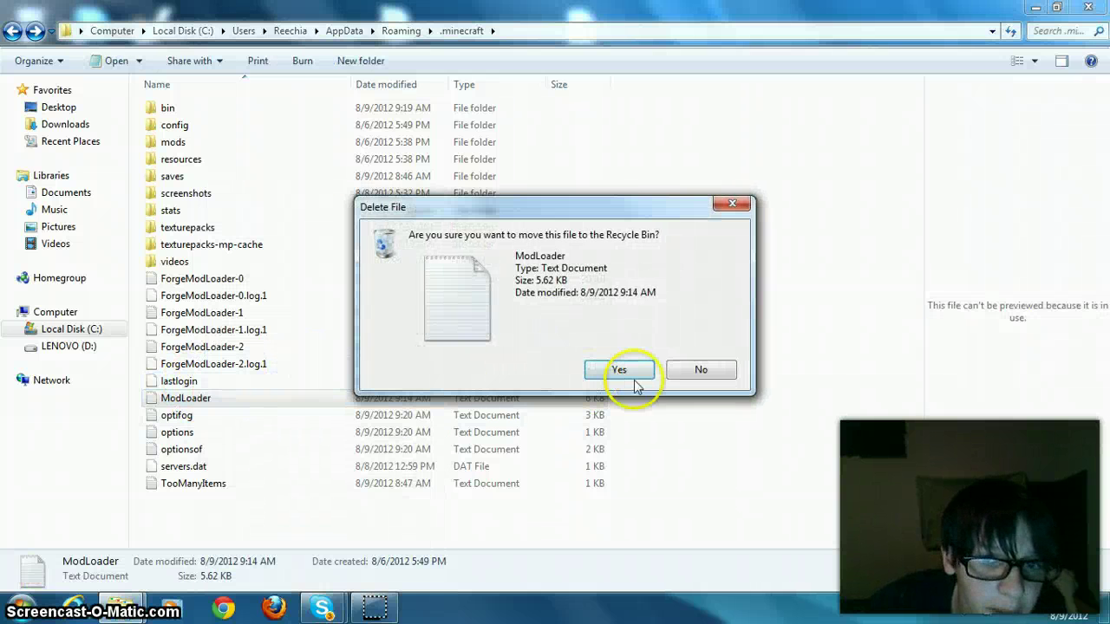
left_click(619, 370)
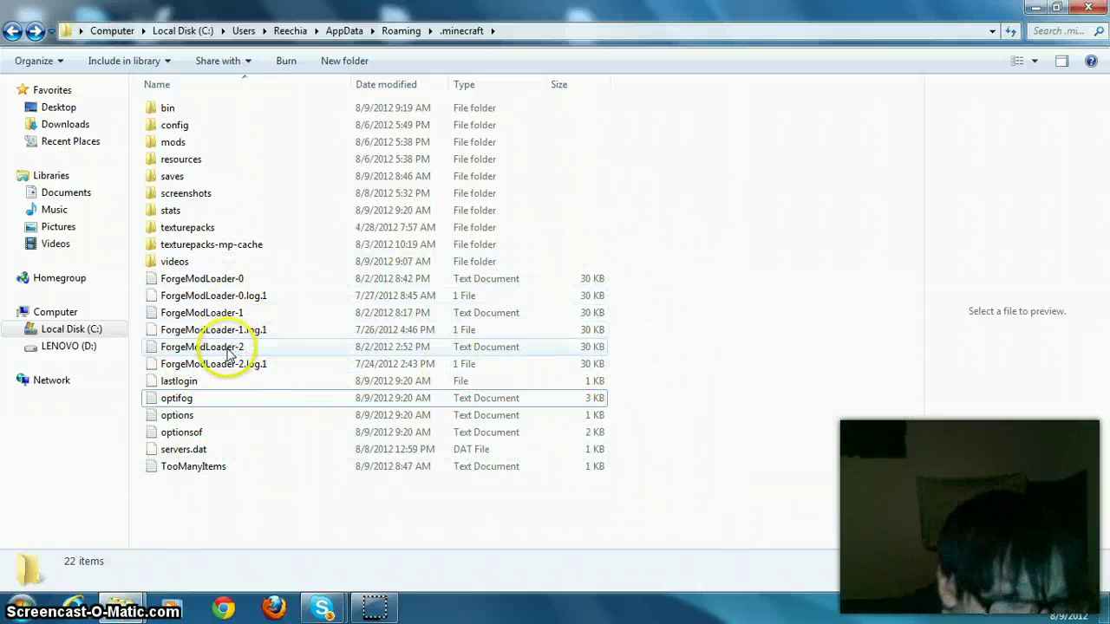
Delete the five consecutive log files from ForgeModLoader-0 to ForgeModLoader-2 together
left_click_drag(222, 355, 260, 282)
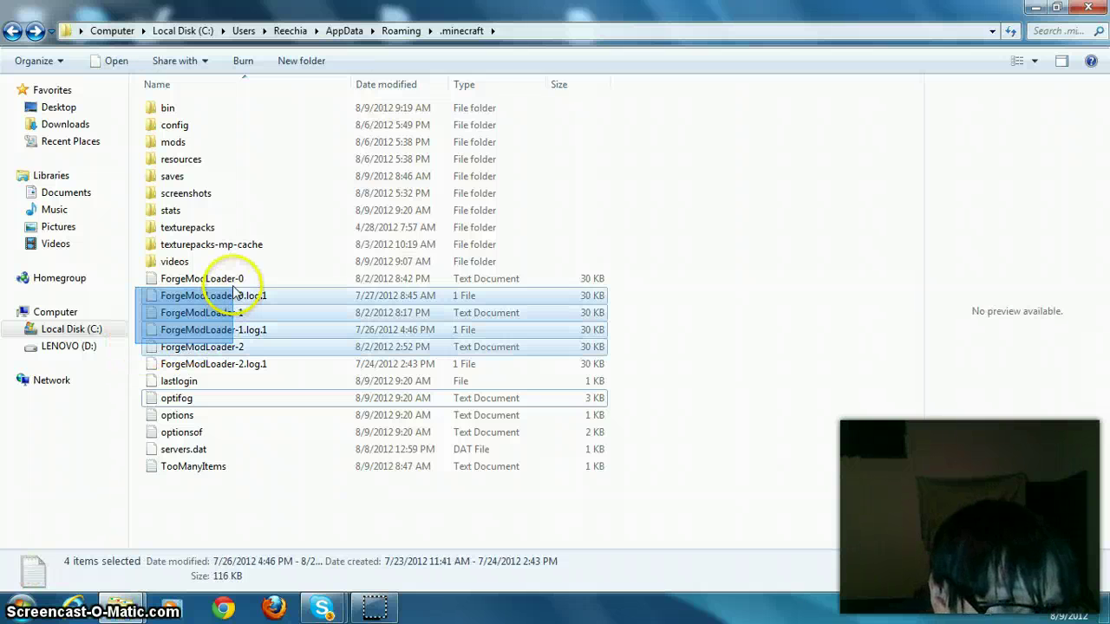
right_click(221, 314)
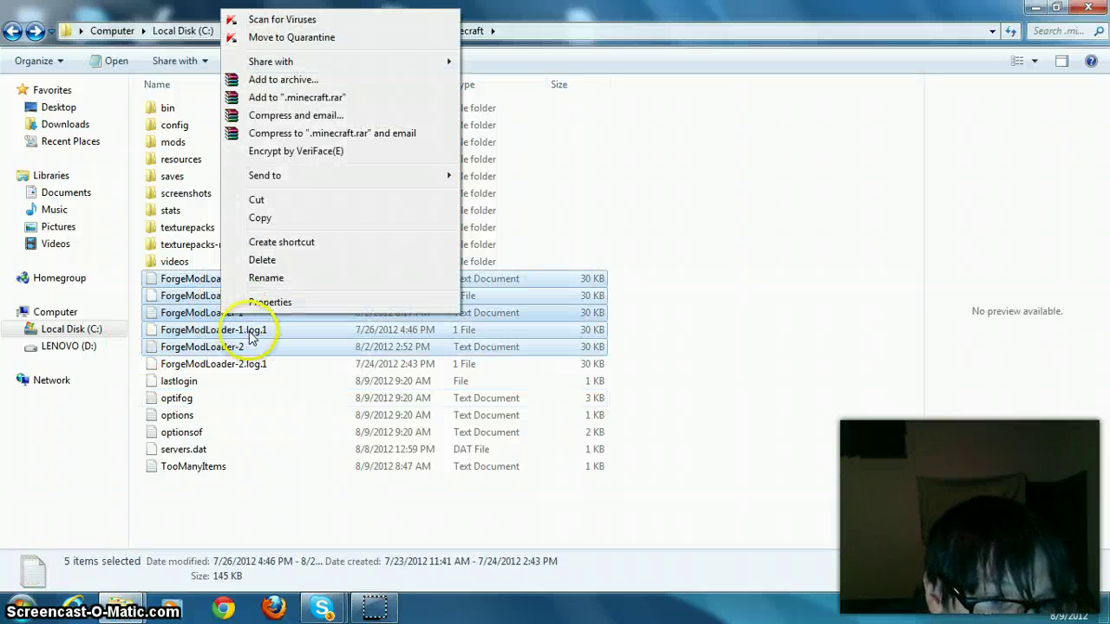
left_click(276, 260)
left_click(606, 318)
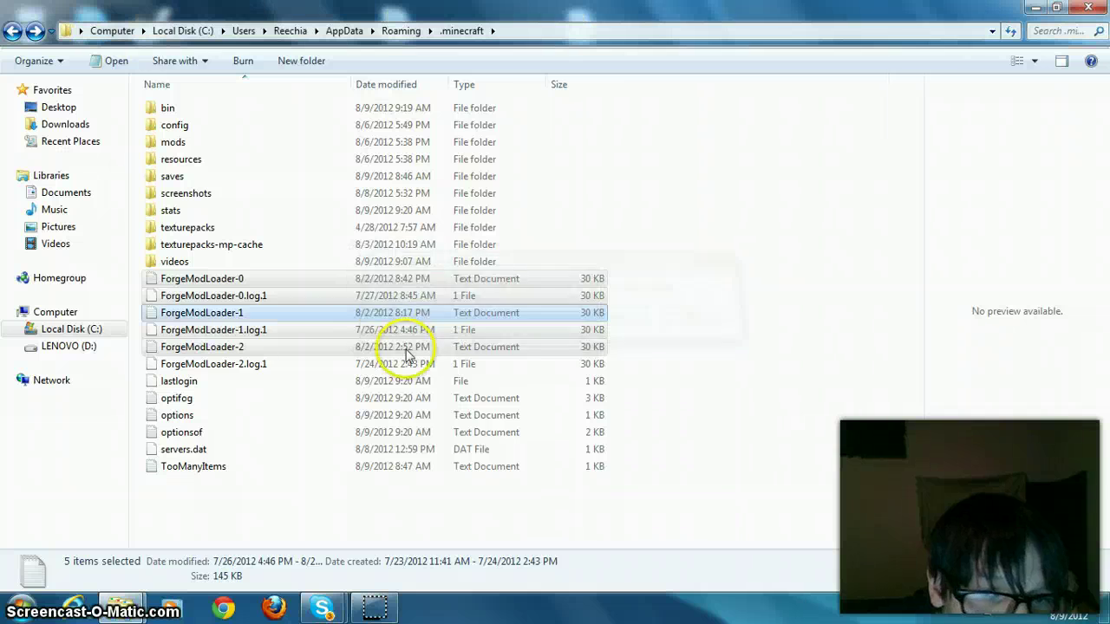
Delete the remaining ForgeModLoader-2.log.1 file from the .minecraft folder, moving it to the Recycle Bin
left_click(203, 278)
right_click(204, 278)
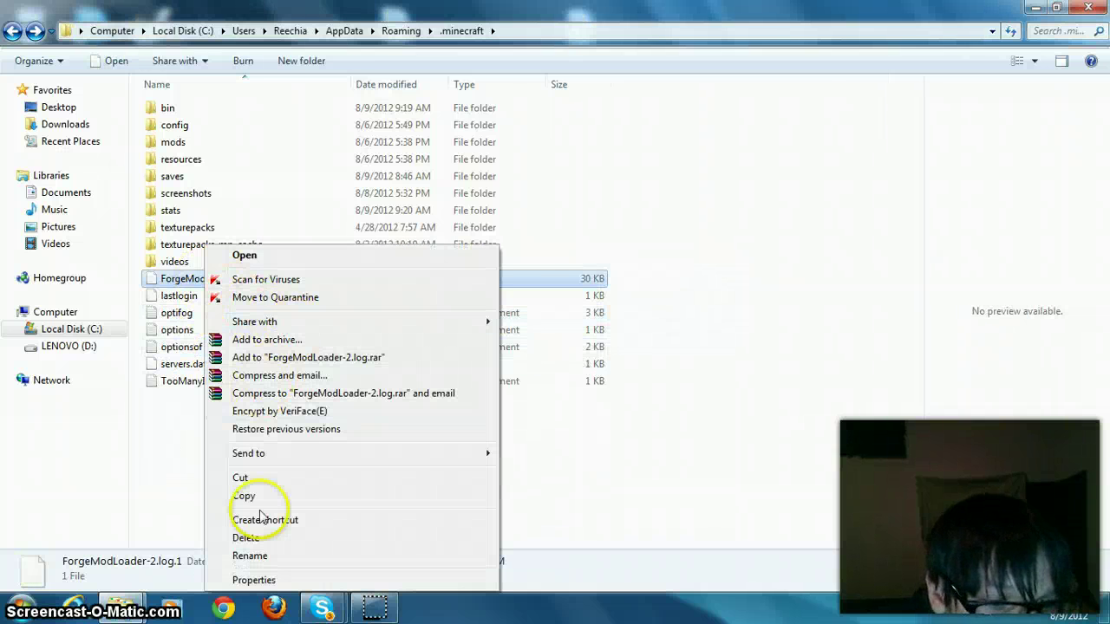
left_click(251, 537)
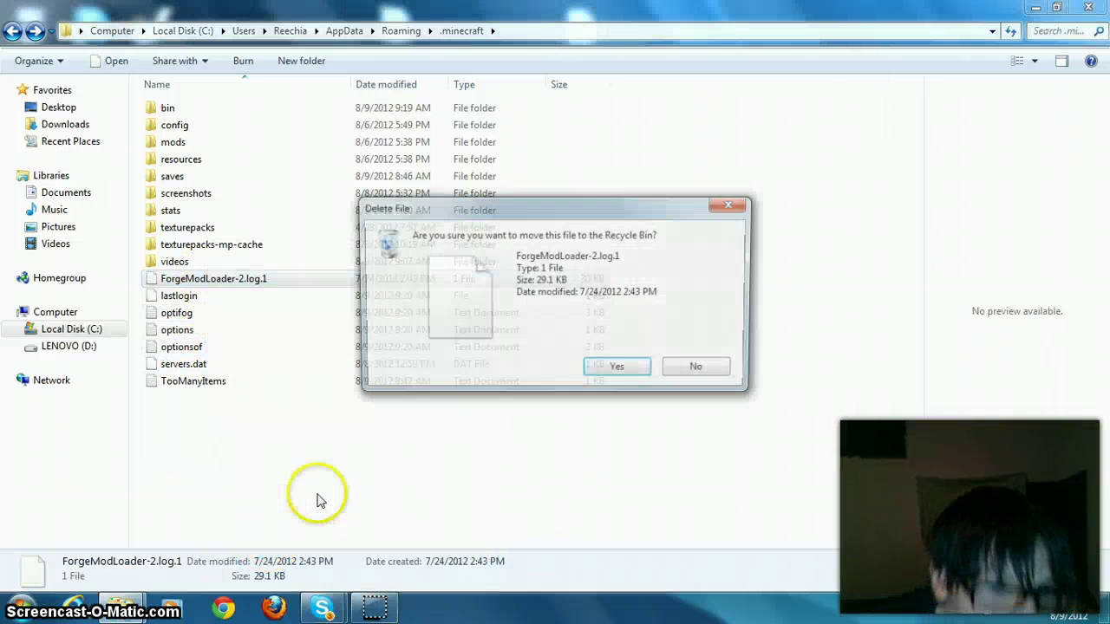
left_click(635, 371)
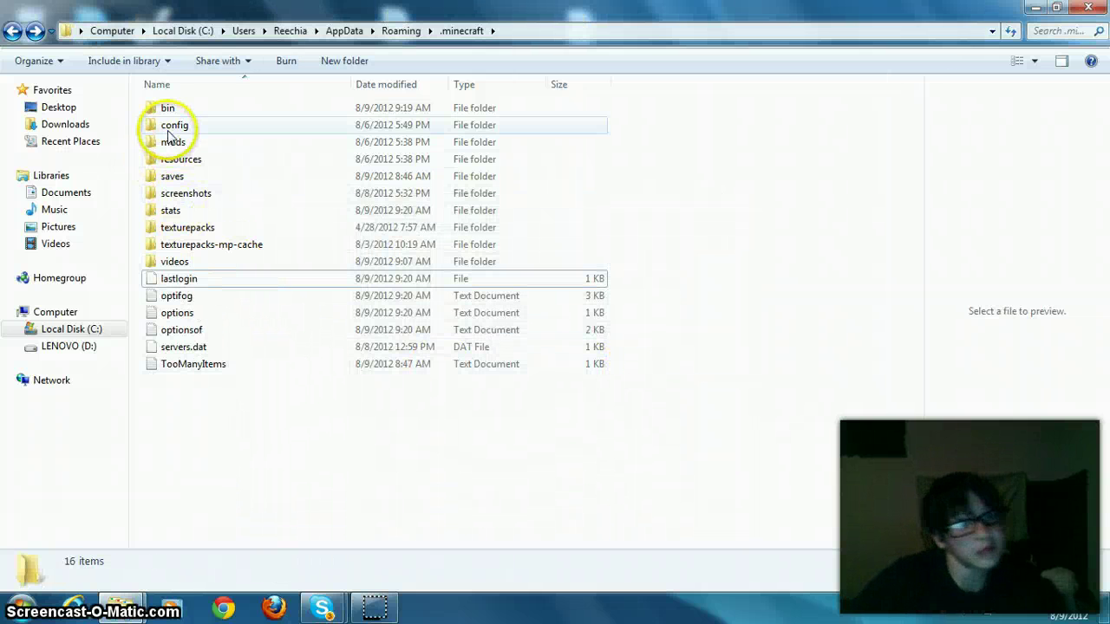
Open the config folder and delete the mod_Trivia text document, moving it to the Recycle Bin
double_click(169, 130)
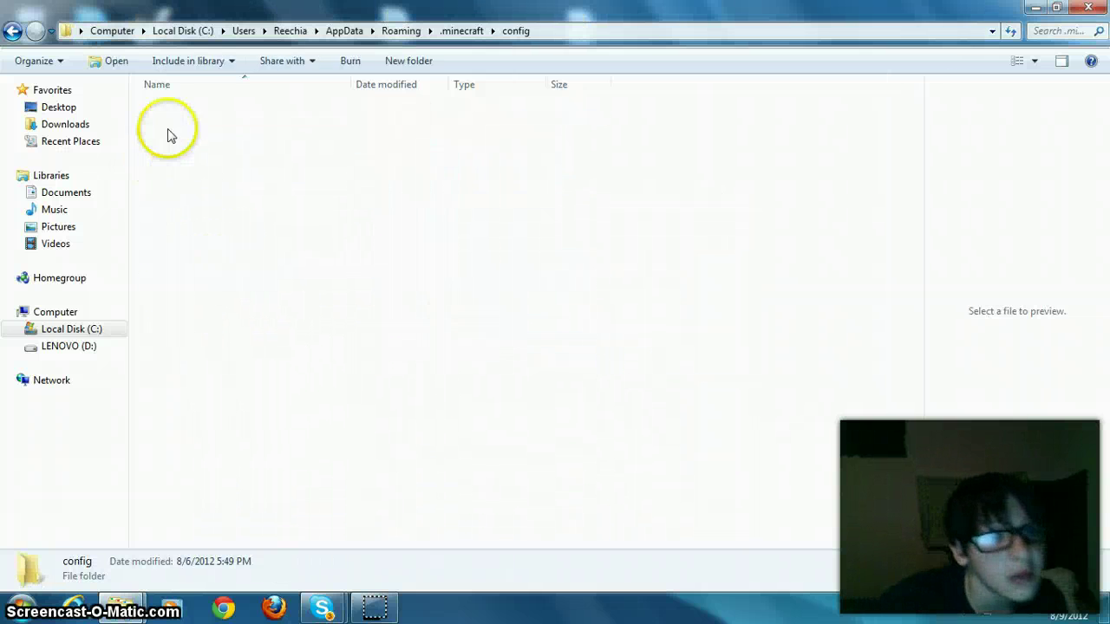
right_click(168, 352)
left_click(286, 269)
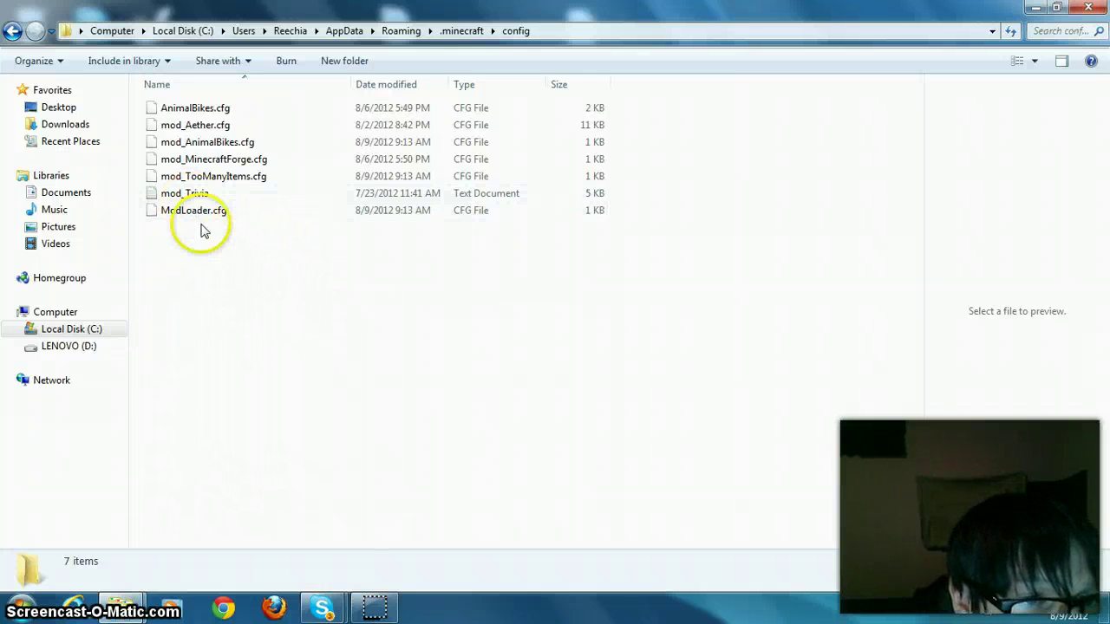
left_click(151, 198)
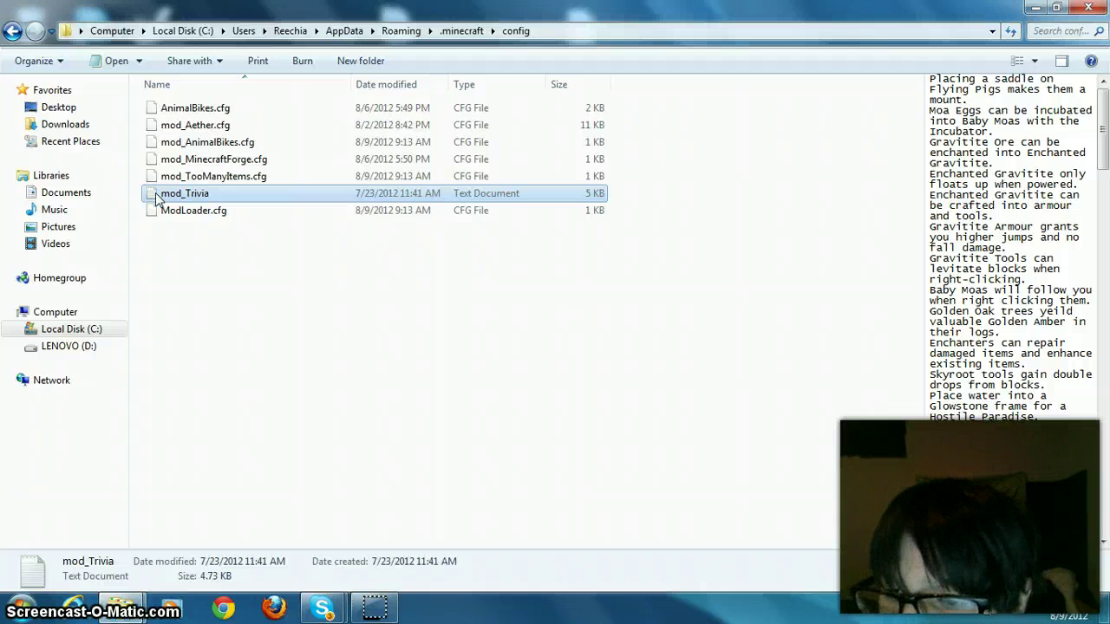
right_click(156, 198)
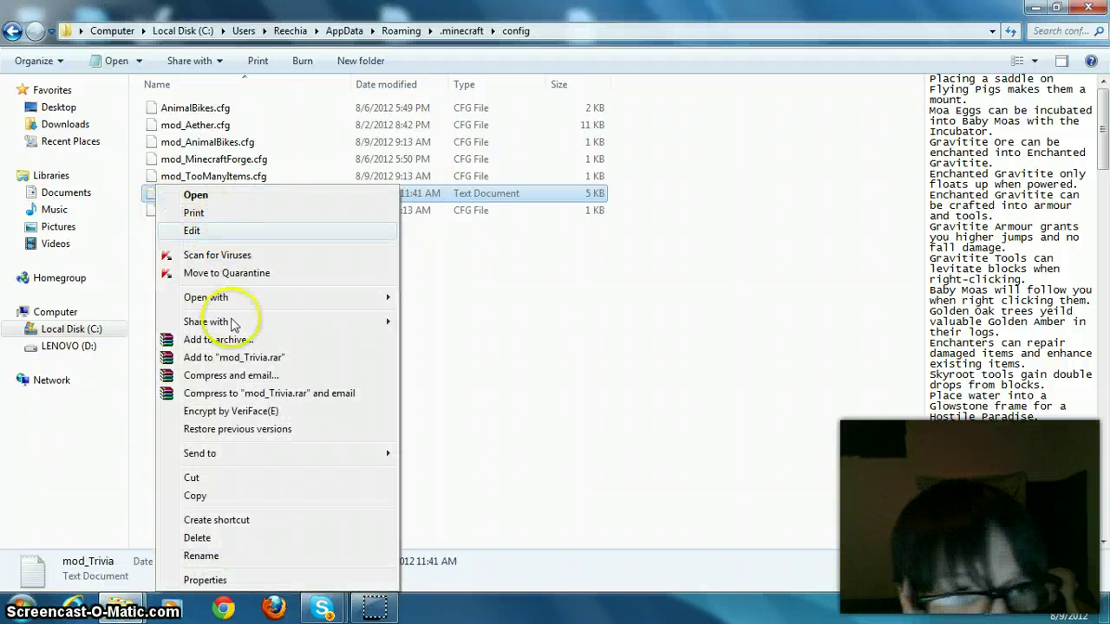
left_click(198, 538)
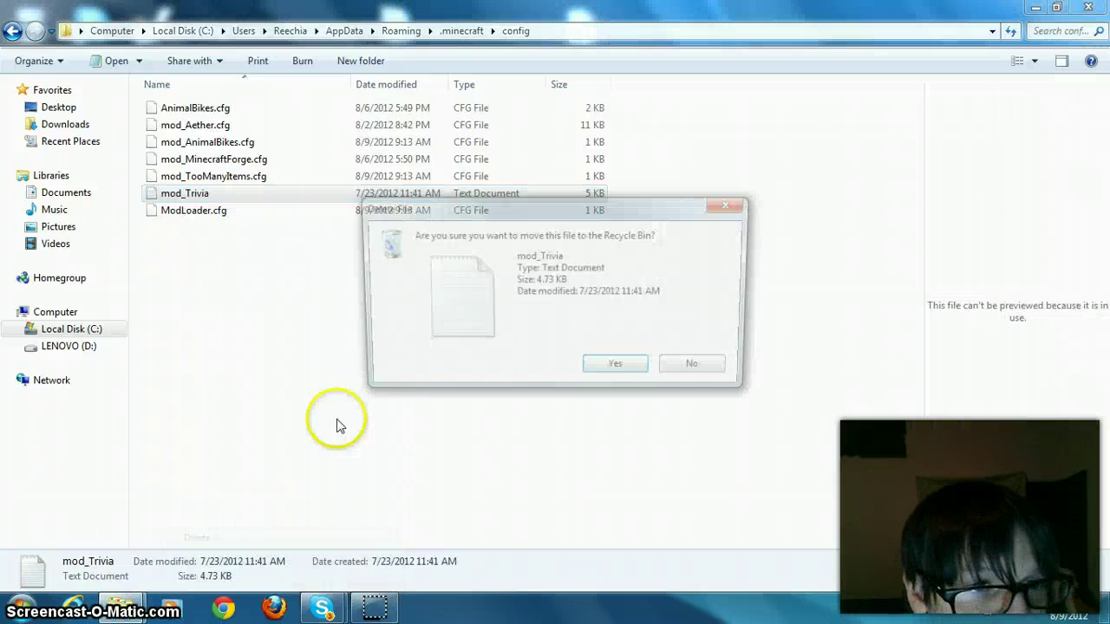
left_click(618, 370)
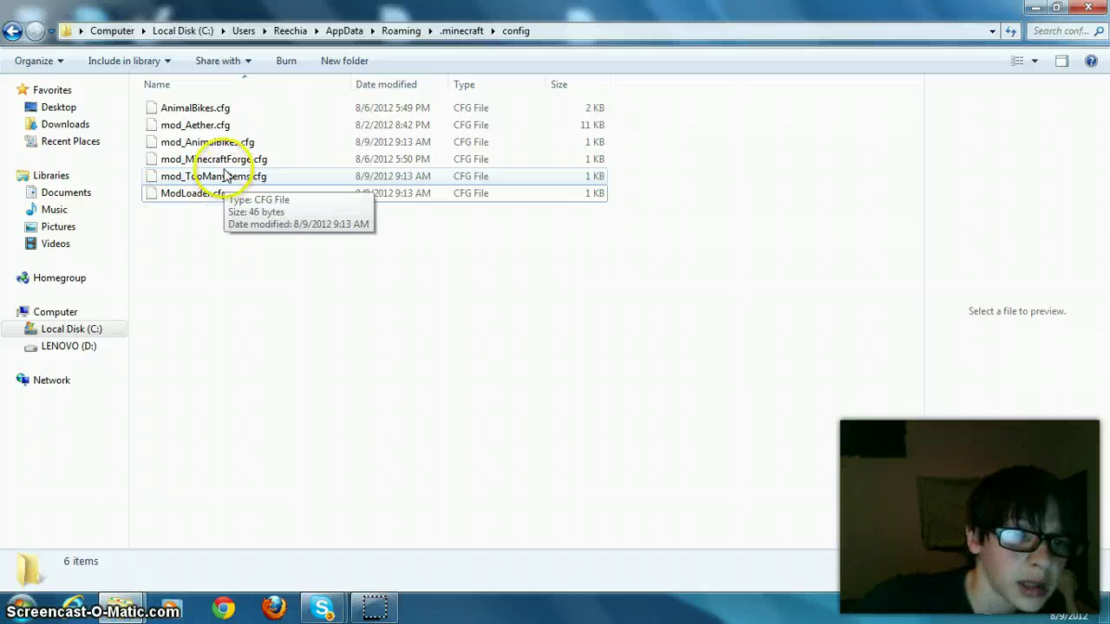
Delete AnimalBikes.cfg, mod_Aether.cfg, mod_AnimalBikes.cfg and mod_MinecraftForge.cfg together from the config folder
left_click(124, 161)
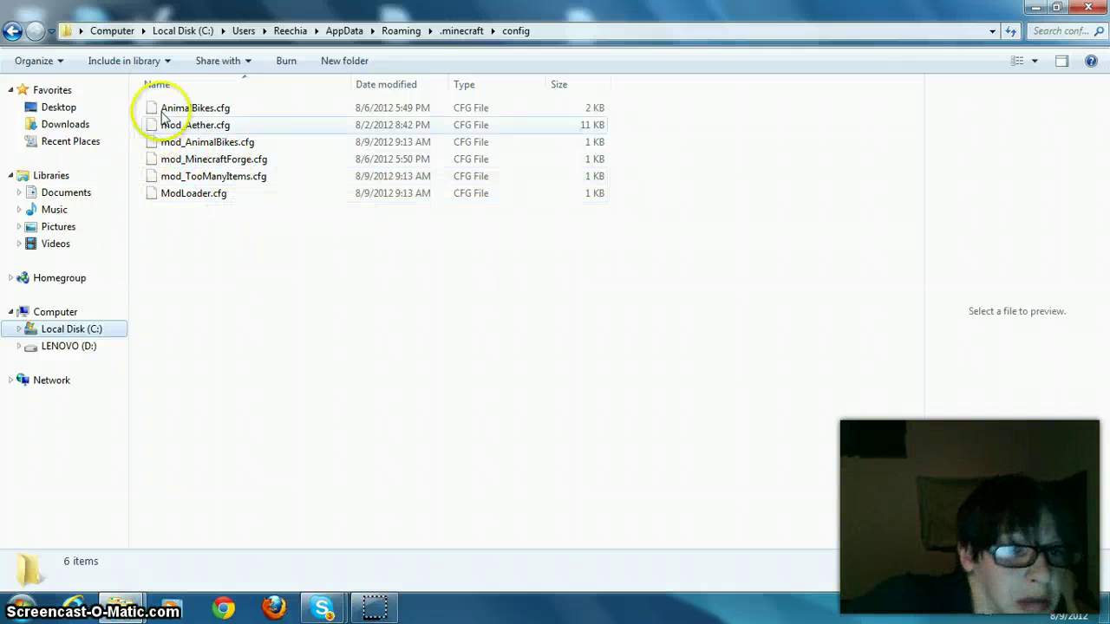
left_click_drag(150, 114, 186, 157)
right_click(185, 141)
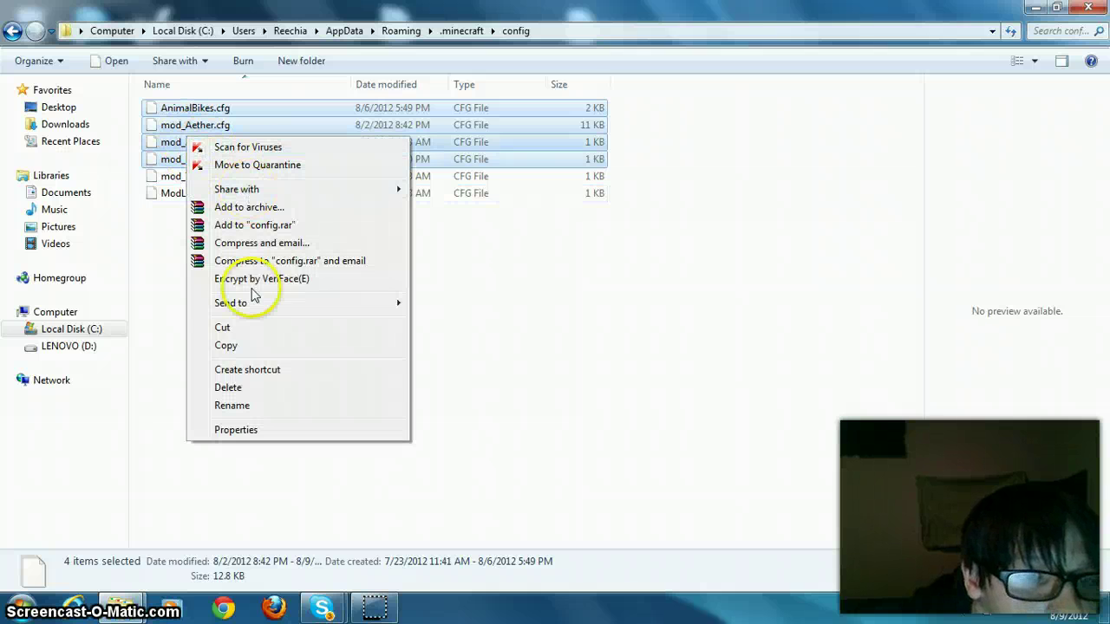
left_click(251, 392)
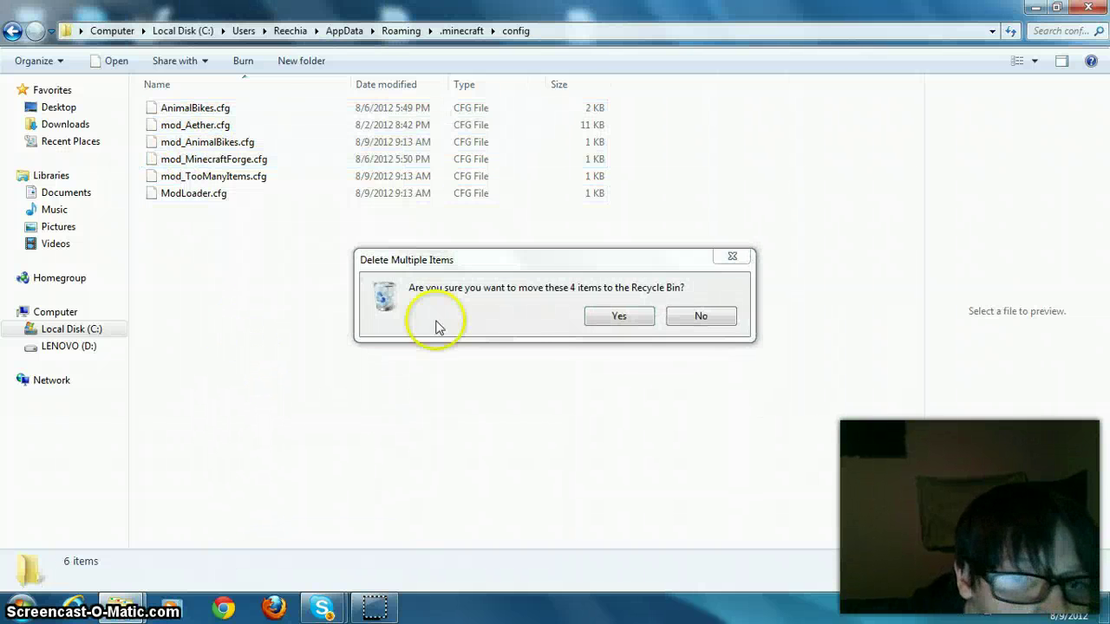
left_click(579, 317)
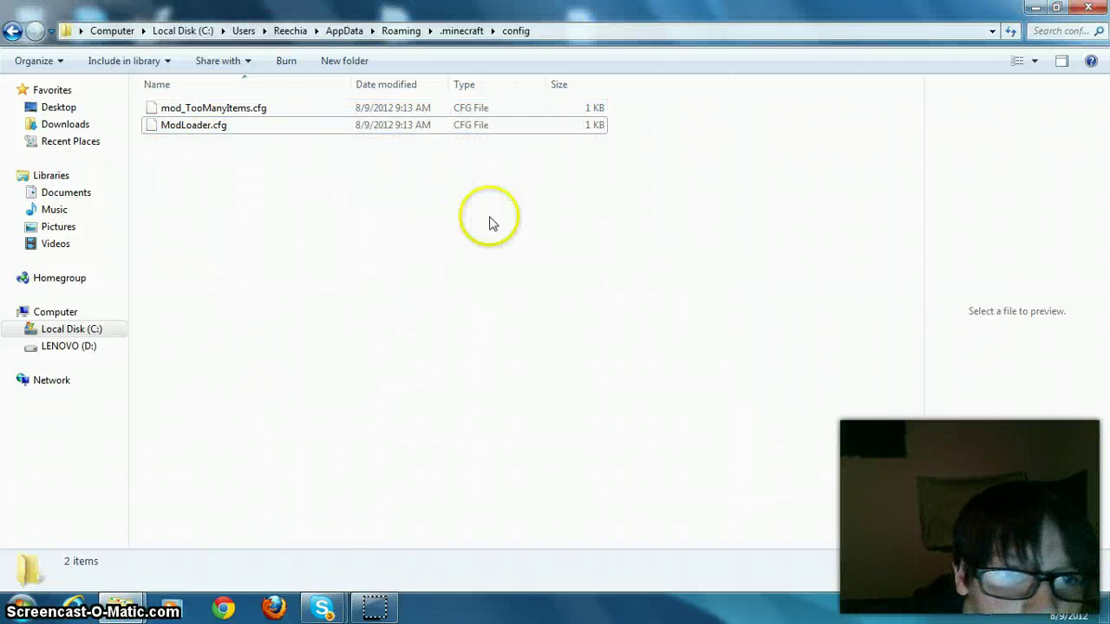
Check the contents of the mods folder inside .minecraft, and move the mods folder to the Recycle Bin
left_click(13, 31)
double_click(187, 143)
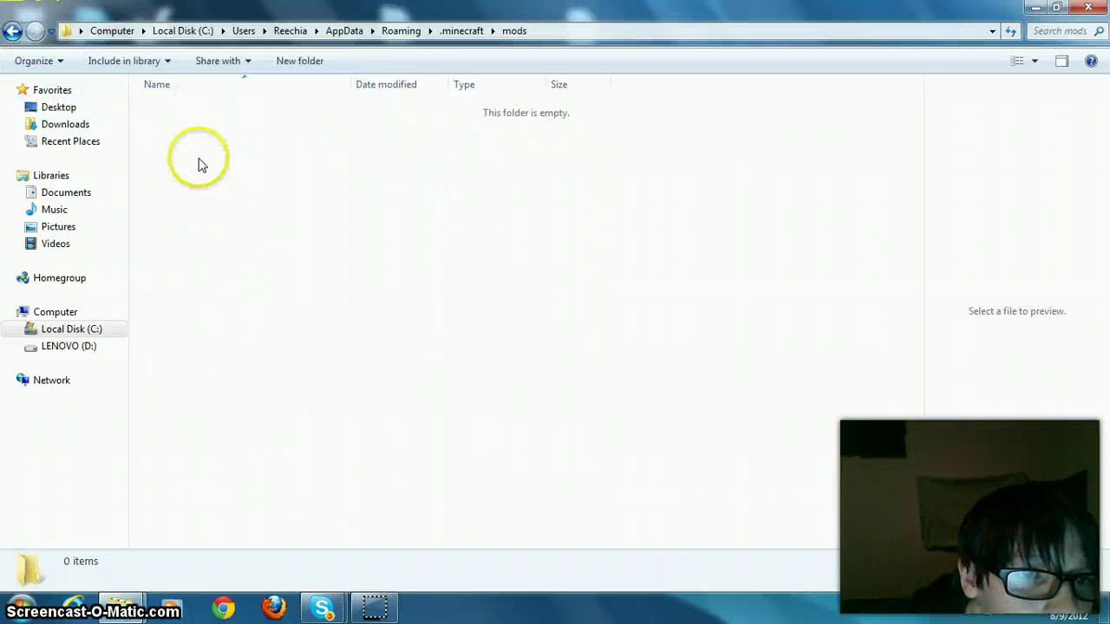
key("BackSpace")
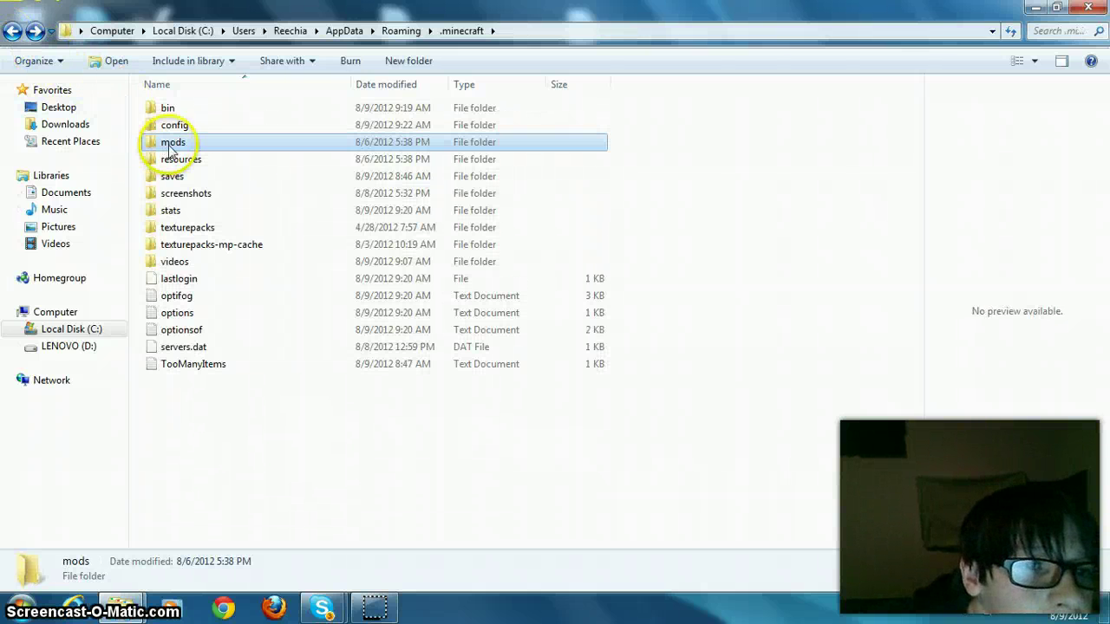
right_click(193, 148)
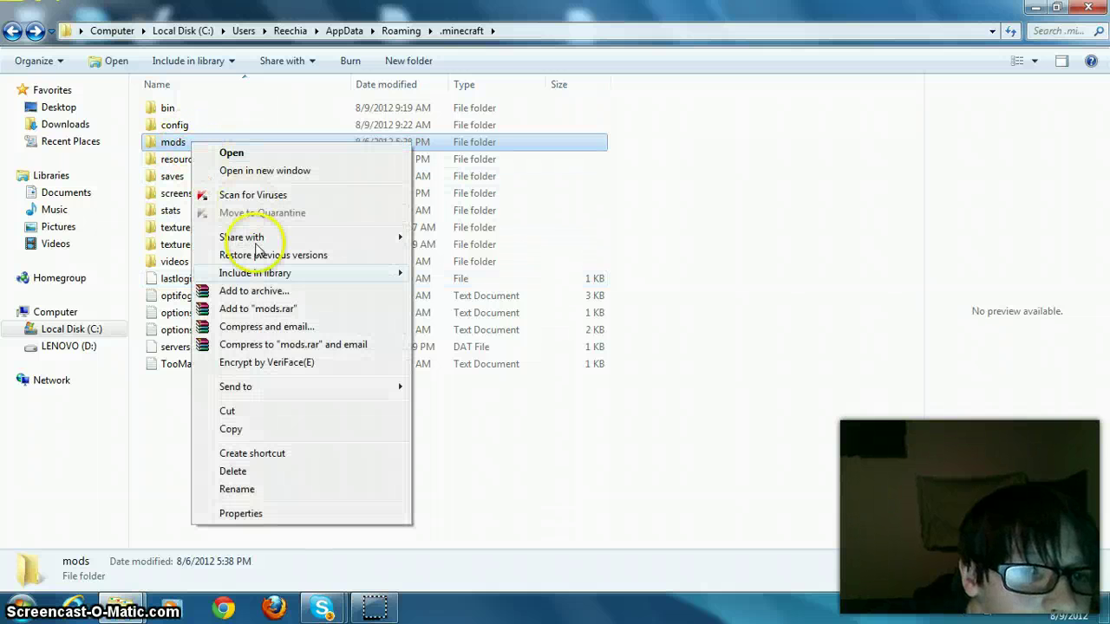
left_click(235, 471)
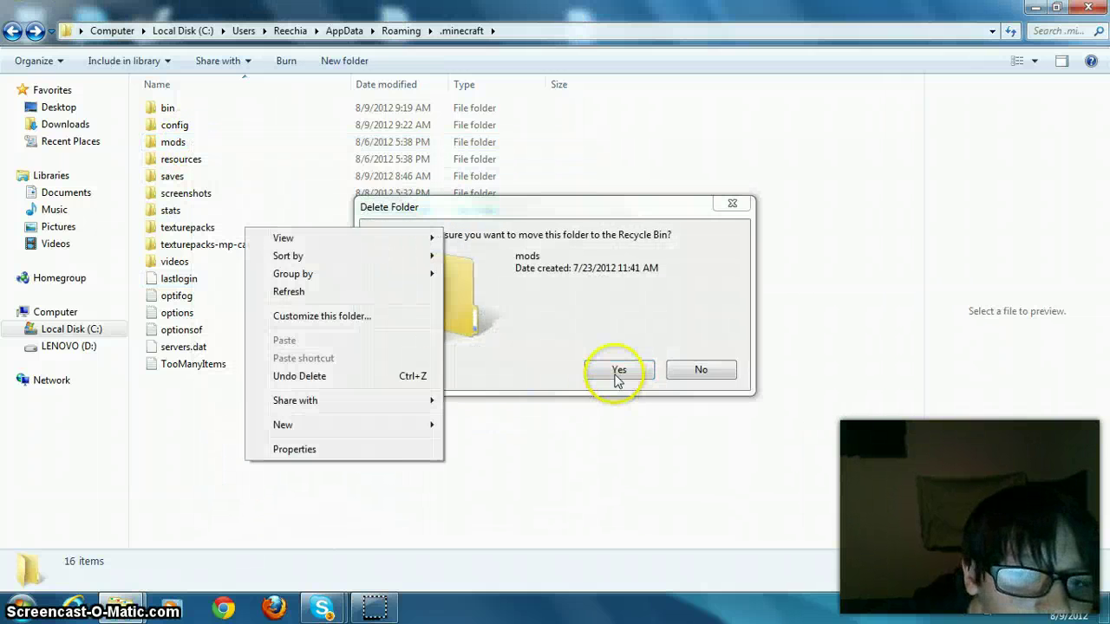
left_click(619, 369)
right_click(210, 416)
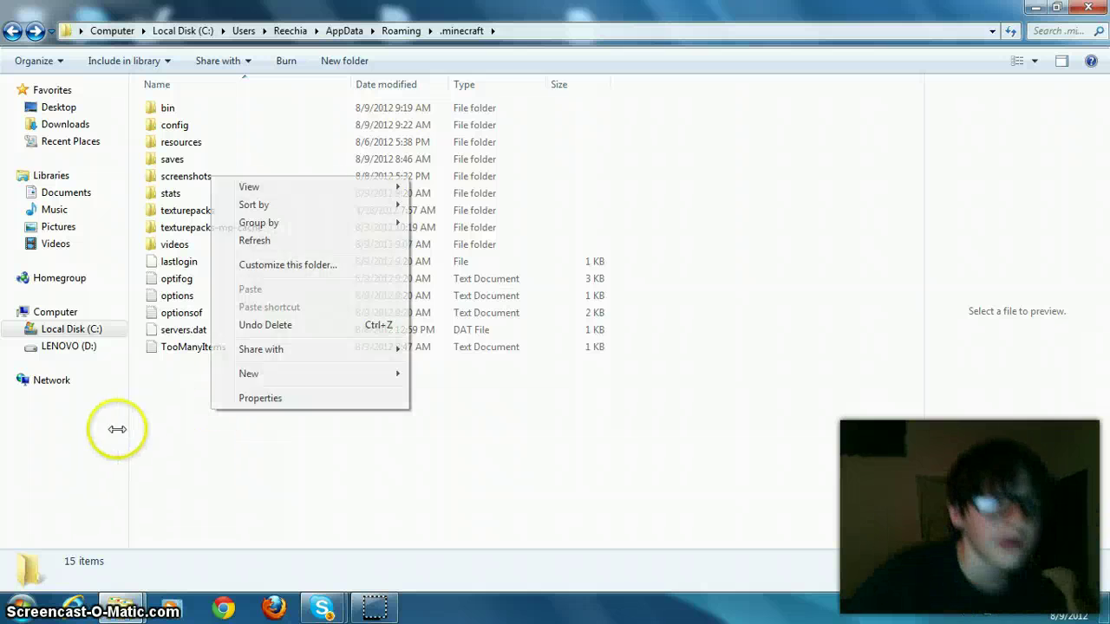
left_click(154, 426)
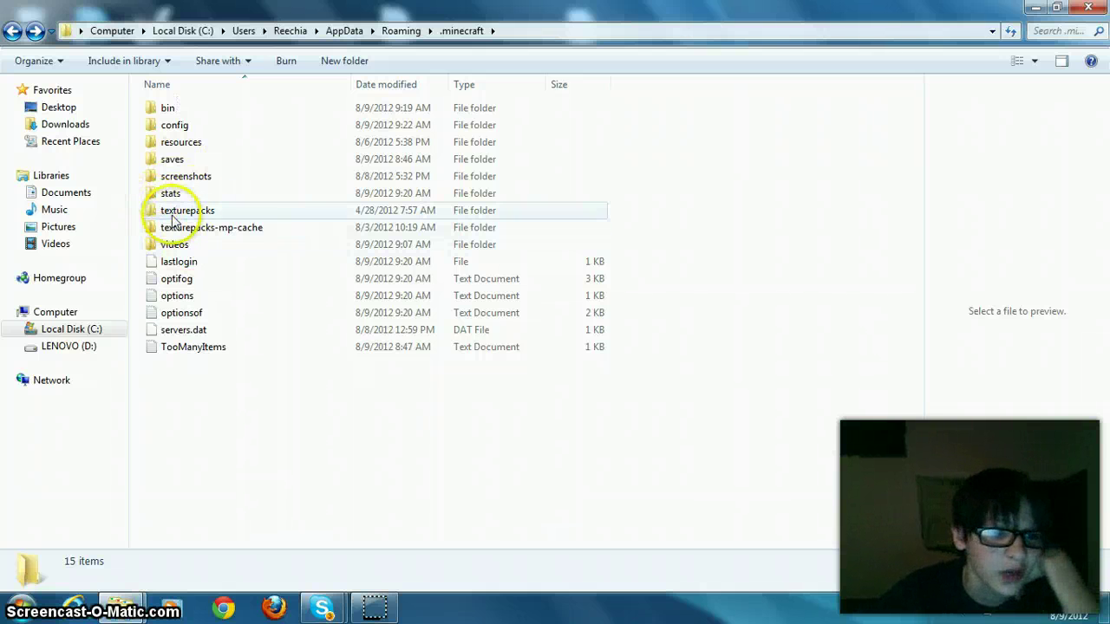
Delete the videos folder from the .minecraft folder
right_click(192, 248)
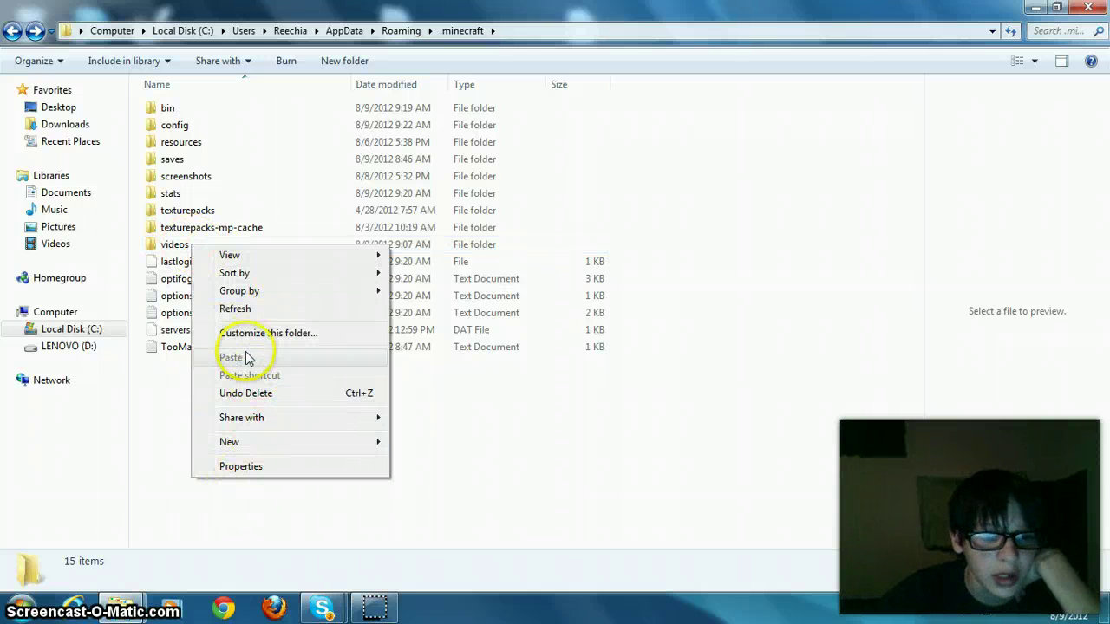
right_click(177, 245)
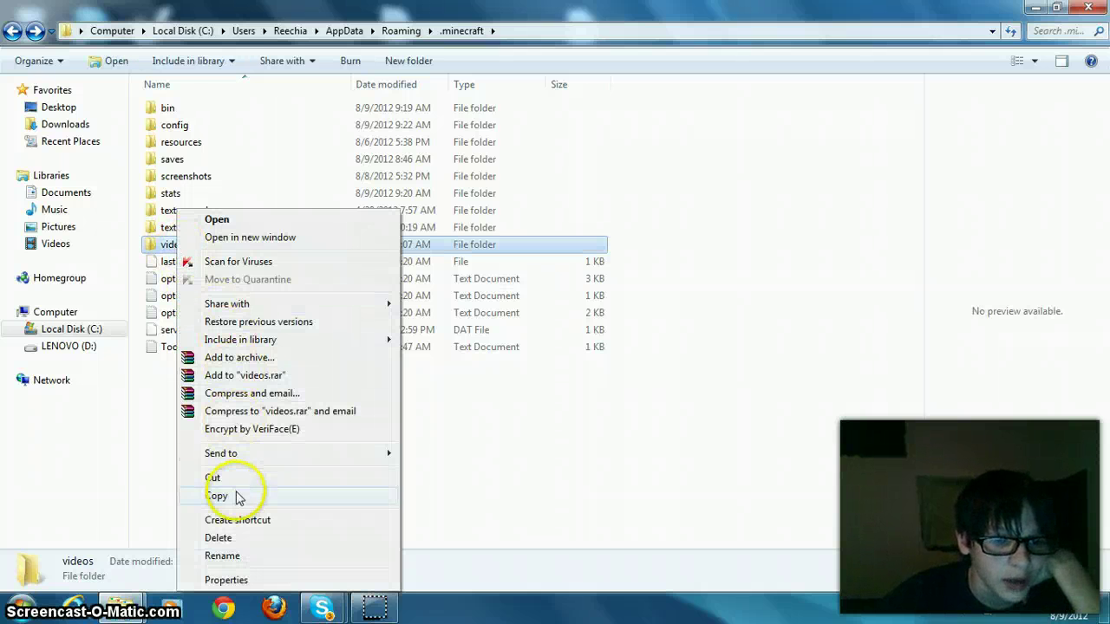
left_click(224, 538)
left_click(603, 370)
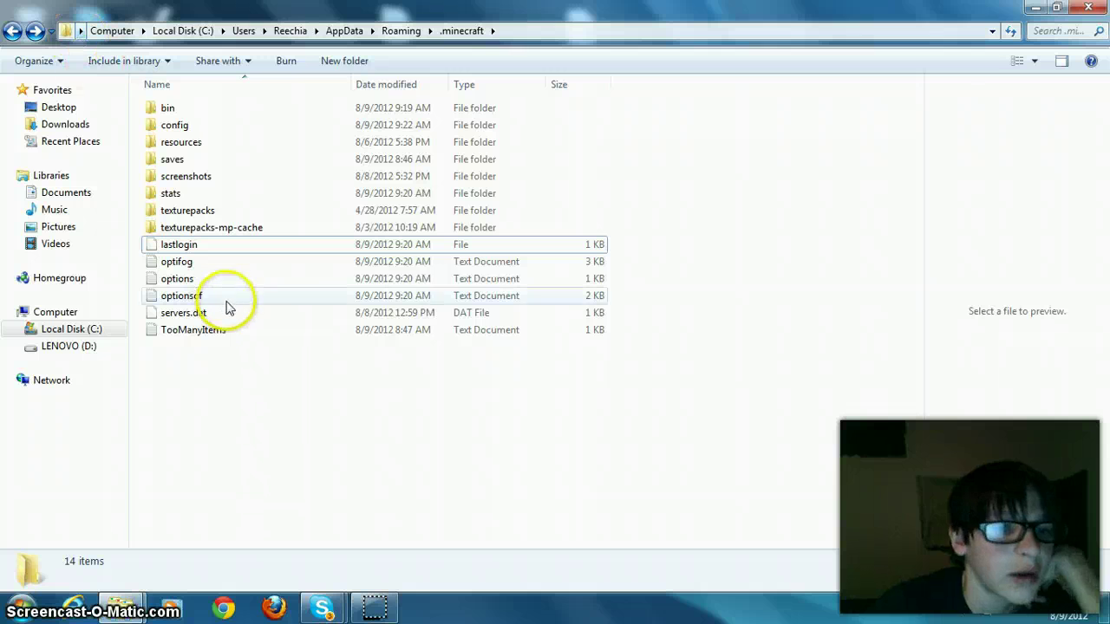
right_click(224, 211)
left_click(184, 176)
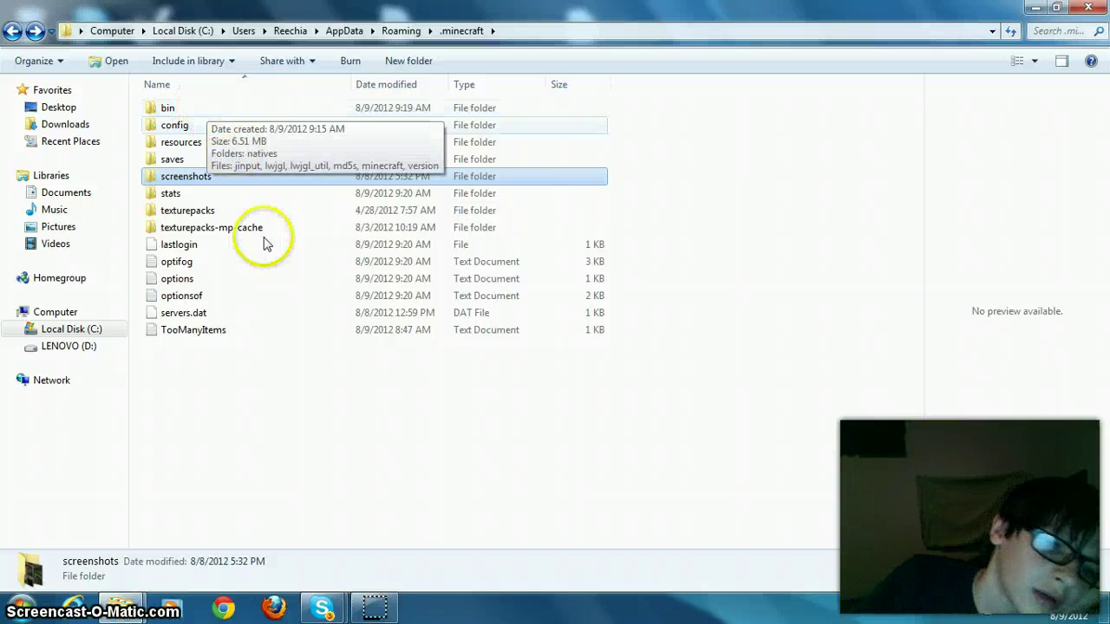
key("Menu")
left_click(279, 465)
Switch to the other open folder window, launch the Minecraft application and log in with the remembered credentials
mouse_move(127, 612)
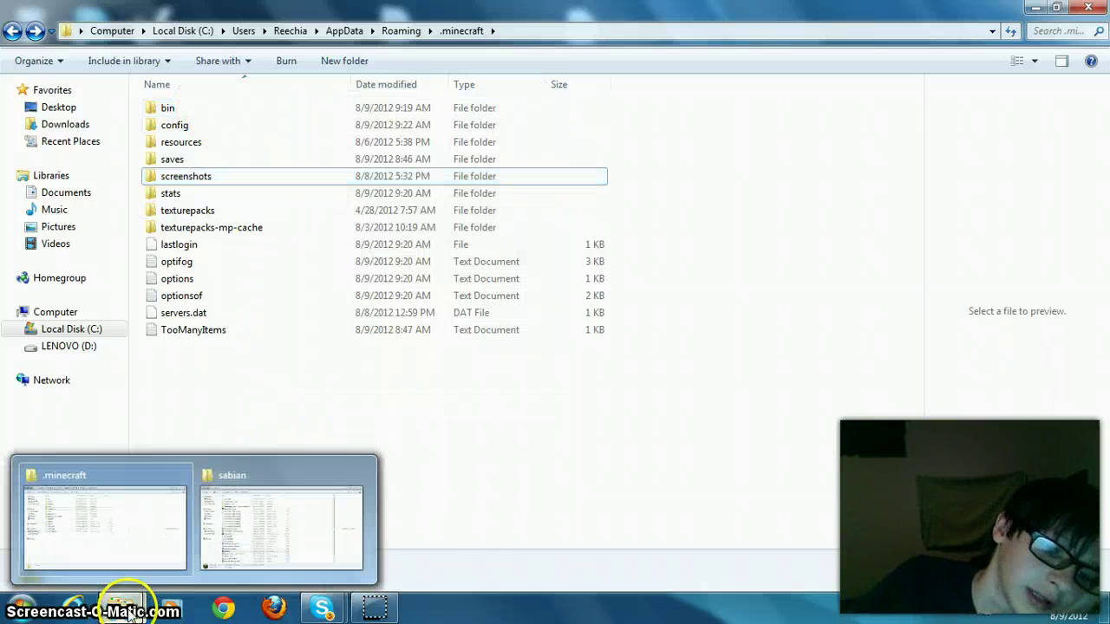
left_click(238, 520)
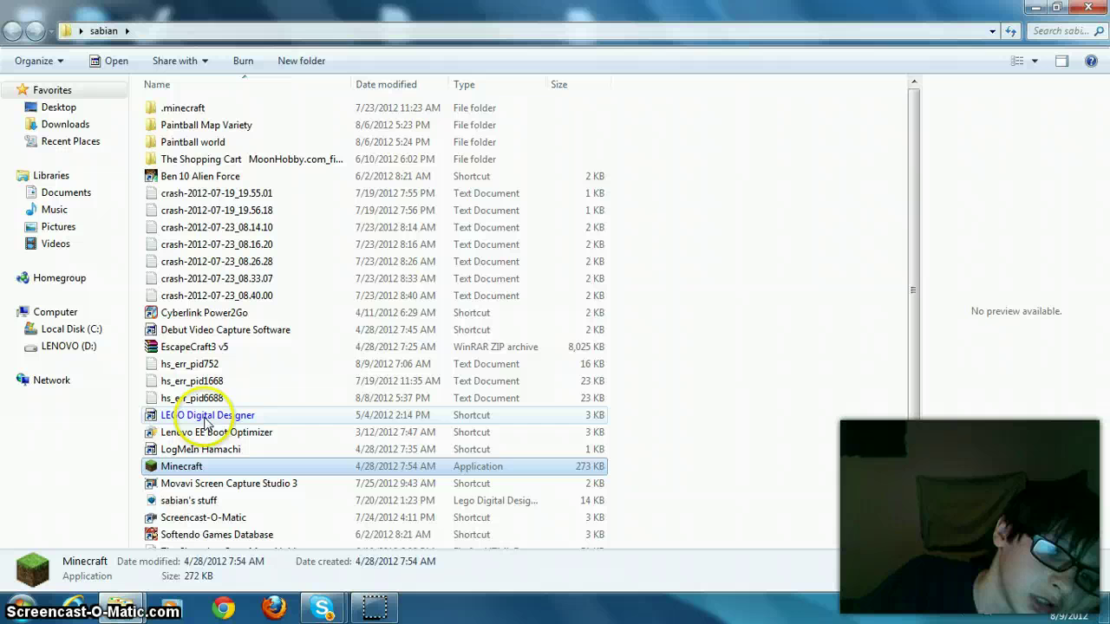
double_click(217, 466)
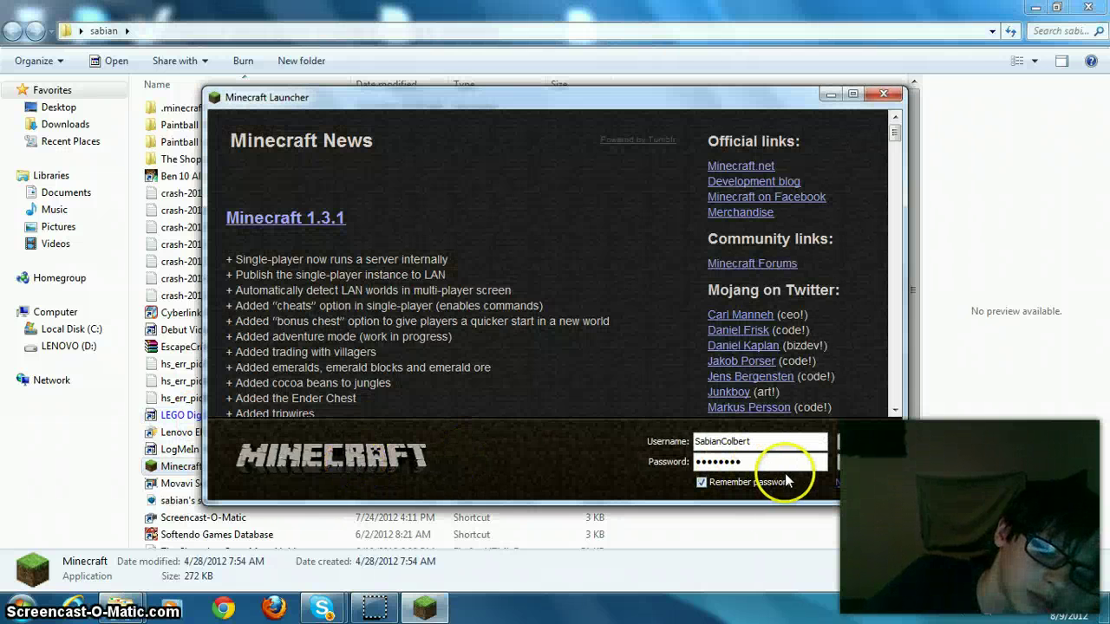
left_click(881, 462)
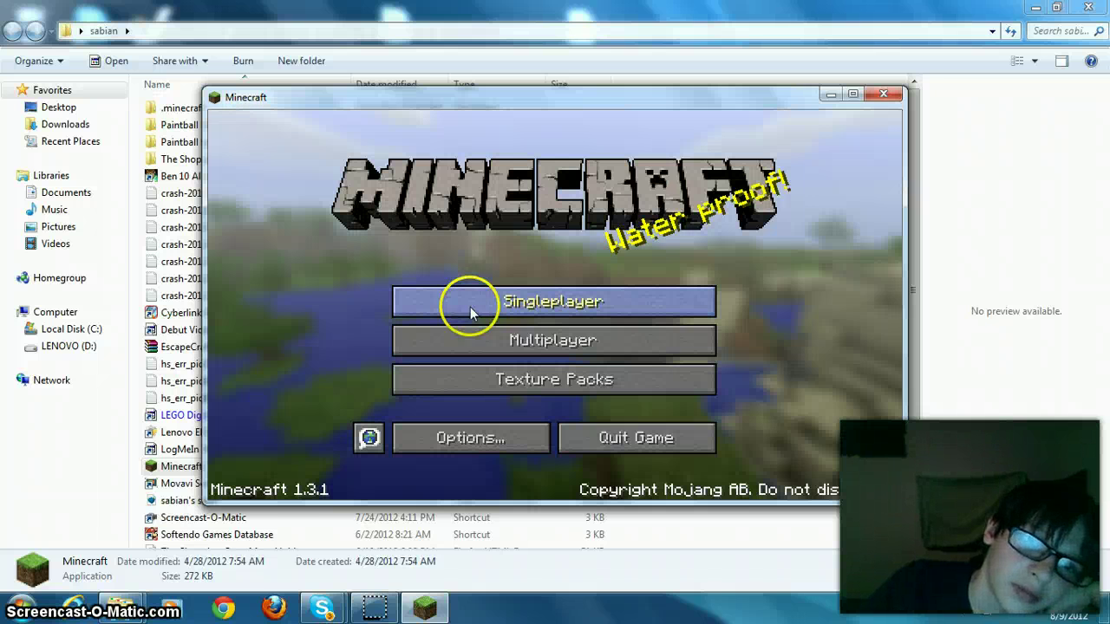
Load a saved single-player world and look through the creative inventory's Building Blocks to test the game
left_click(438, 304)
double_click(492, 213)
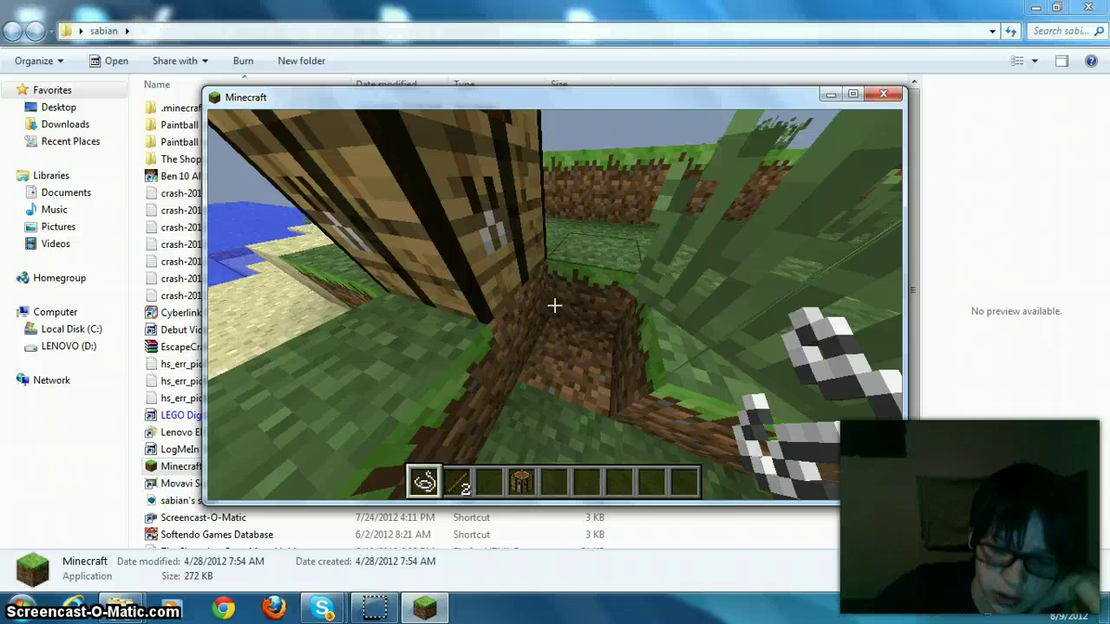
key("e")
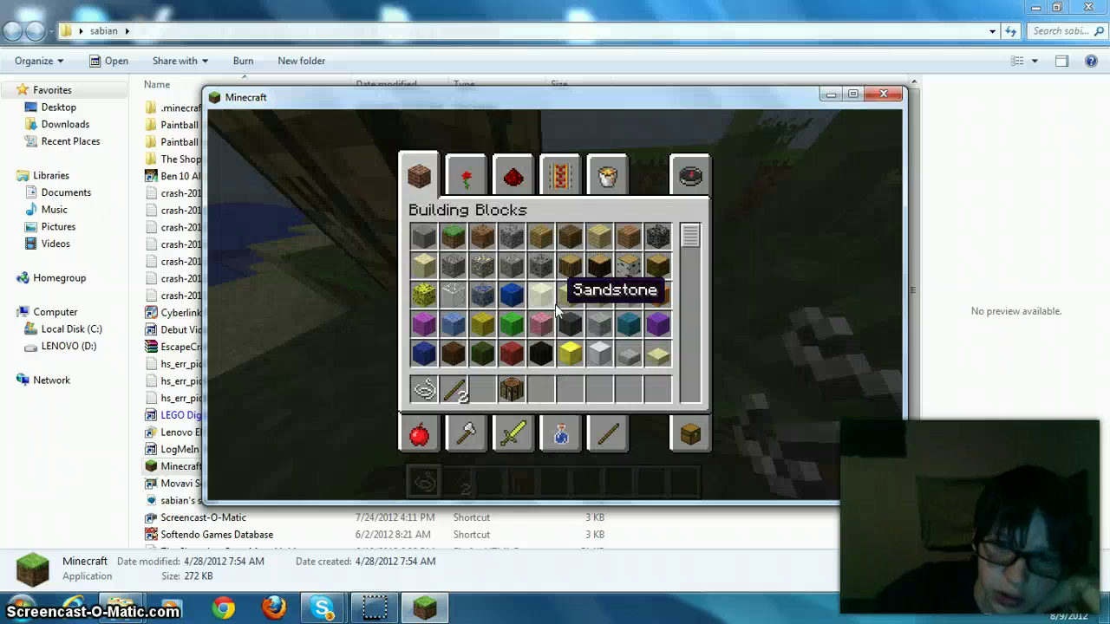
left_click(540, 317)
key("e")
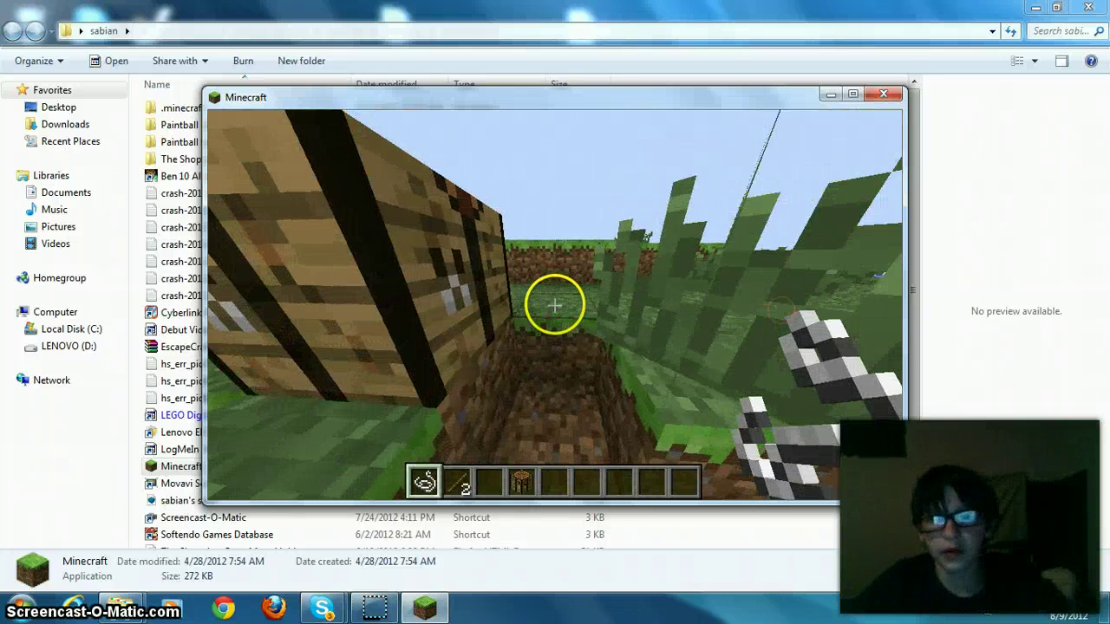
Close Minecraft and switch back to the .minecraft folder window
key("Escape")
left_click(882, 94)
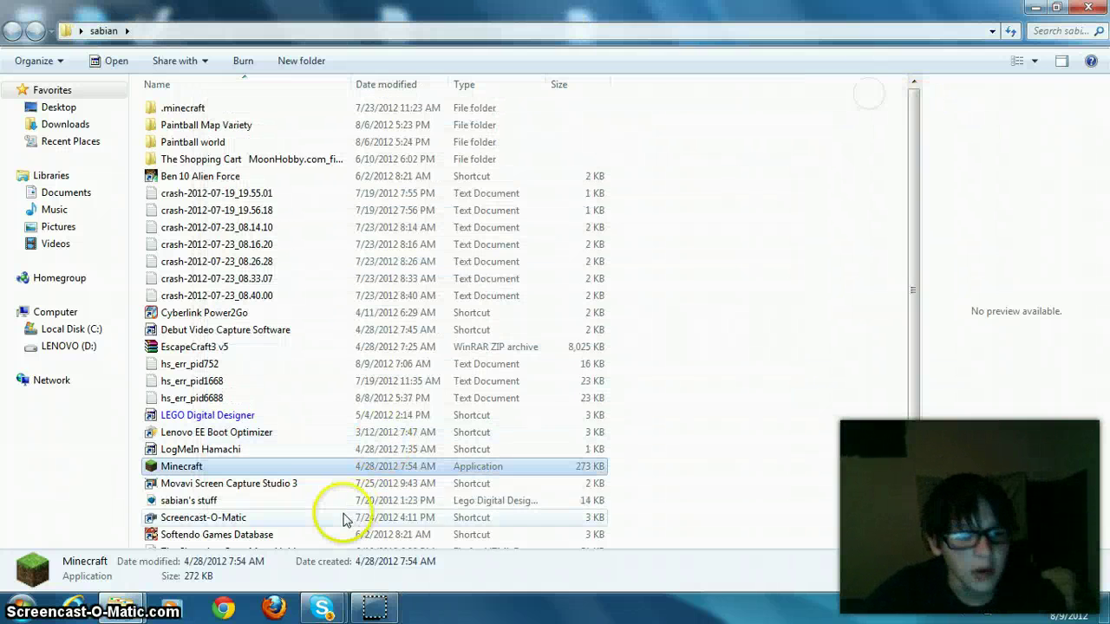
right_click(125, 607)
left_click(126, 607)
mouse_move(125, 607)
left_click(146, 548)
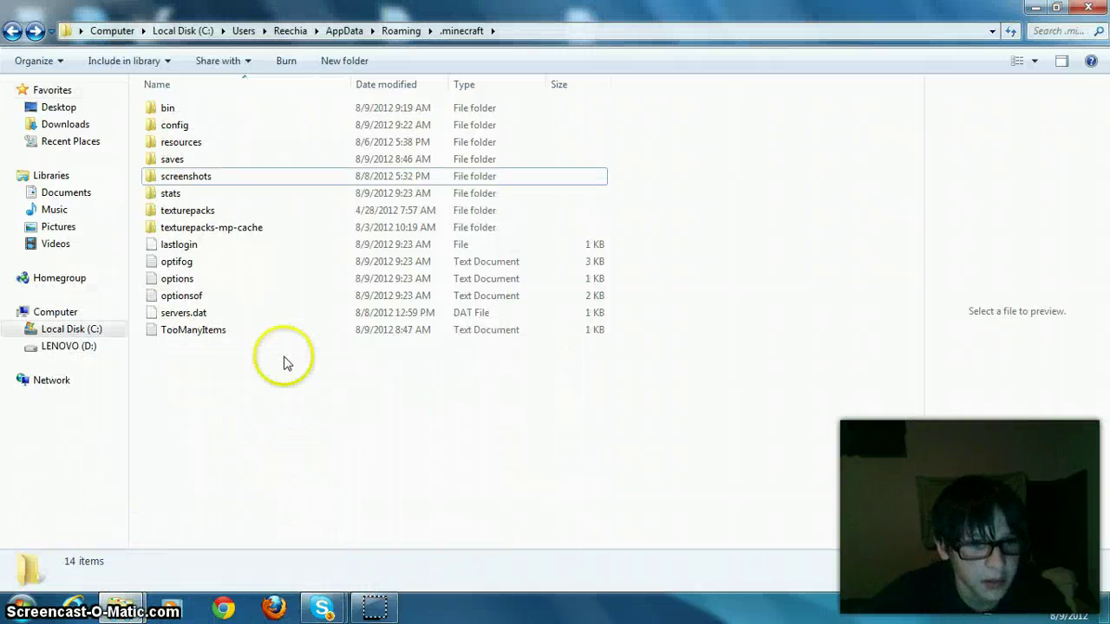
Open the minecraft archive in the bin folder with WinRAR and move its window clear of the file list
double_click(173, 106)
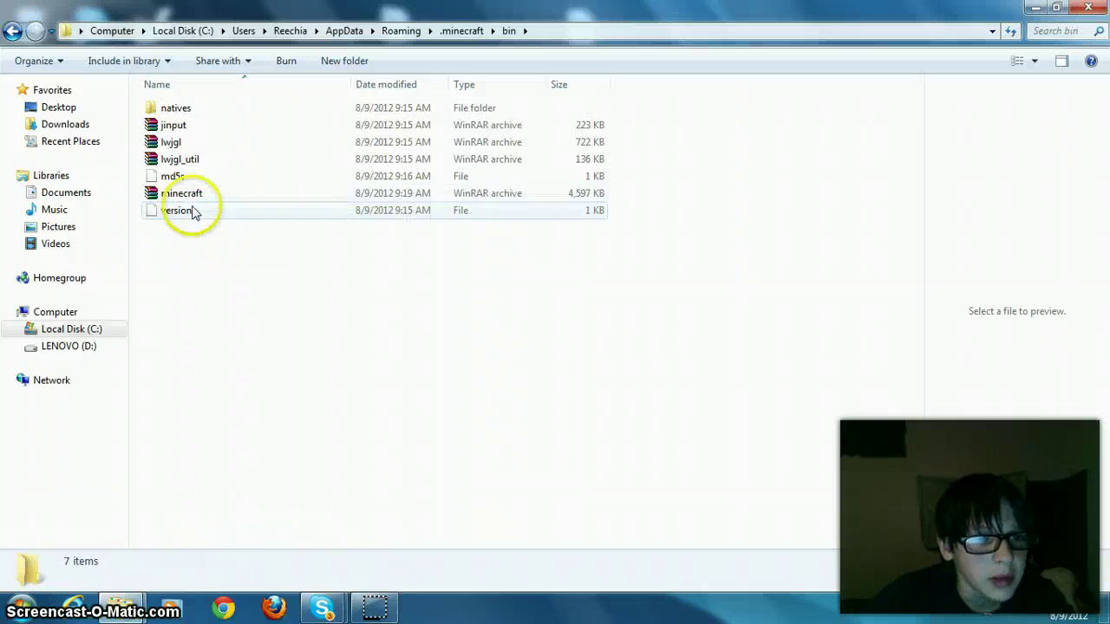
right_click(189, 195)
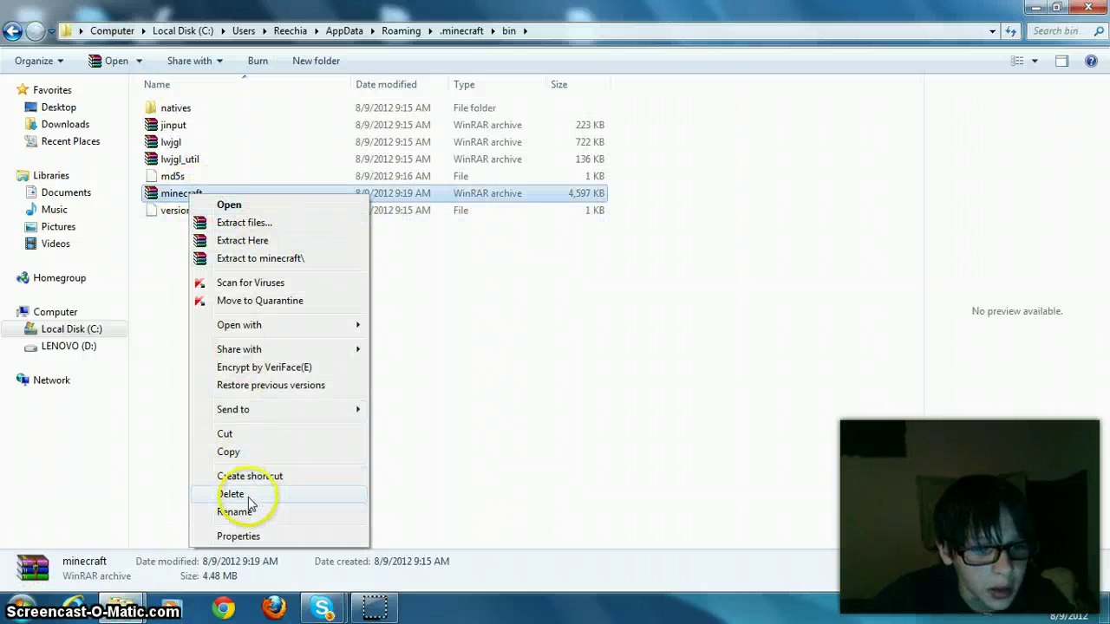
key("Escape")
right_click(179, 201)
right_click(176, 198)
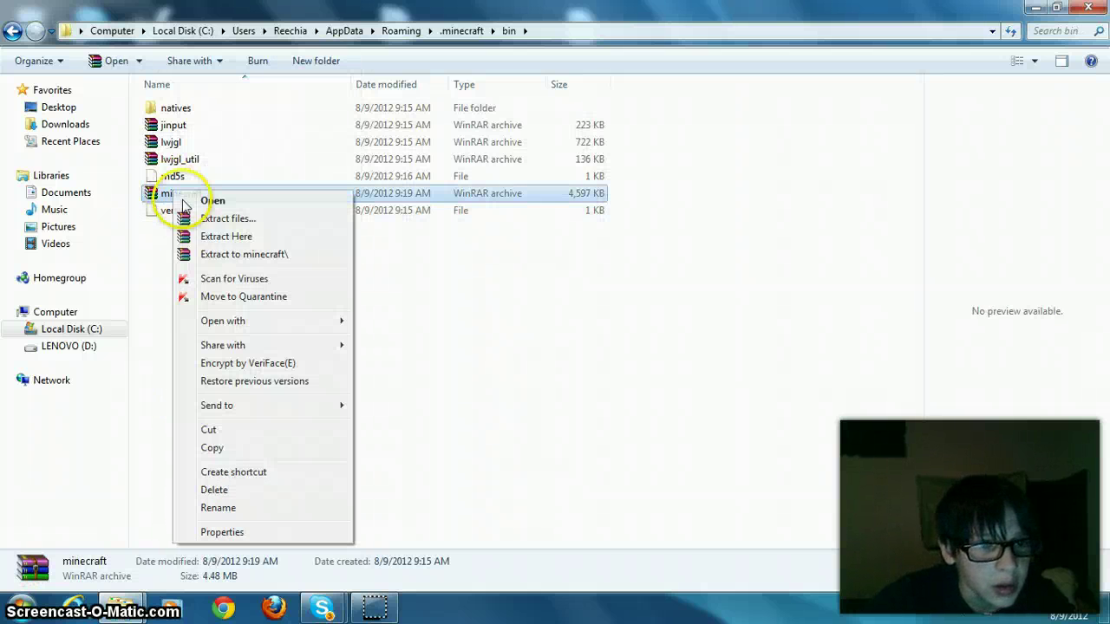
mouse_move(339, 319)
left_click(377, 348)
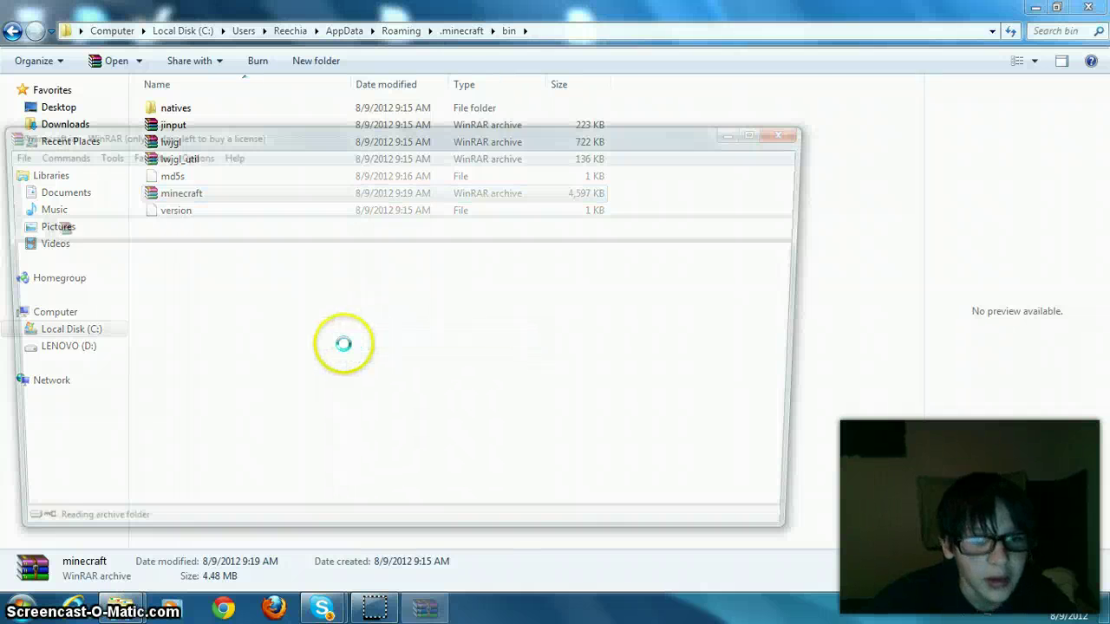
right_click(584, 364)
left_click(587, 431)
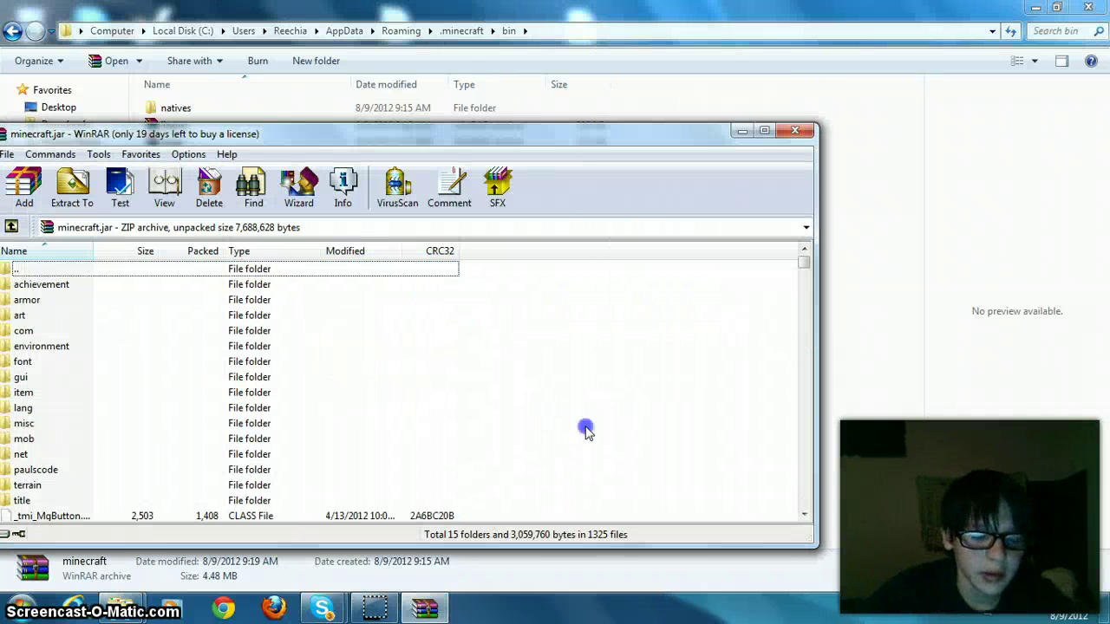
left_click_drag(173, 143, 384, 210)
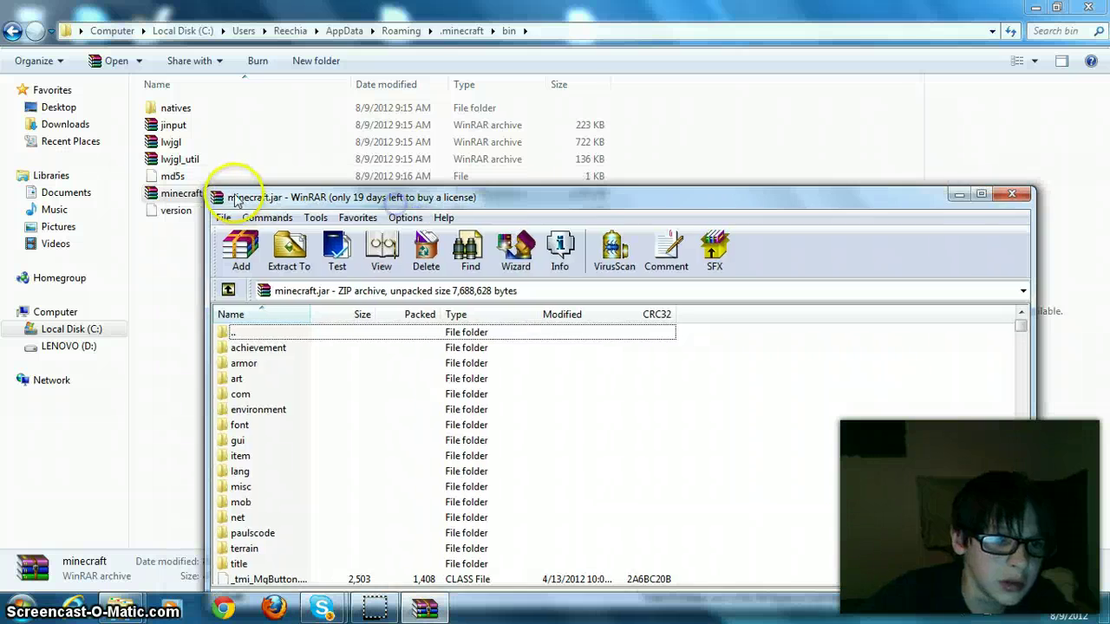
right_click(195, 195)
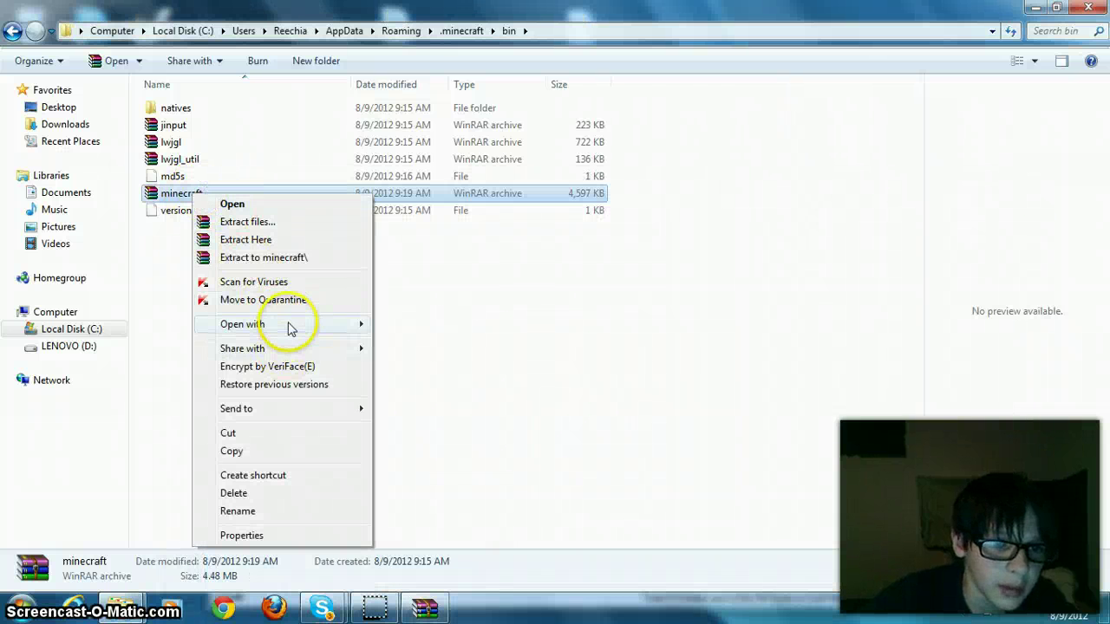
mouse_move(290, 326)
left_click(451, 342)
right_click(599, 442)
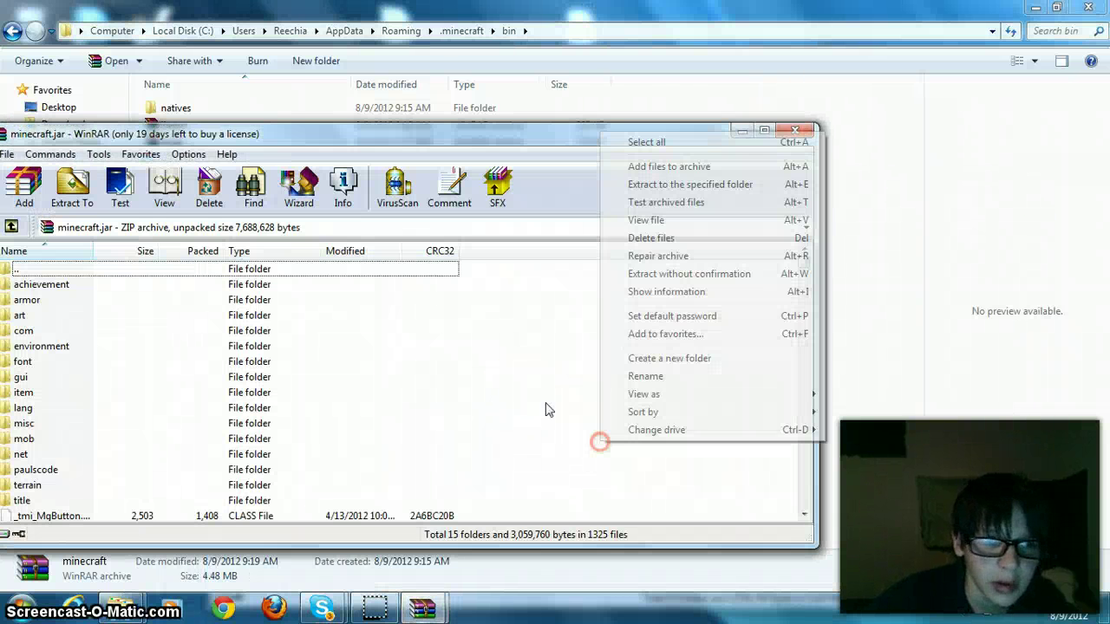
double_click(163, 270)
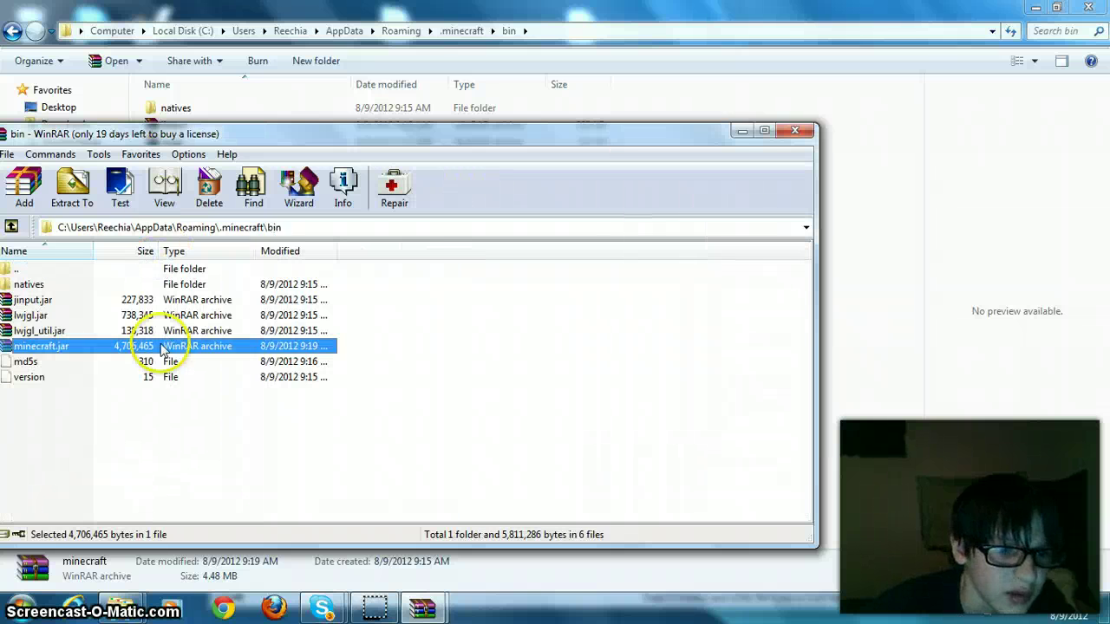
double_click(56, 269)
right_click(59, 272)
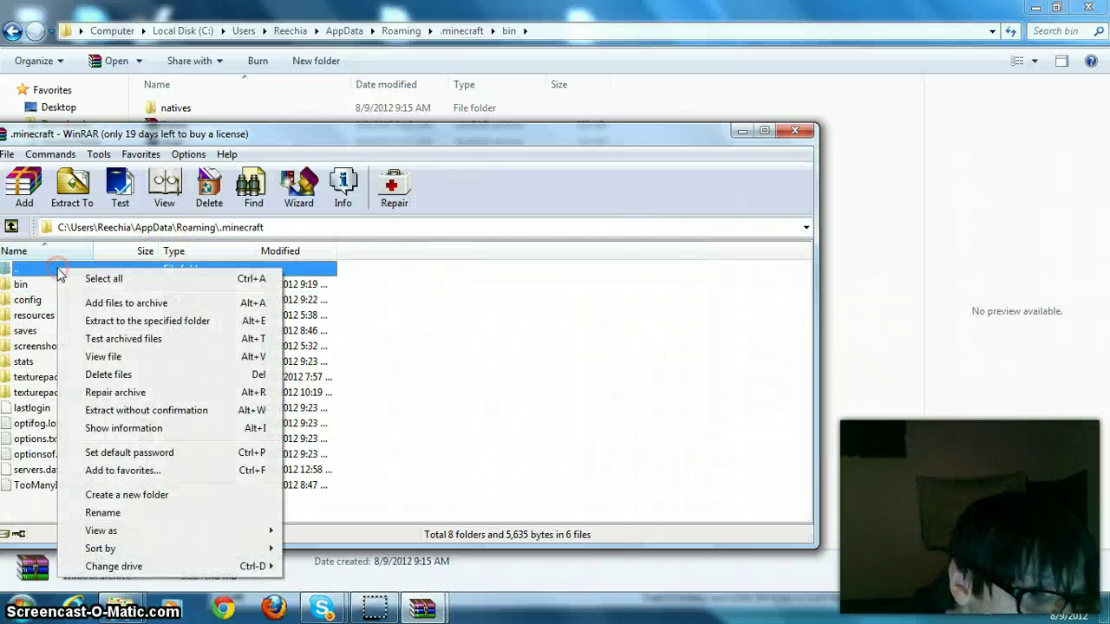
left_click(49, 264)
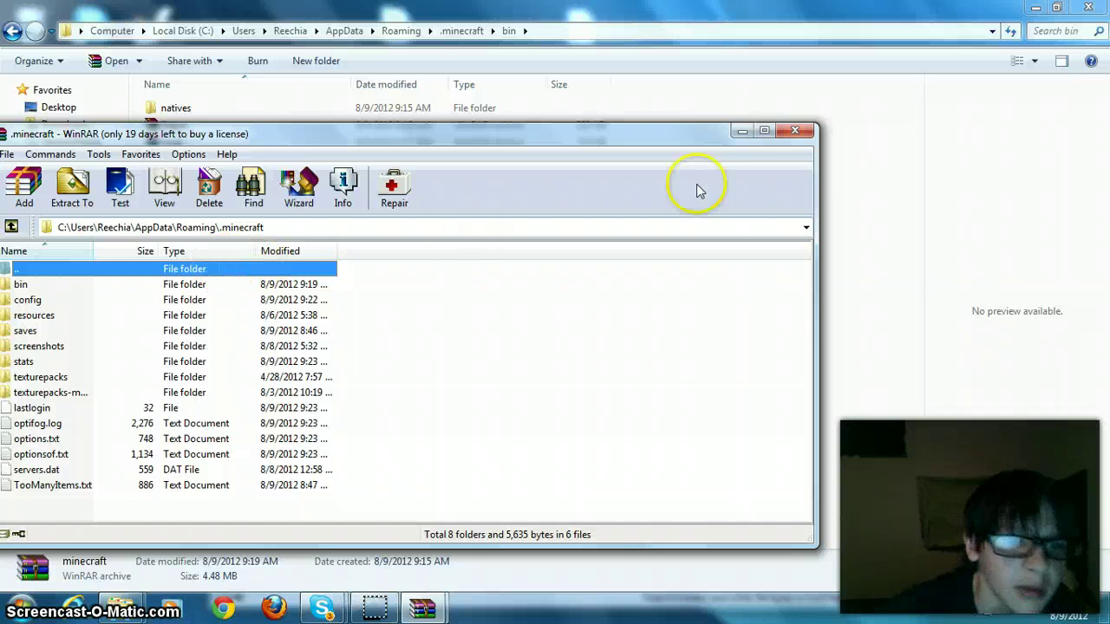
left_click(795, 132)
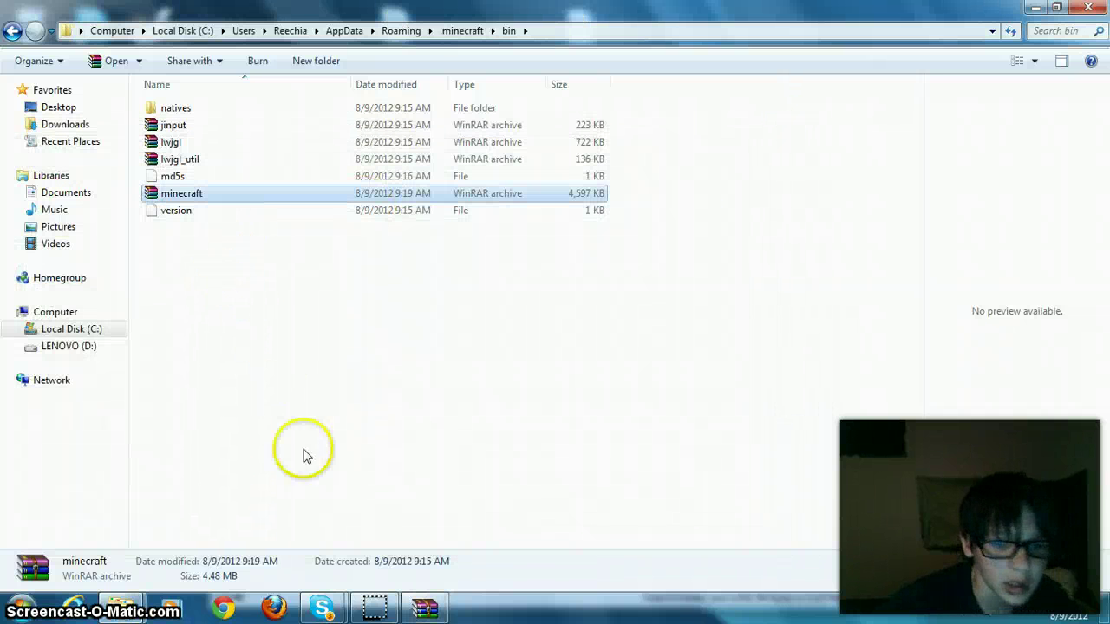
Bring the open minecraft.jar archive window back to the front and scroll its contents to the _tmi_ class files
left_click(434, 611)
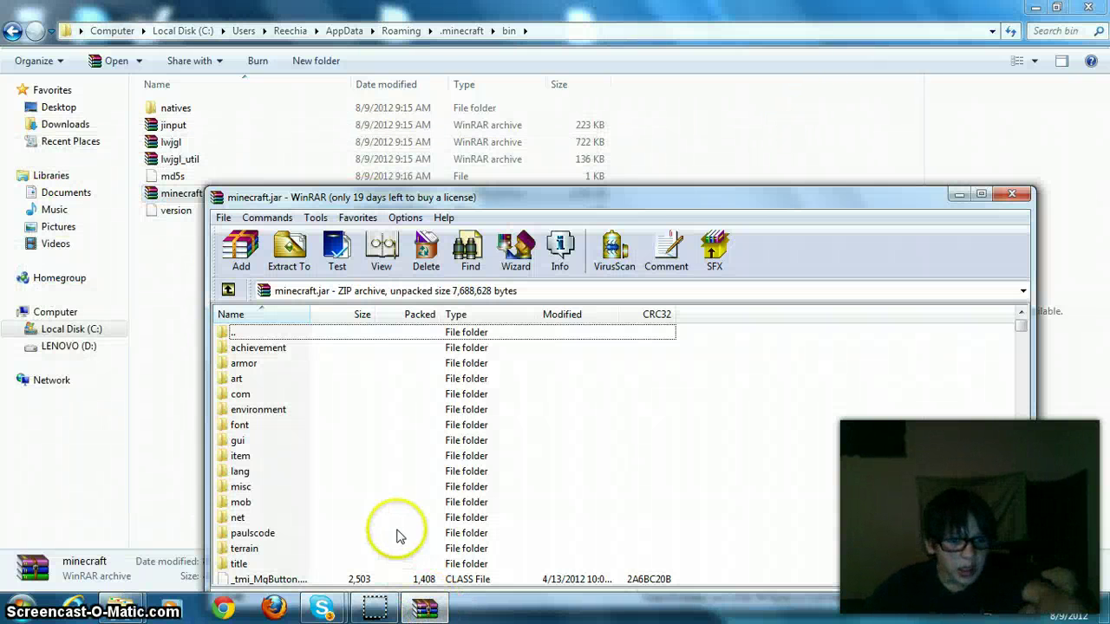
left_click_drag(527, 201, 518, 128)
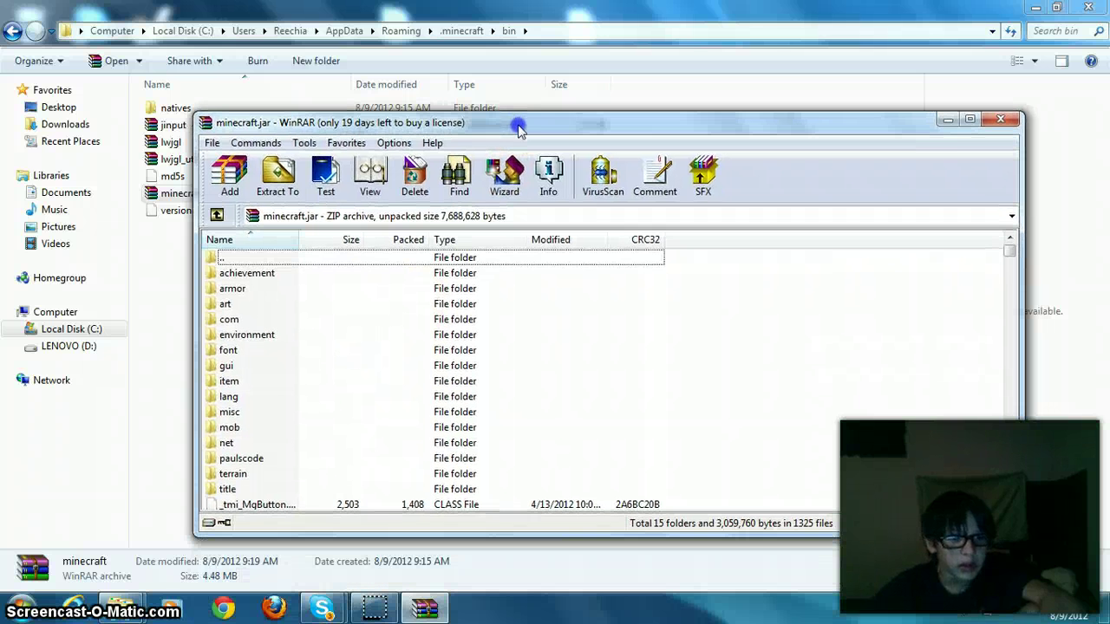
right_click(766, 356)
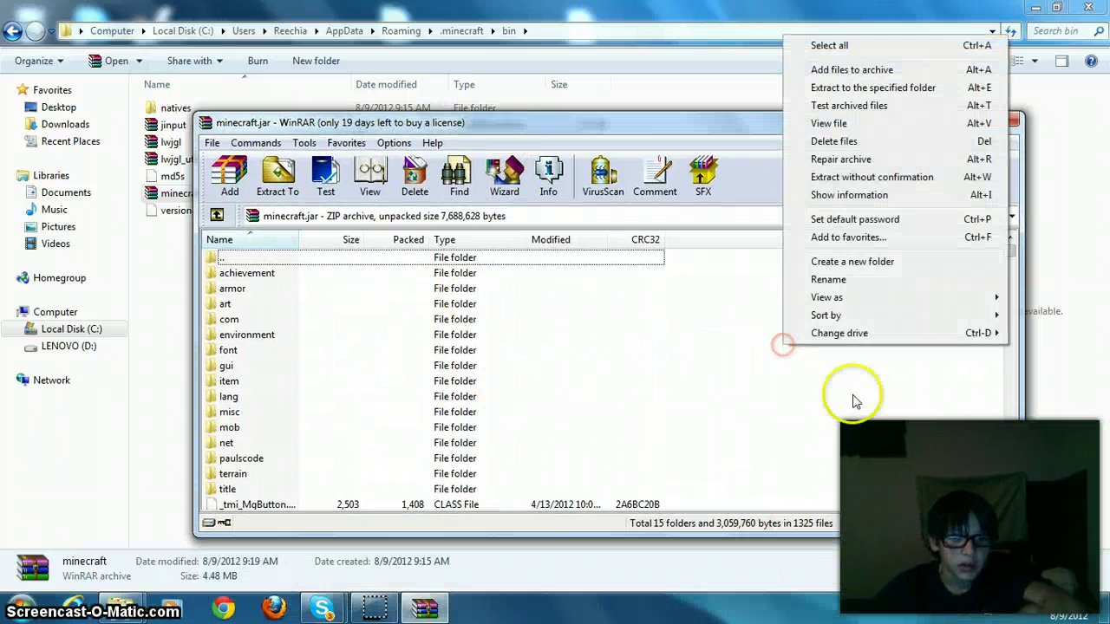
left_click(859, 412)
scroll(849, 418, "down", 2)
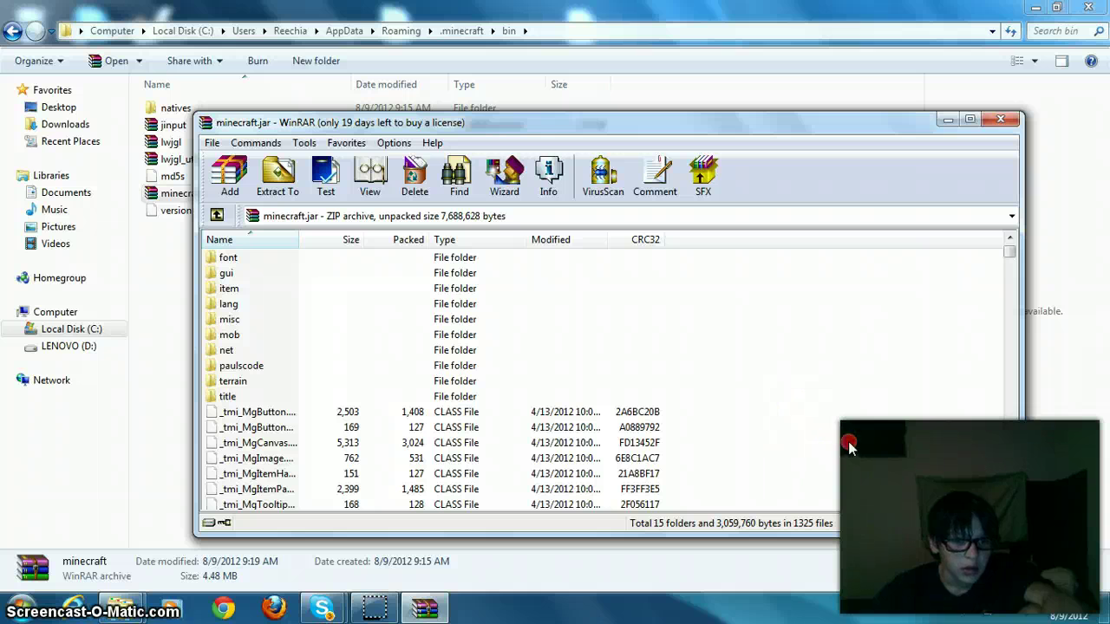
right_click(854, 422)
left_click(842, 364)
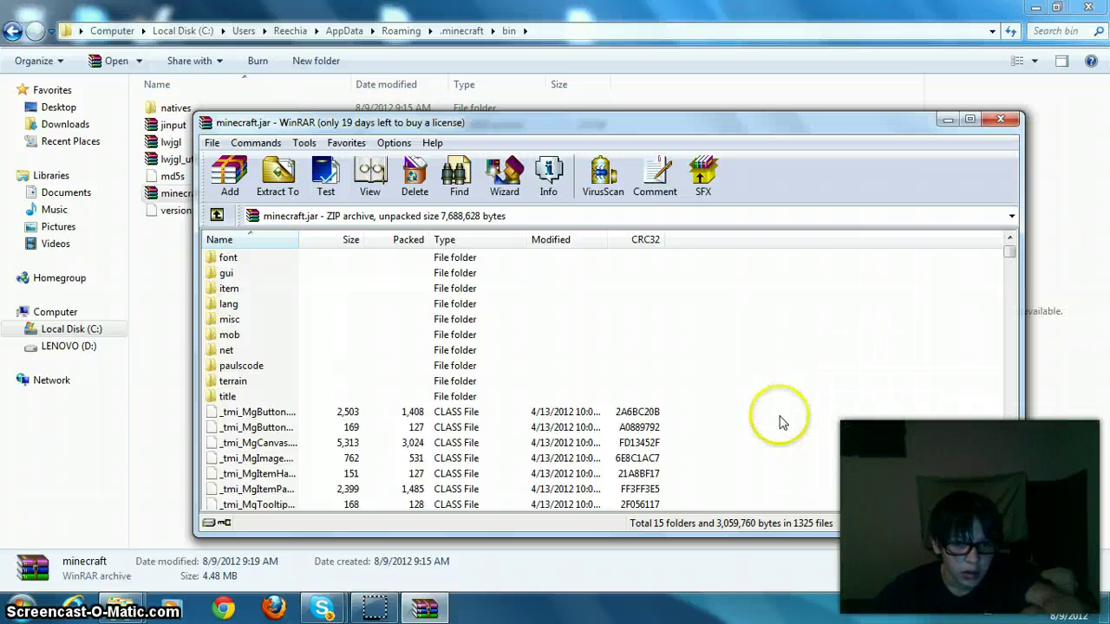
Delete the nine class files whose names start with _tmi_ from the minecraft.jar archive
left_click_drag(707, 412, 588, 516)
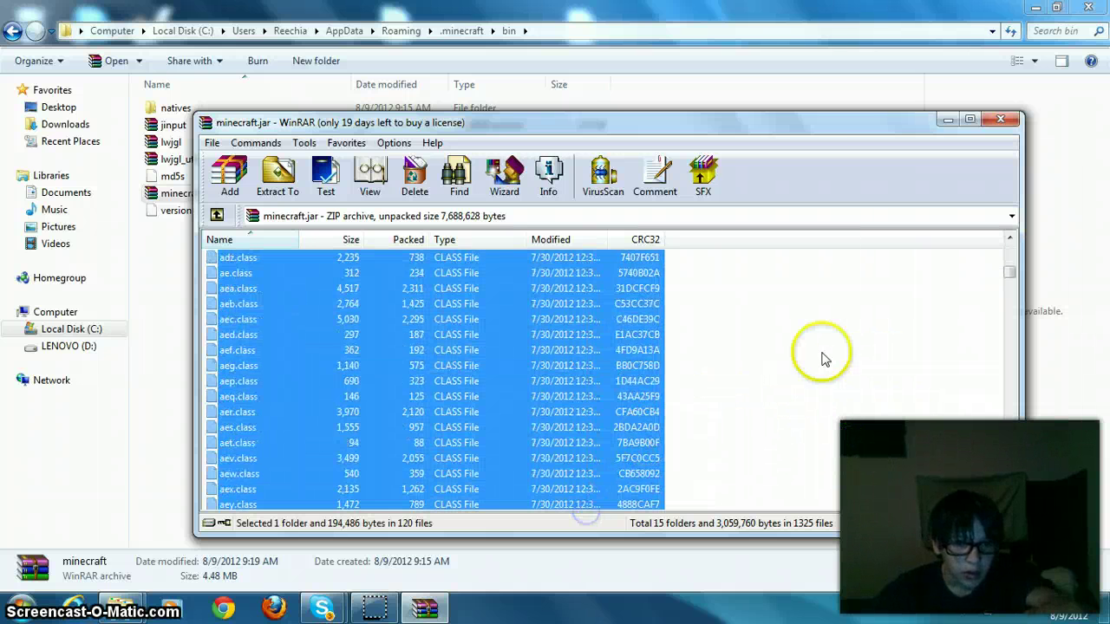
left_click(823, 360)
scroll(828, 347, "up", 20)
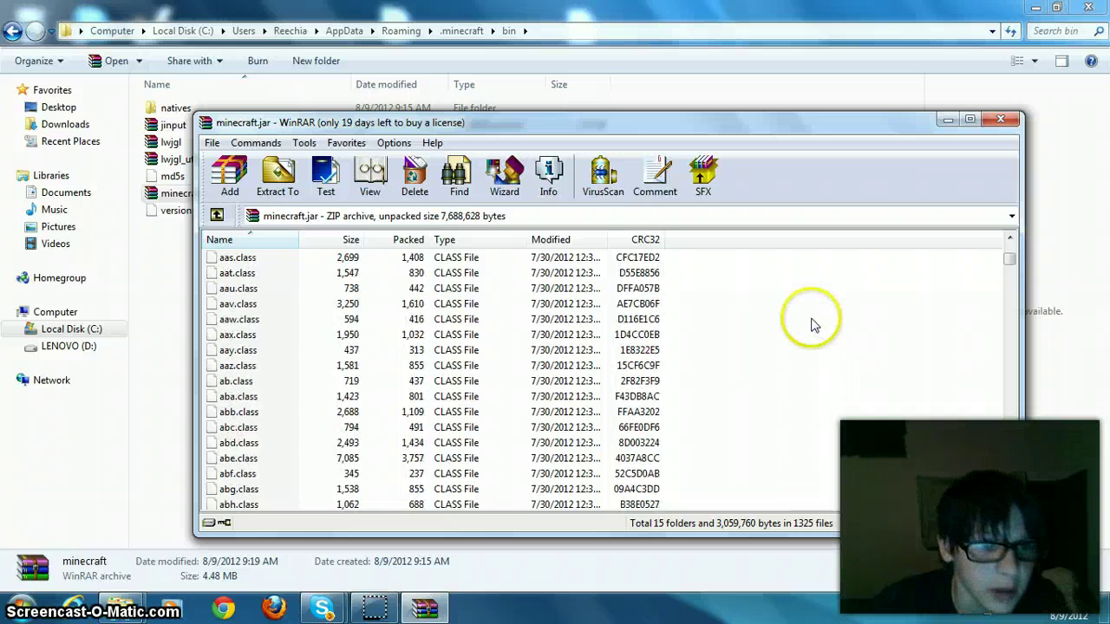
scroll(811, 321, "up", 15)
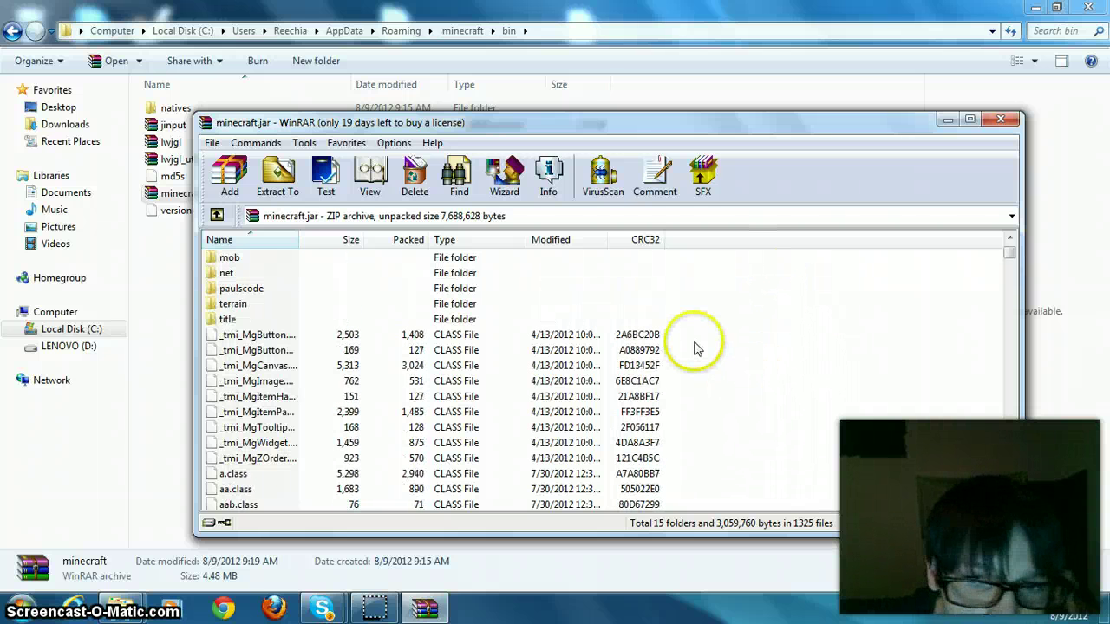
left_click_drag(691, 334, 618, 466)
right_click(584, 427)
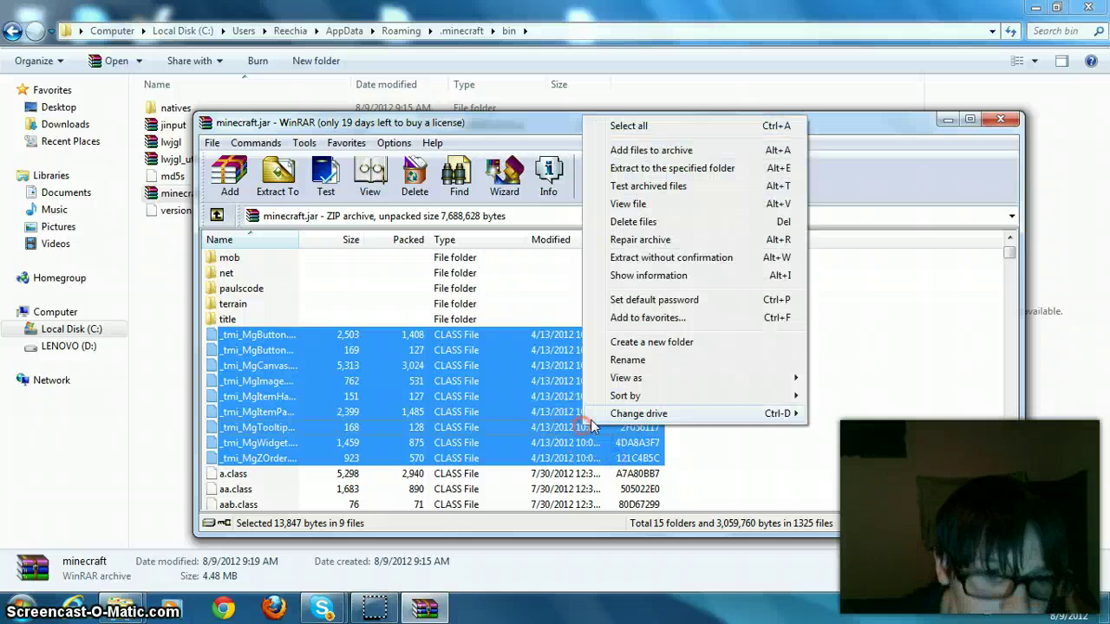
left_click(632, 222)
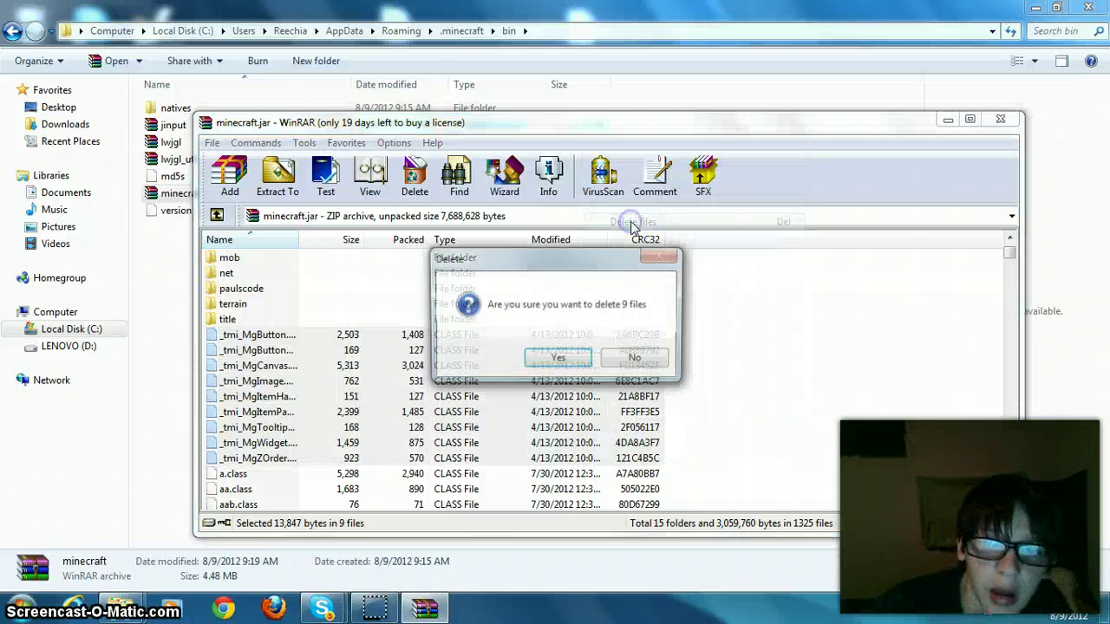
left_click(578, 364)
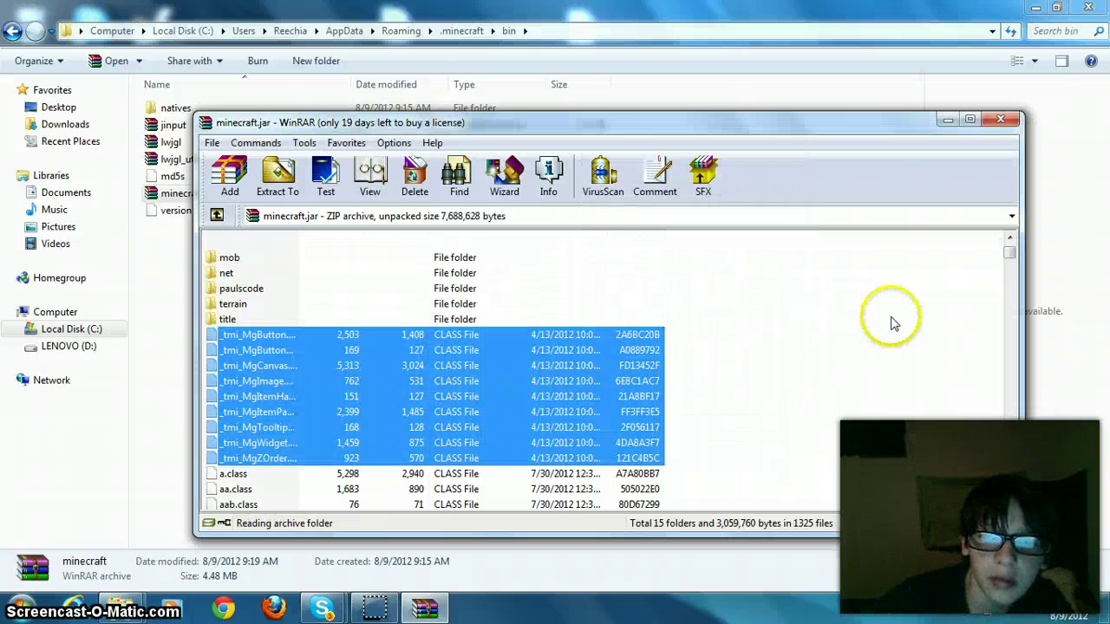
Clear the open windows to show the desktop and switch to the Chrome browser
left_click(948, 118)
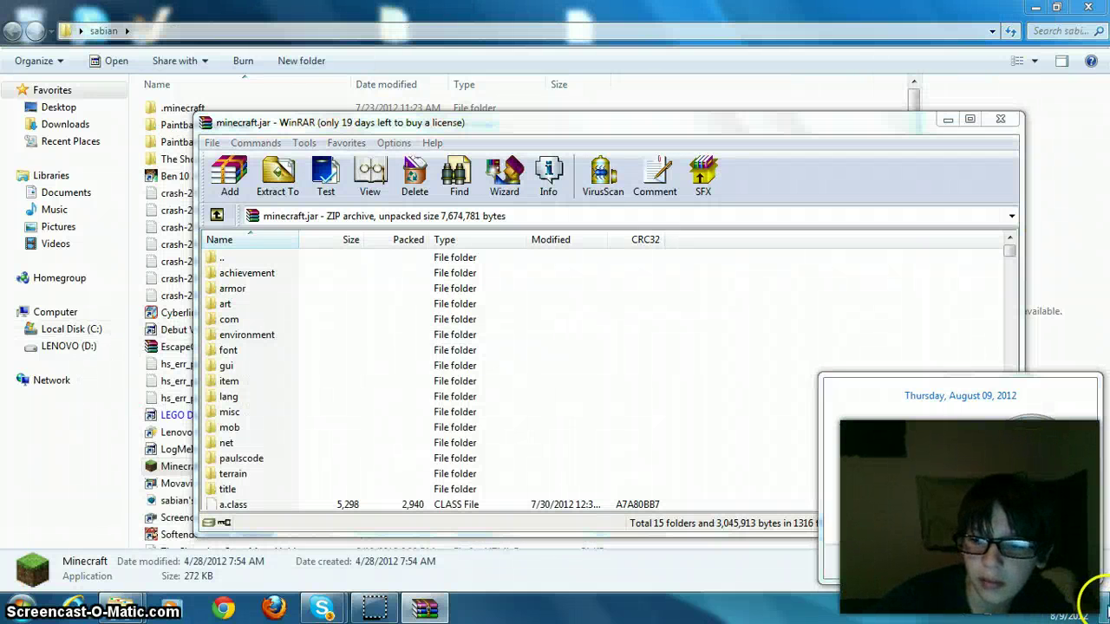
left_click(1104, 614)
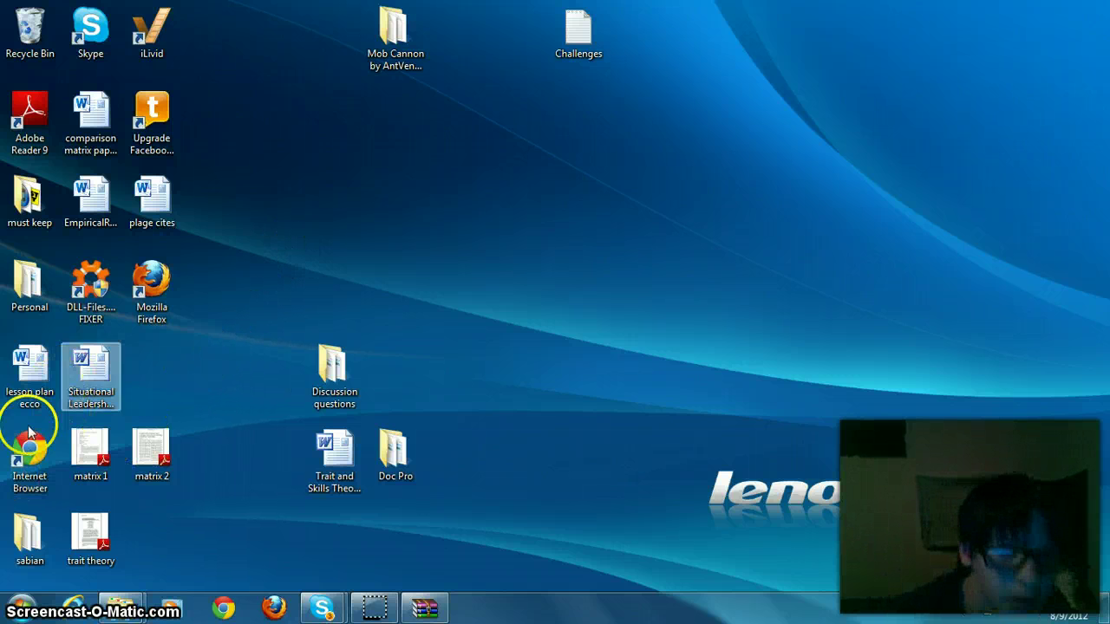
right_click(691, 463)
left_click(670, 461)
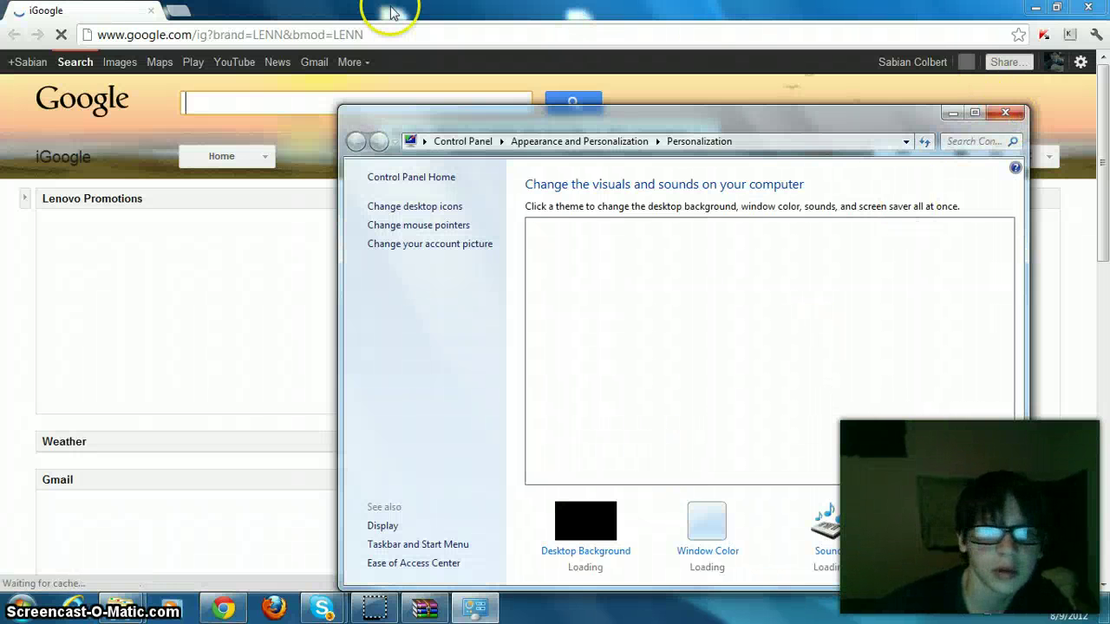
Search the web for "too many items minecraft" from the address bar
left_click(382, 35)
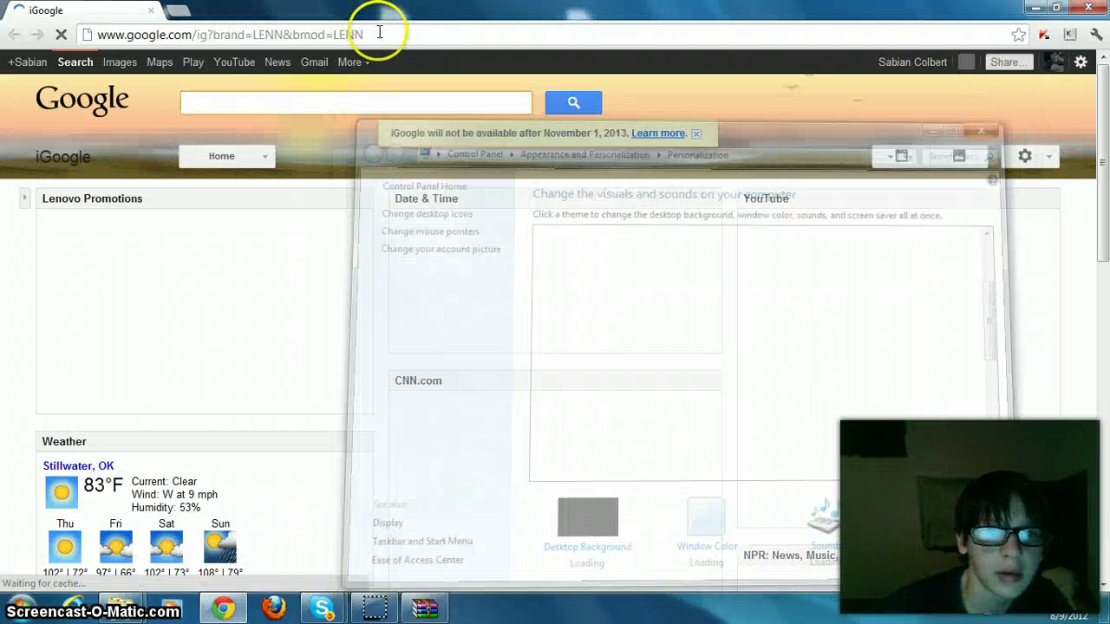
right_click(383, 37)
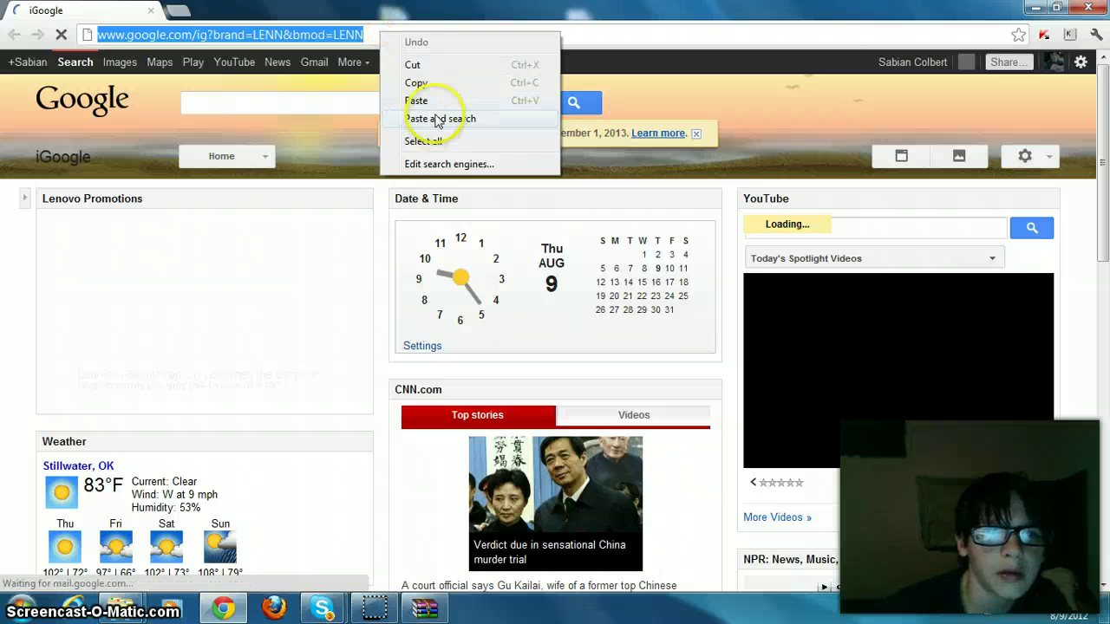
left_click(375, 31)
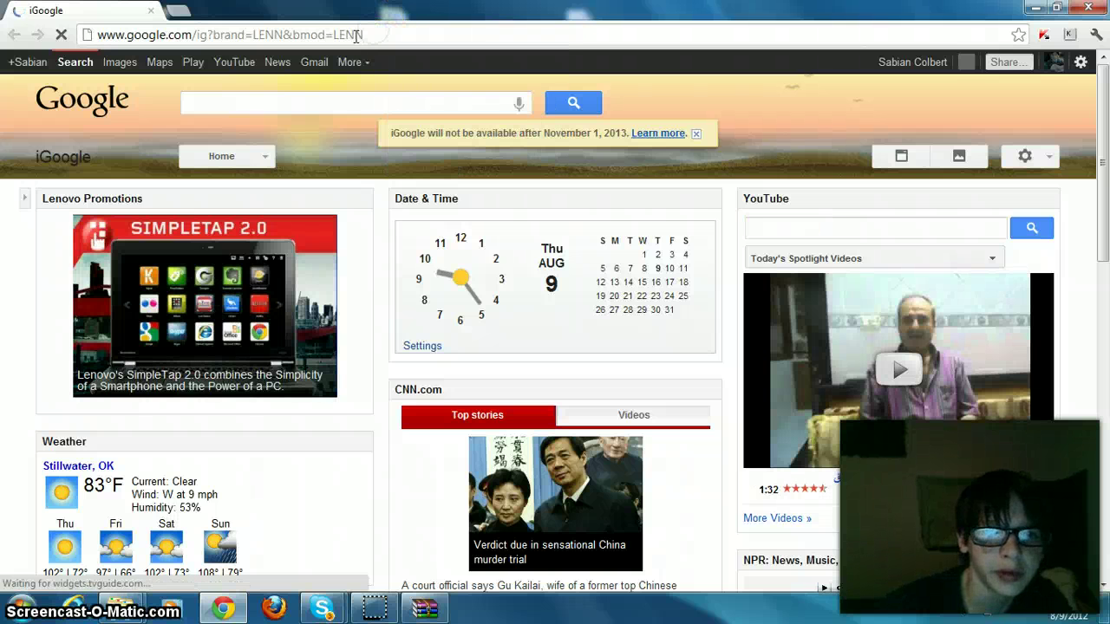
triple_click(358, 34)
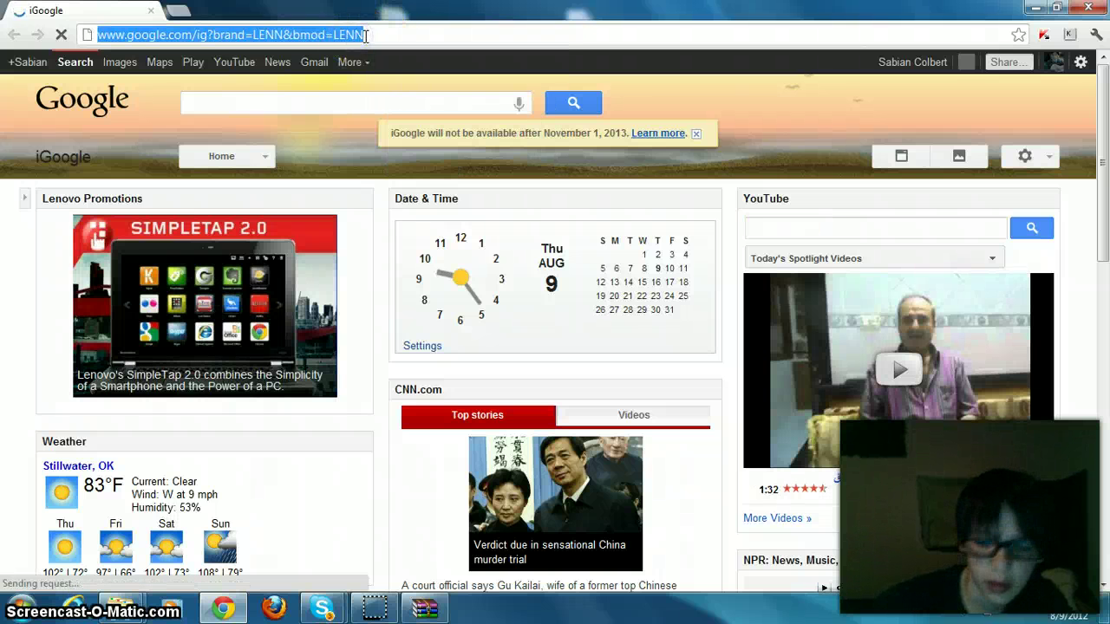
key("BackSpace")
type("too man")
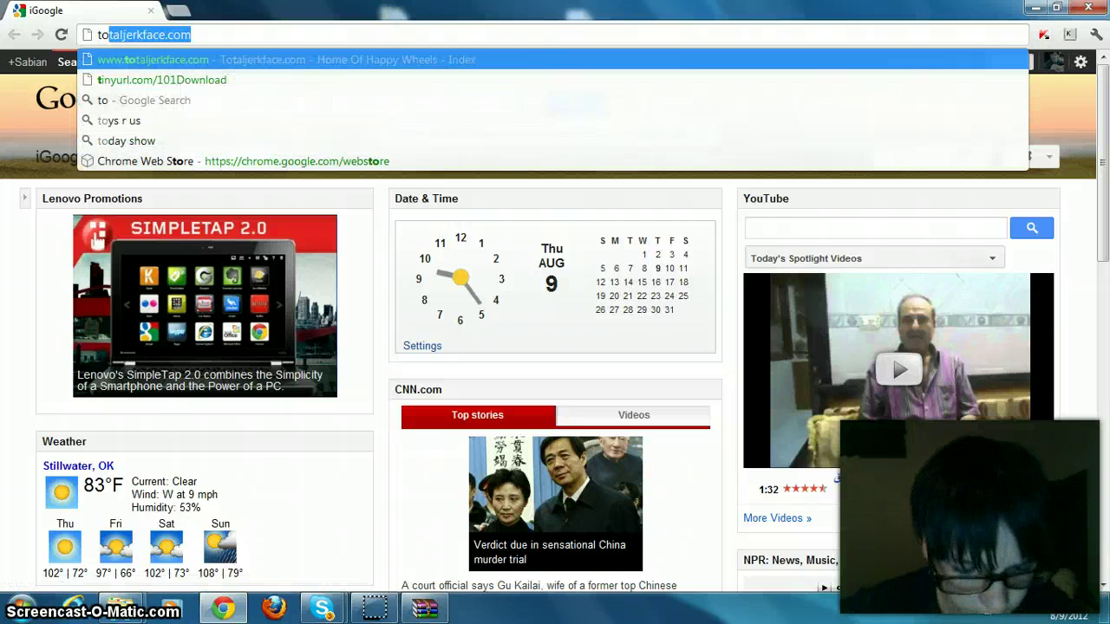
type("y ite")
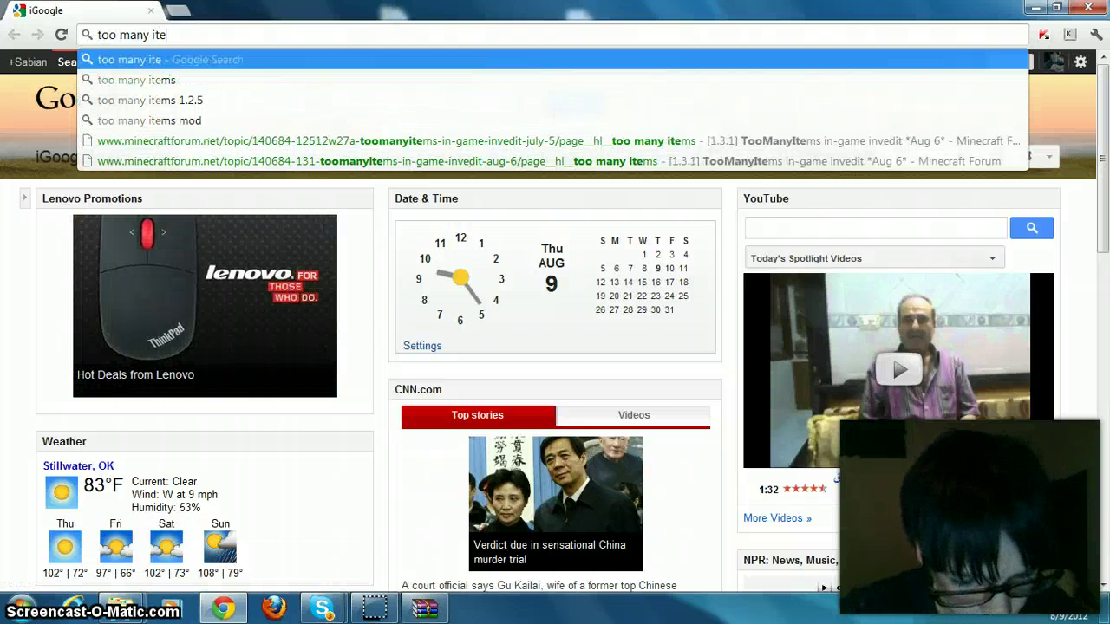
type("ms minecraft")
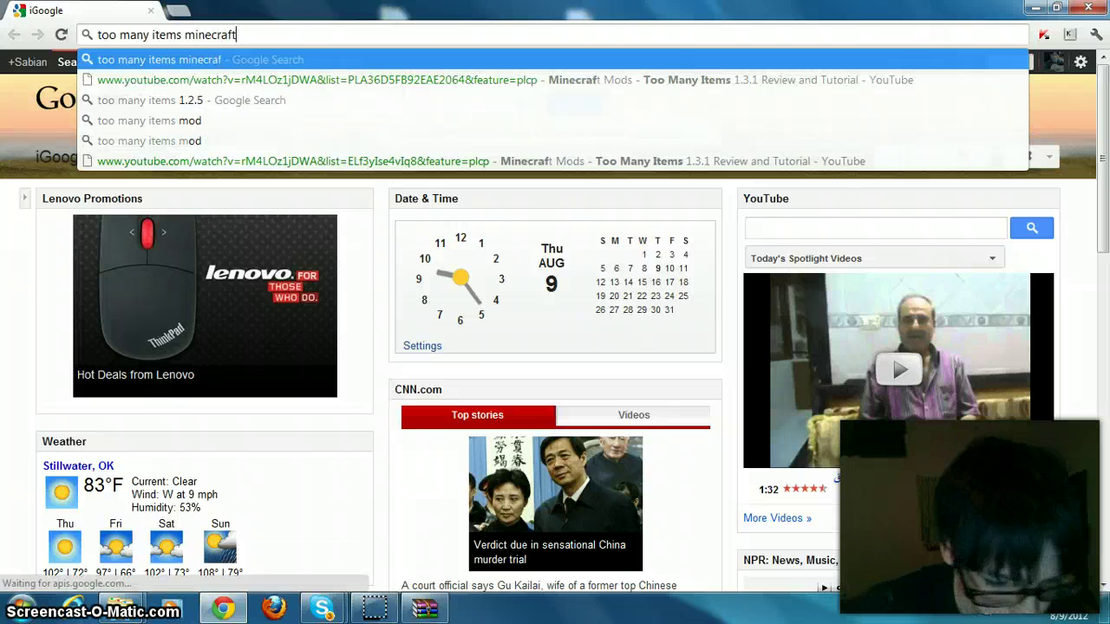
key("Return")
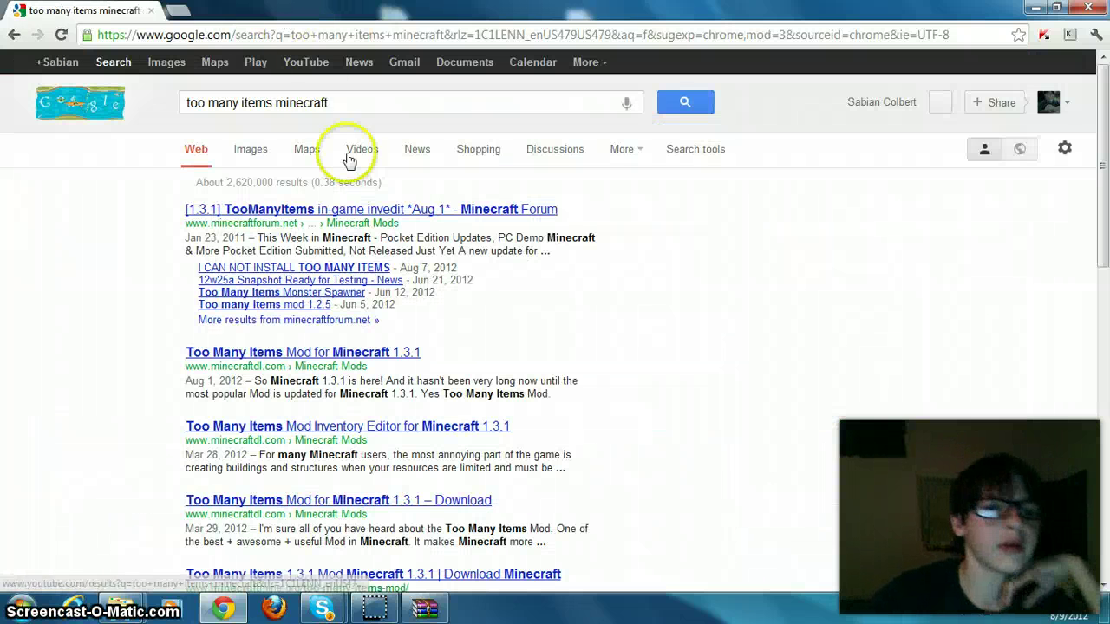
right_click(731, 388)
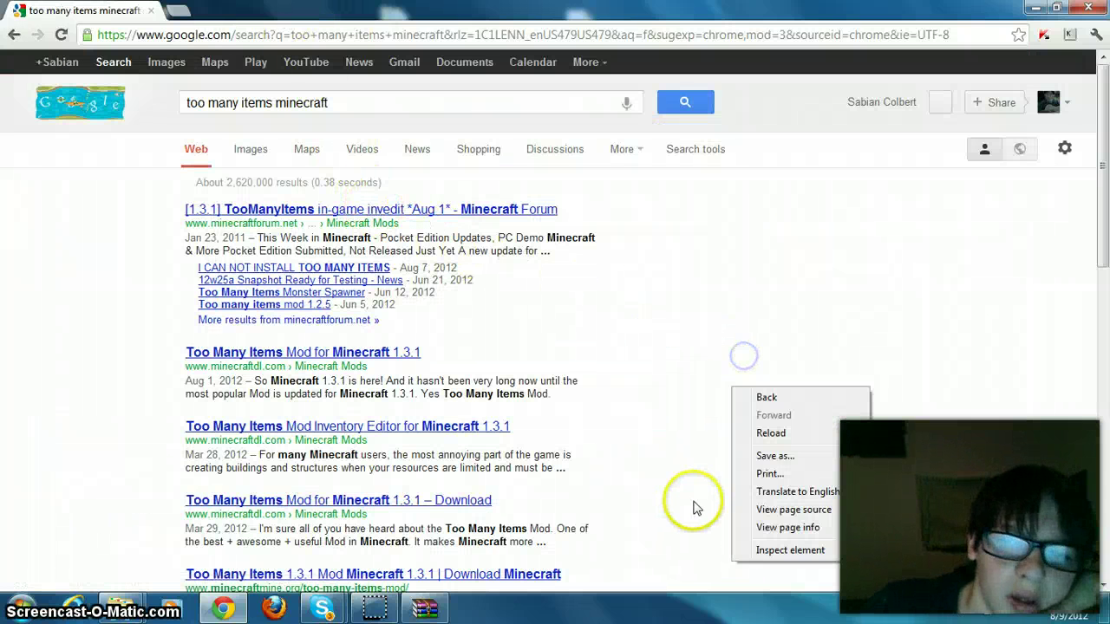
Open the minecraftdl.com result "Too Many Items Mod for Minecraft 1.3.1", try its download link, and return to the search results
left_click(665, 448)
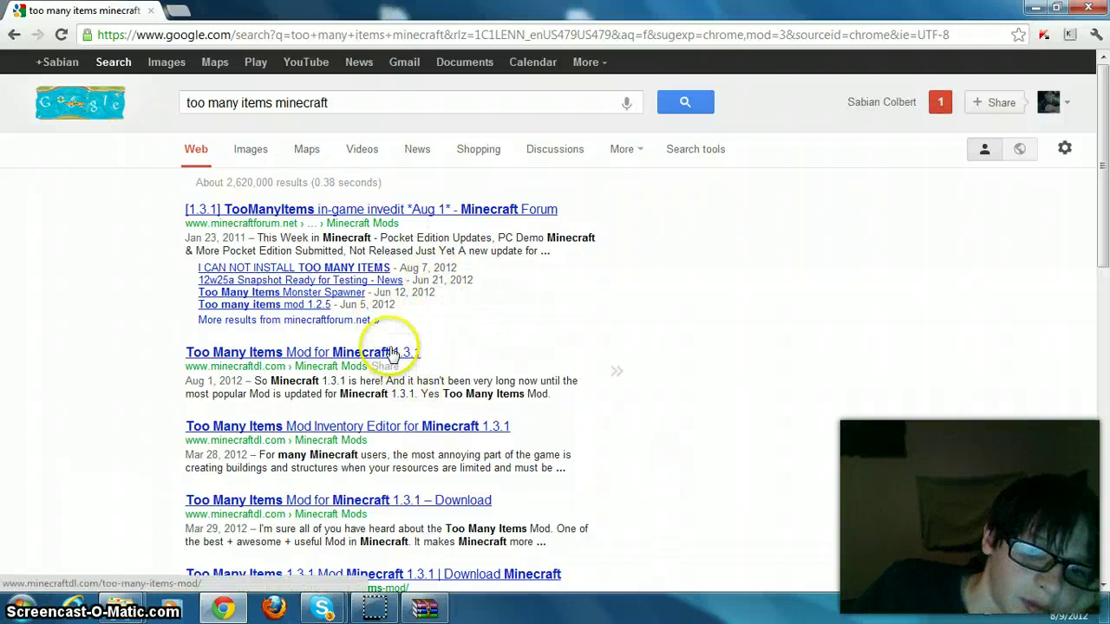
left_click(392, 354)
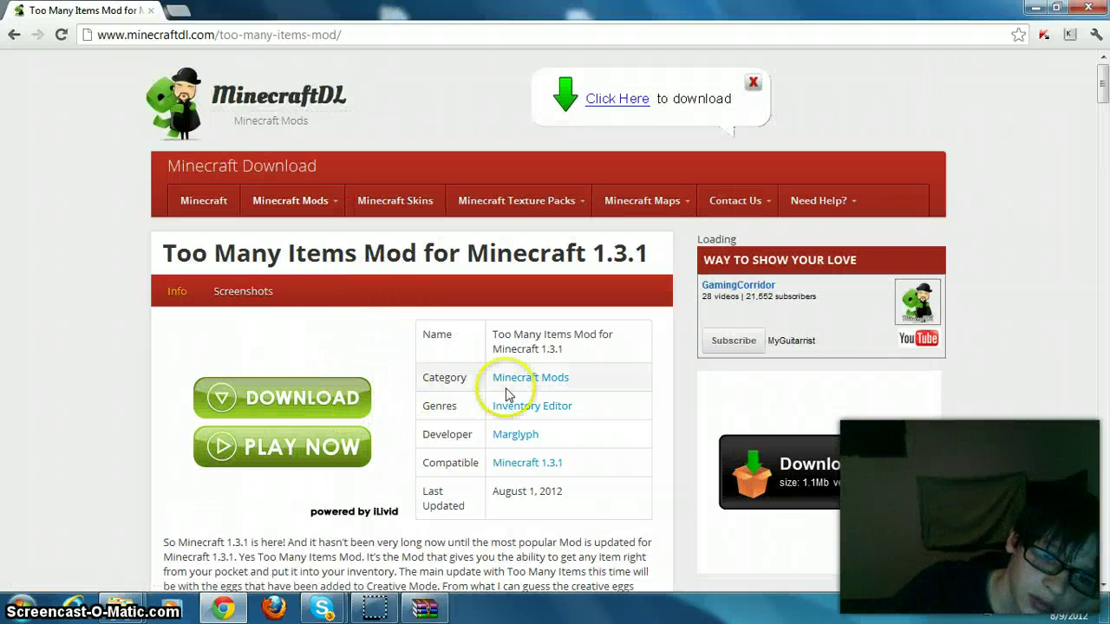
scroll(510, 391, "down", 1)
scroll(392, 419, "down", 3)
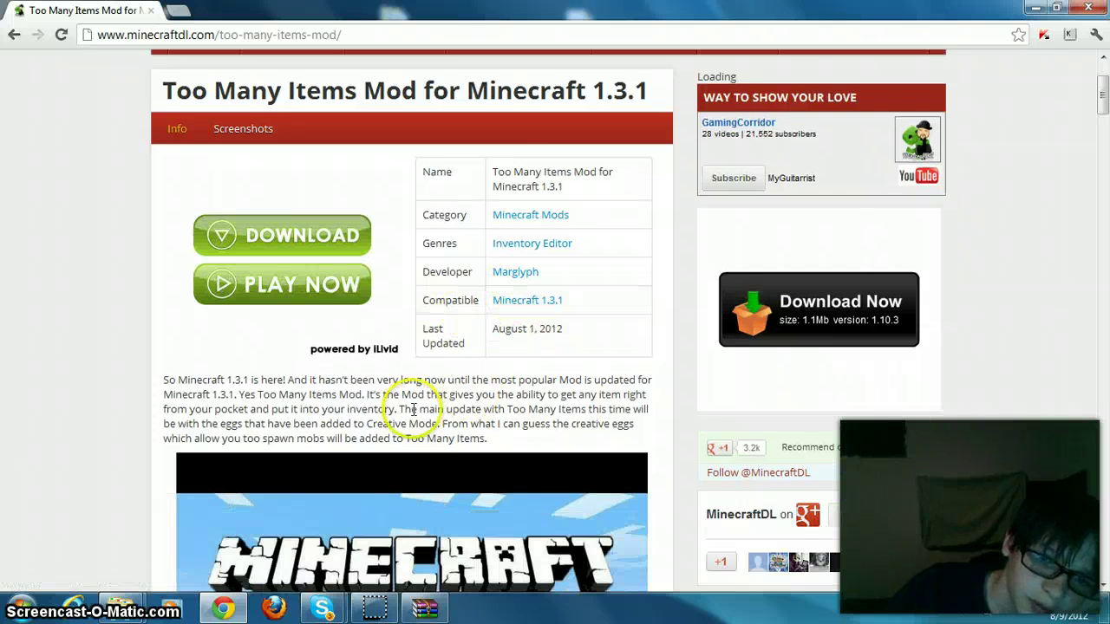
scroll(392, 419, "down", 5)
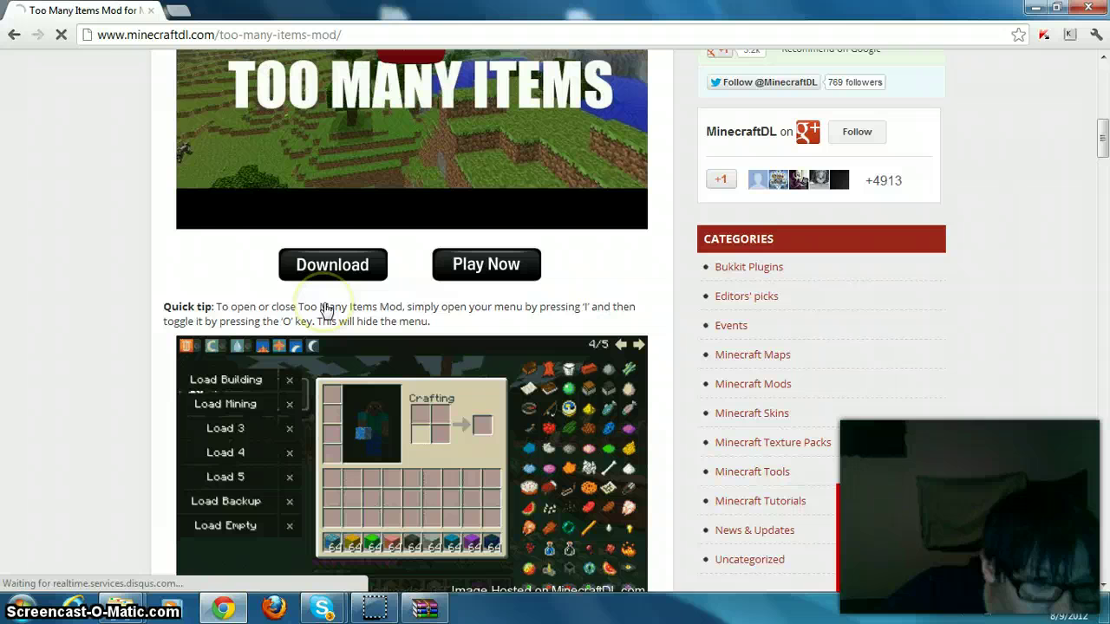
left_click(323, 269)
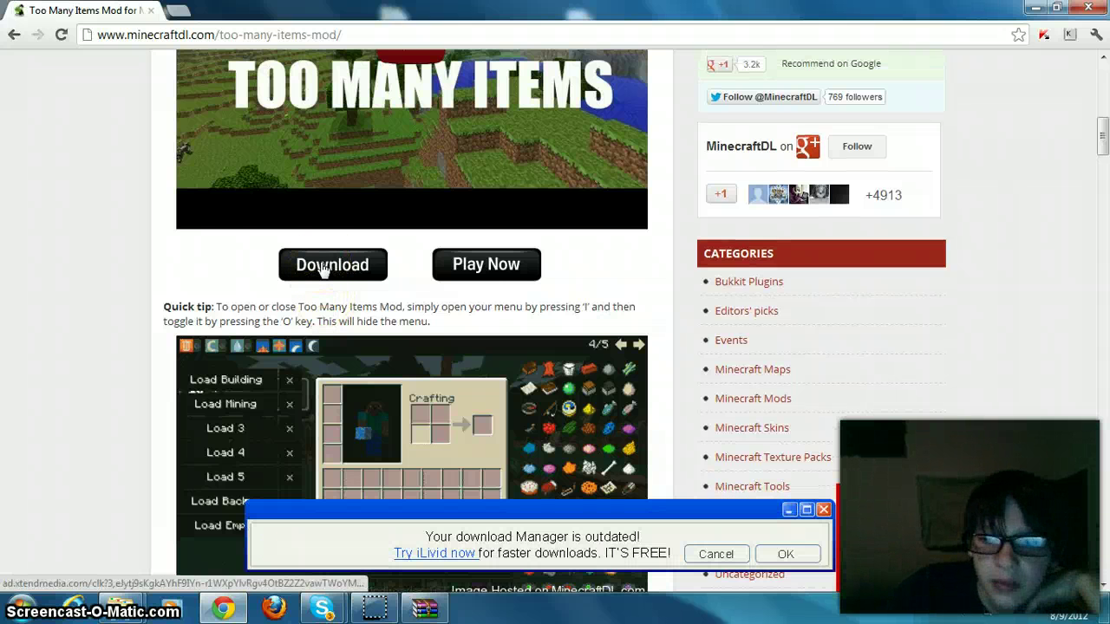
scroll(321, 264, "down", 5)
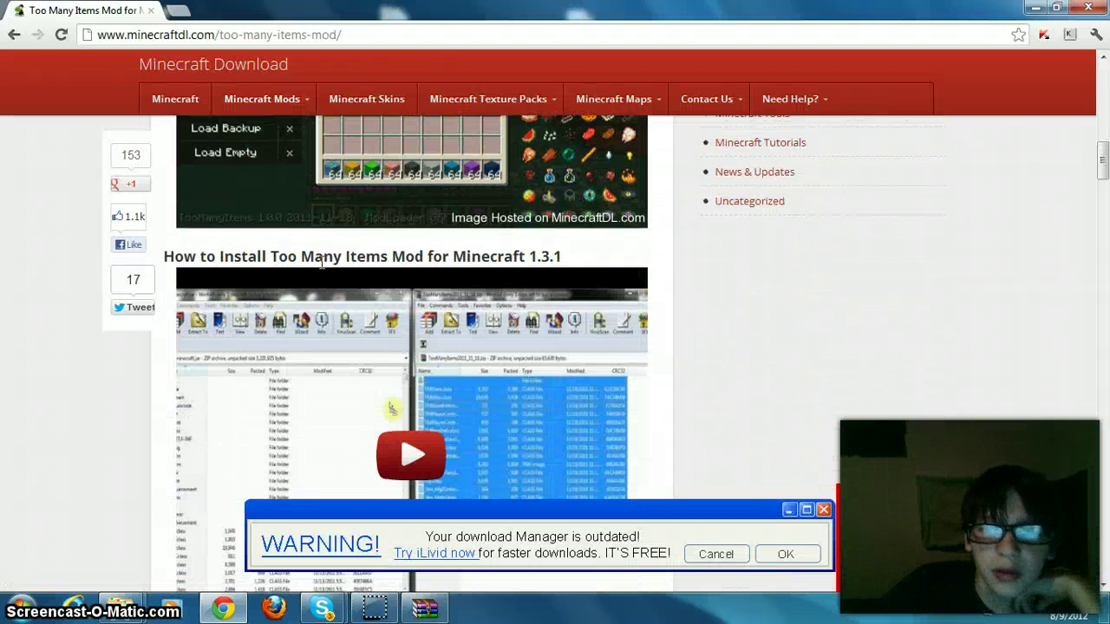
scroll(321, 264, "down", 4)
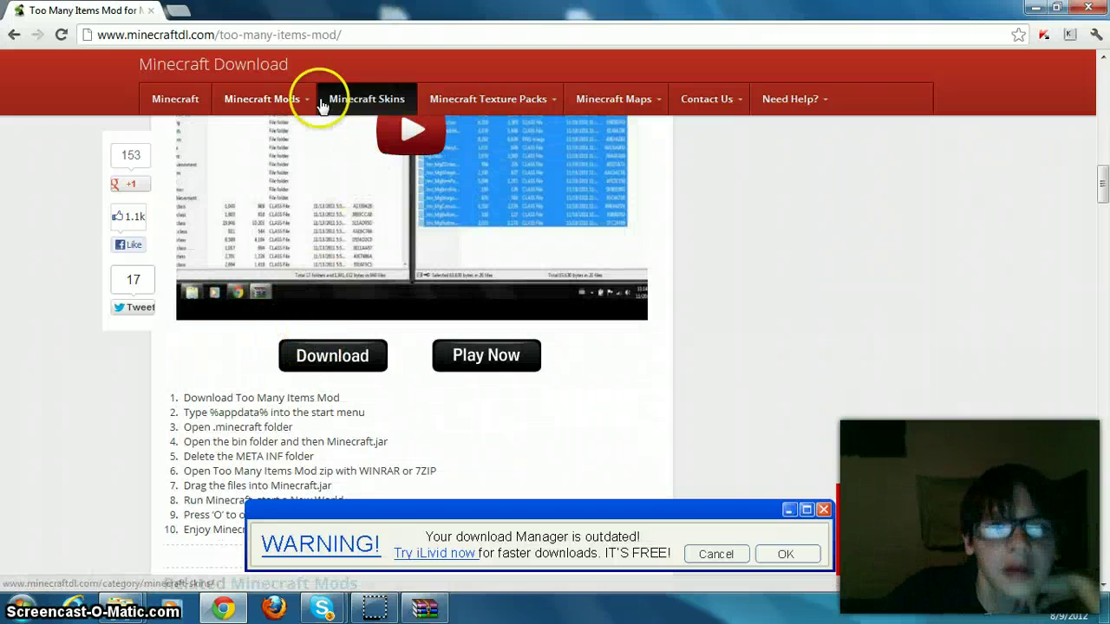
left_click(12, 33)
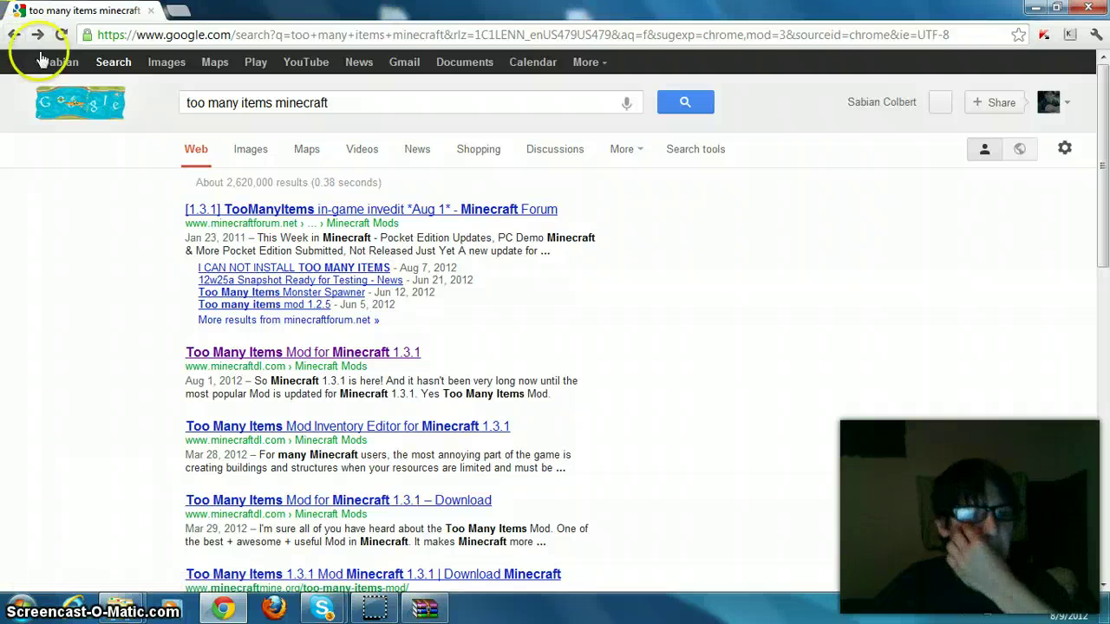
Open the Minecraft Forum topic "[1.3.1] TooManyItems in-game invedit" and find its Minecraft 1.3.1 download section
left_click(301, 211)
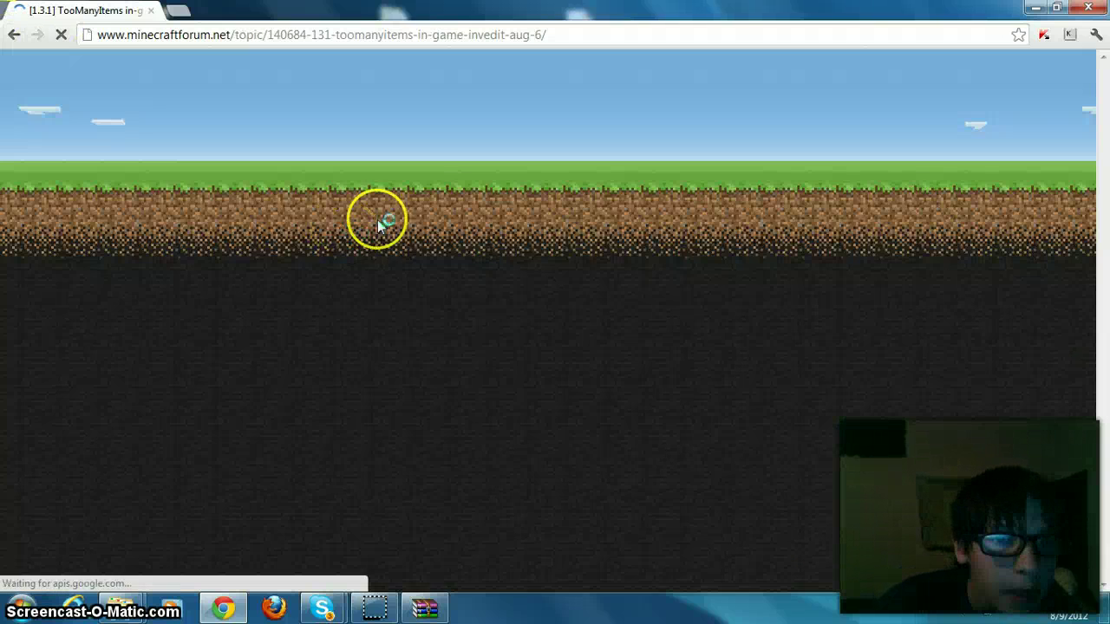
double_click(454, 9)
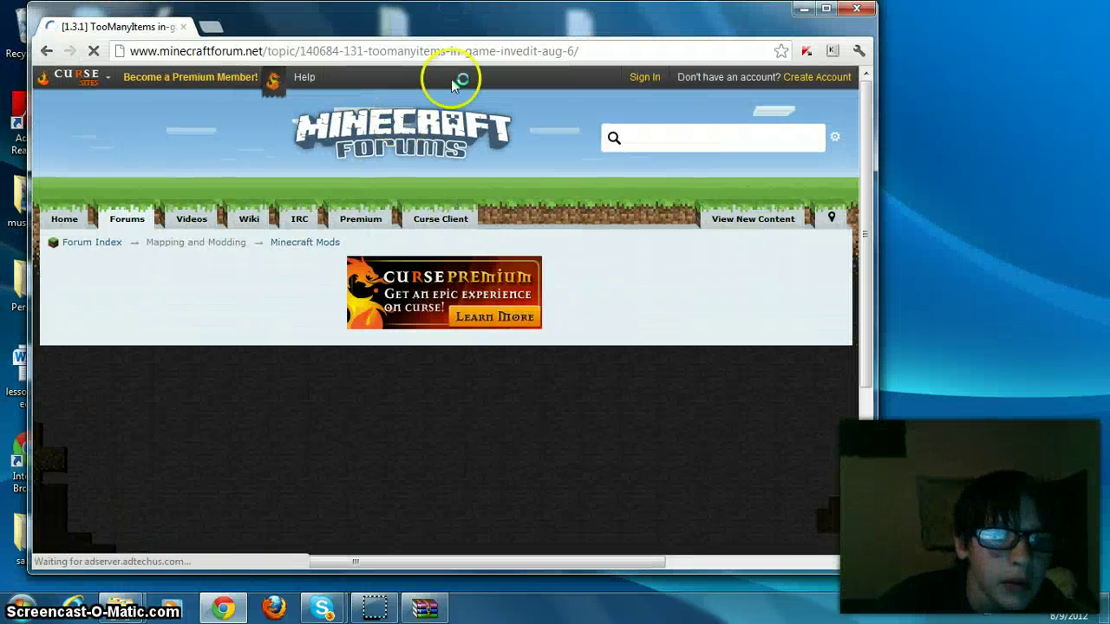
double_click(661, 23)
scroll(529, 266, "down", 4)
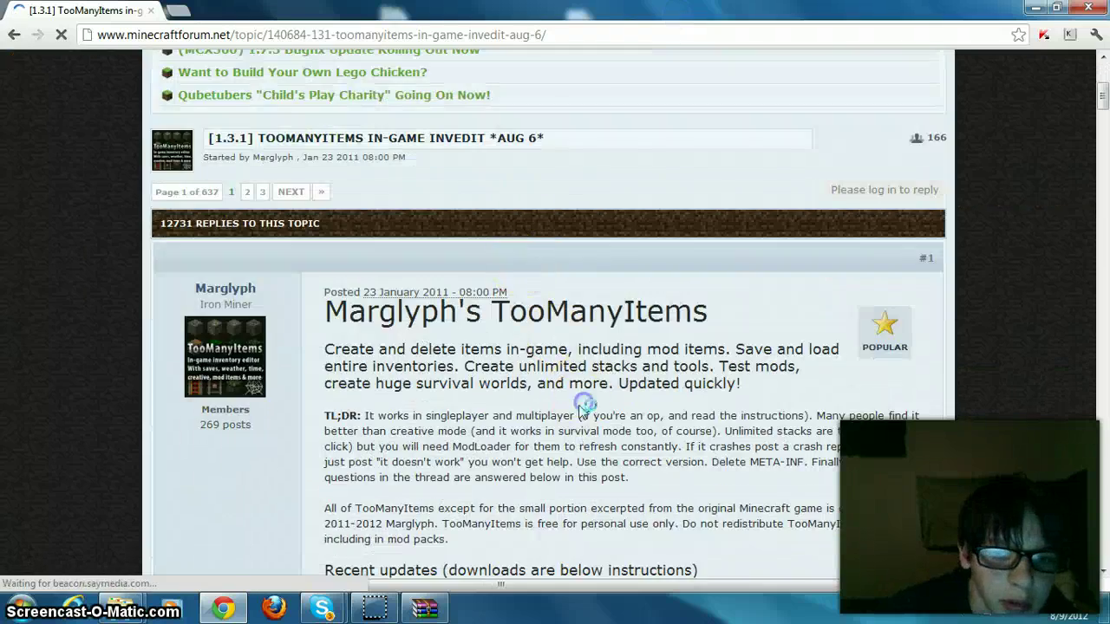
scroll(585, 391, "down", 15)
scroll(156, 334, "up", 5)
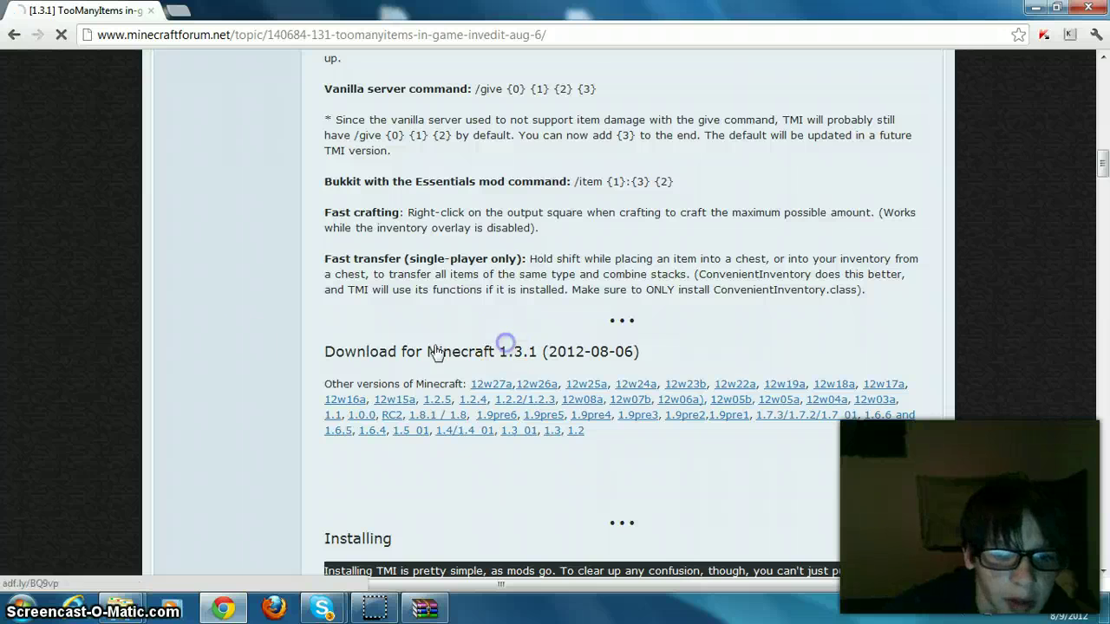
Download the TooManyItems zip for Minecraft 1.3.1 (2012-08-06), skipping the adf.ly advertisement
left_click_drag(508, 349, 213, 338)
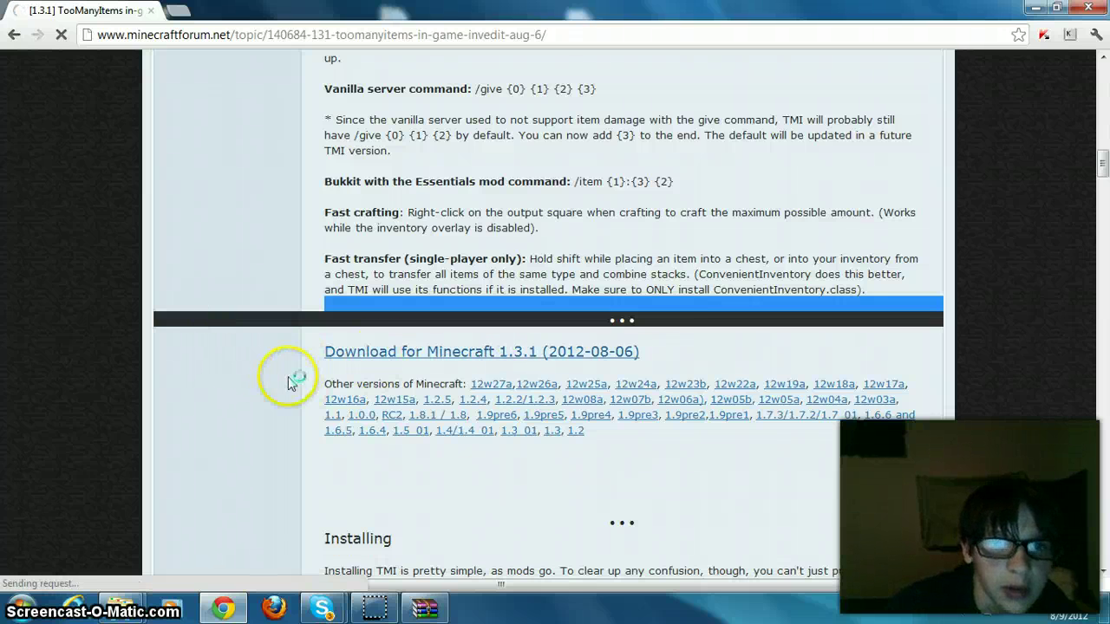
left_click(344, 359)
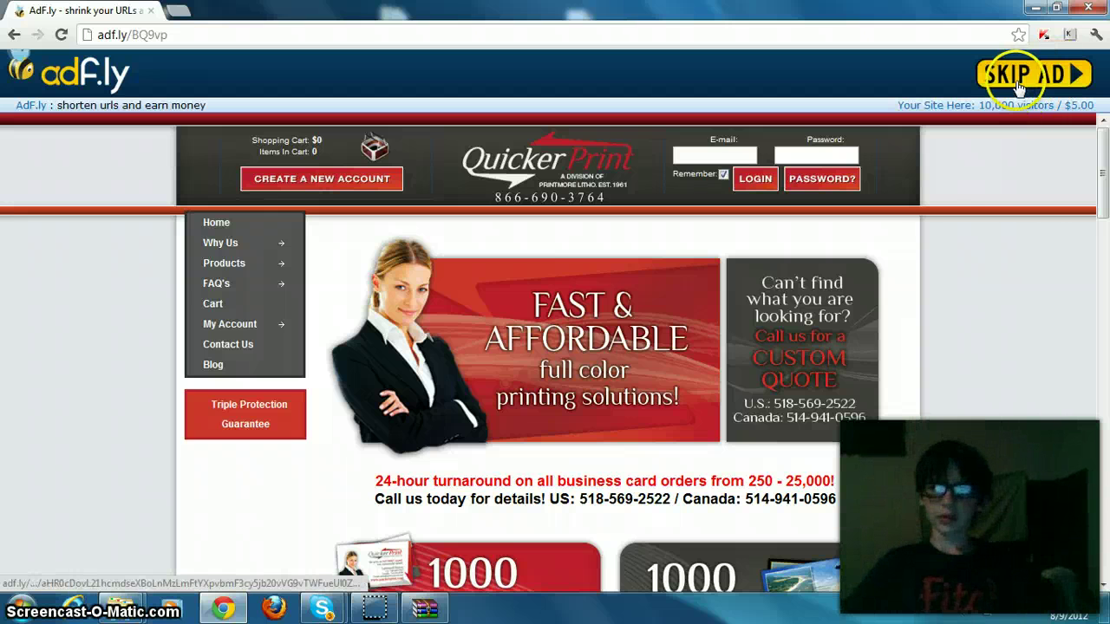
left_click(1019, 88)
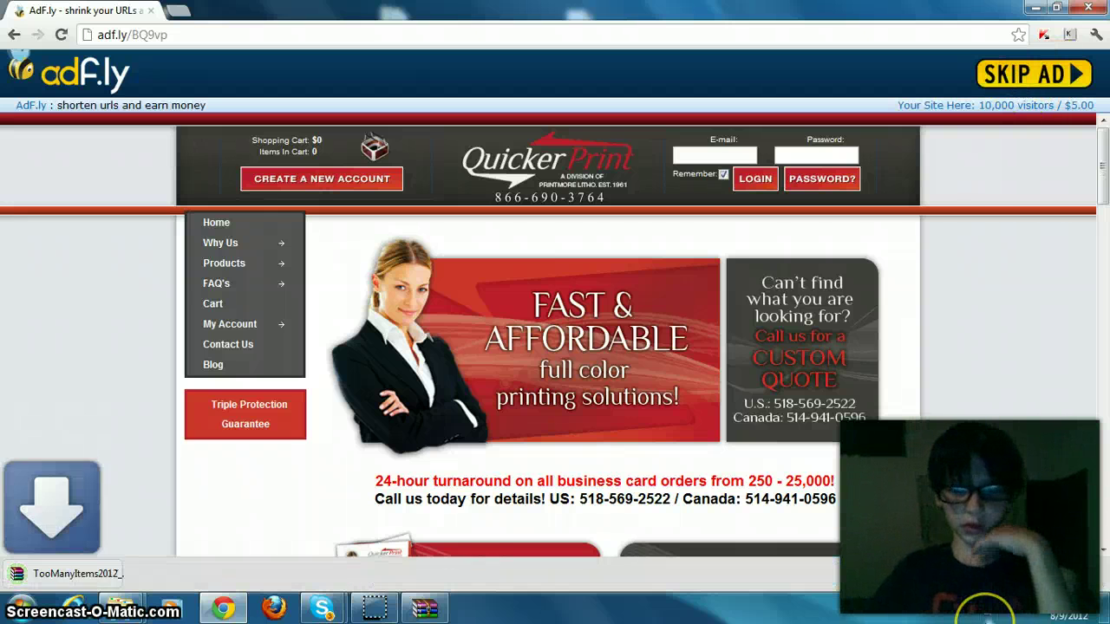
Open the downloaded TooManyItems2012_08_01_1.3.1 zip archive in WinRAR
left_click(31, 572)
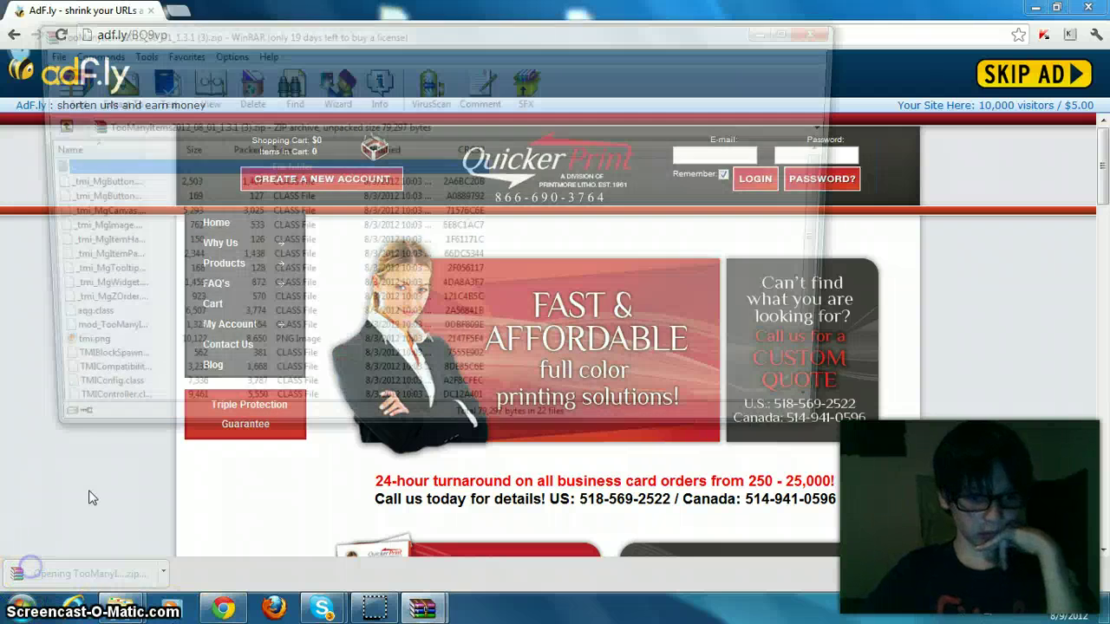
left_click(531, 228)
right_click(531, 228)
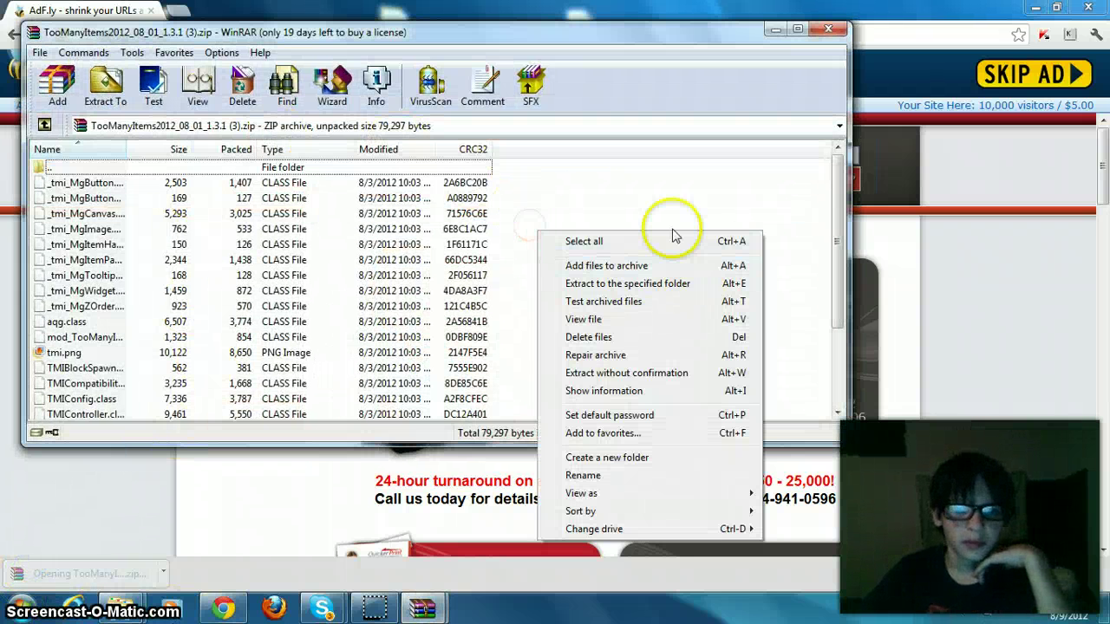
left_click(582, 172)
Bring the minecraft.jar archive window to the front of the browser, with the TooManyItems zip window overlapping it
left_click(449, 599)
left_click(415, 613)
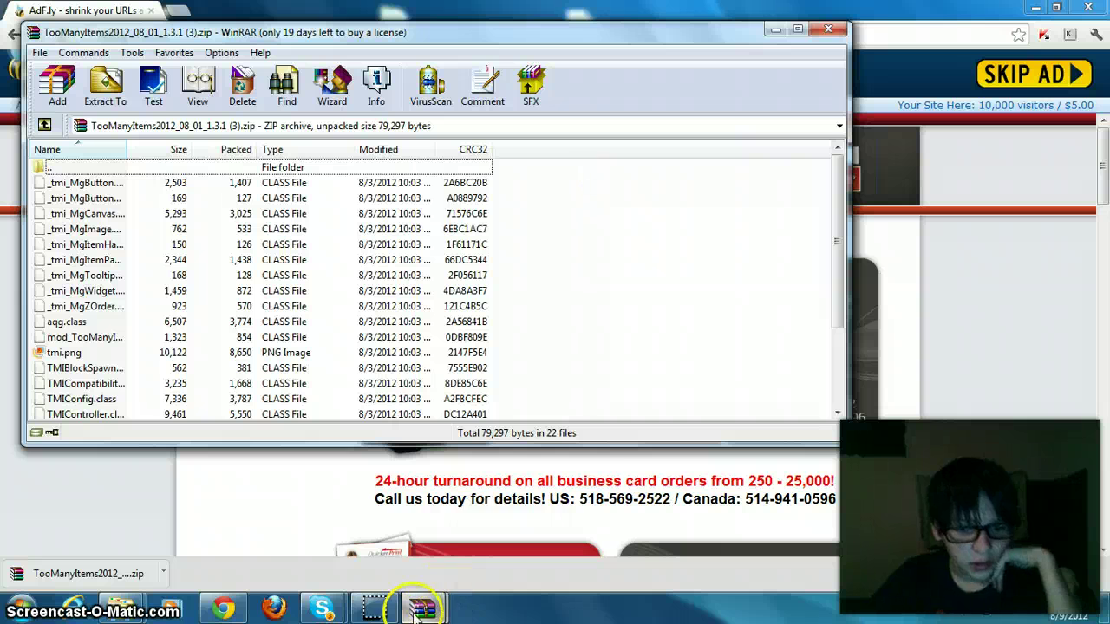
left_click(384, 533)
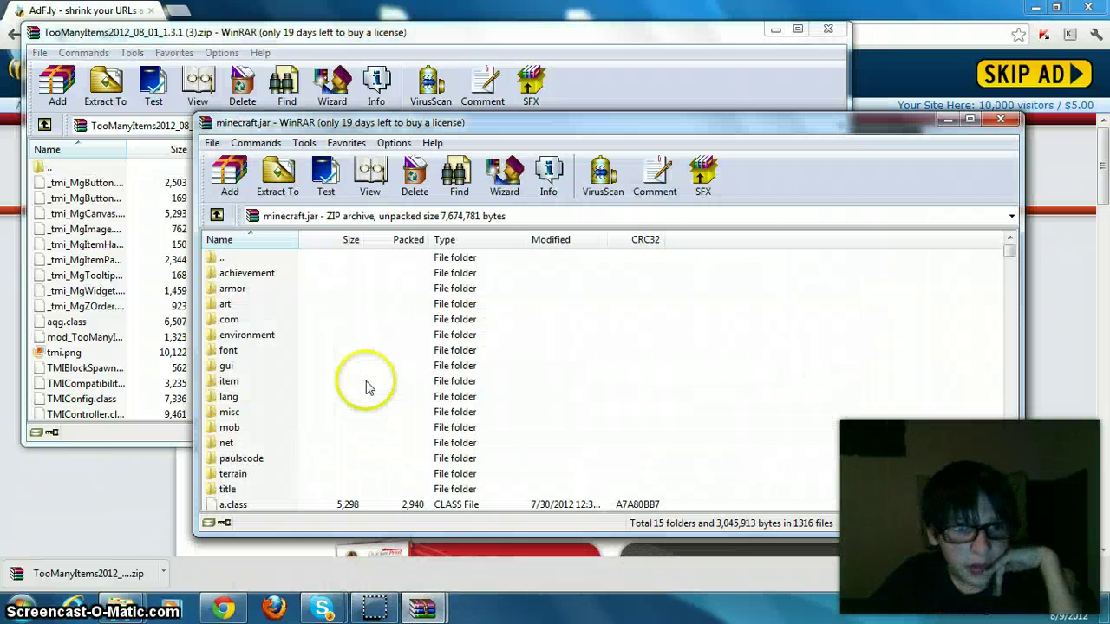
left_click(278, 173)
left_click(436, 22)
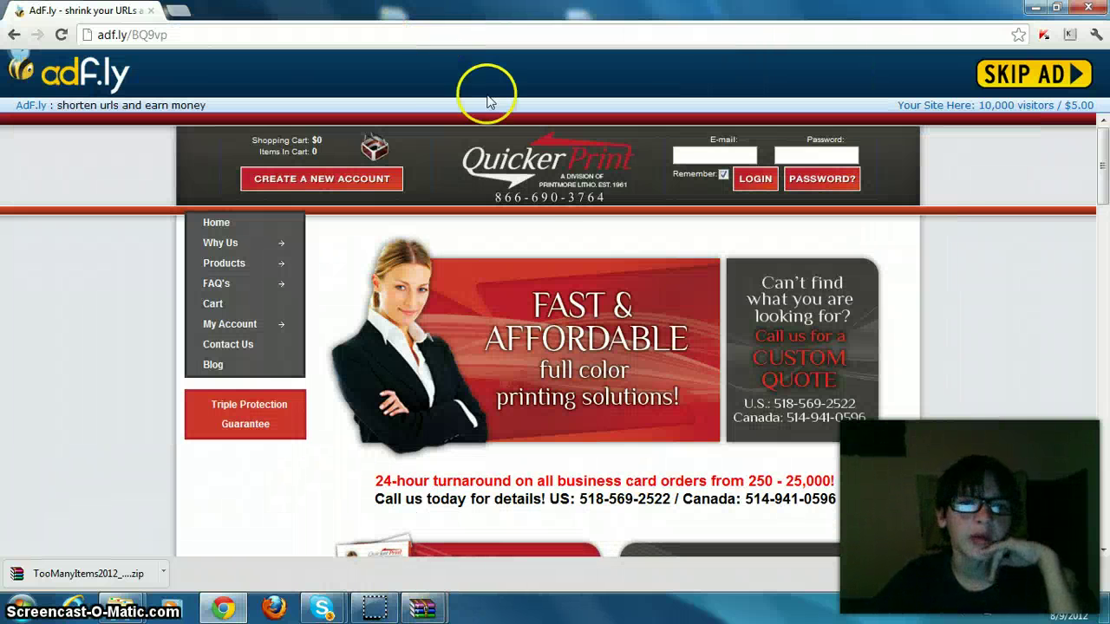
mouse_move(421, 605)
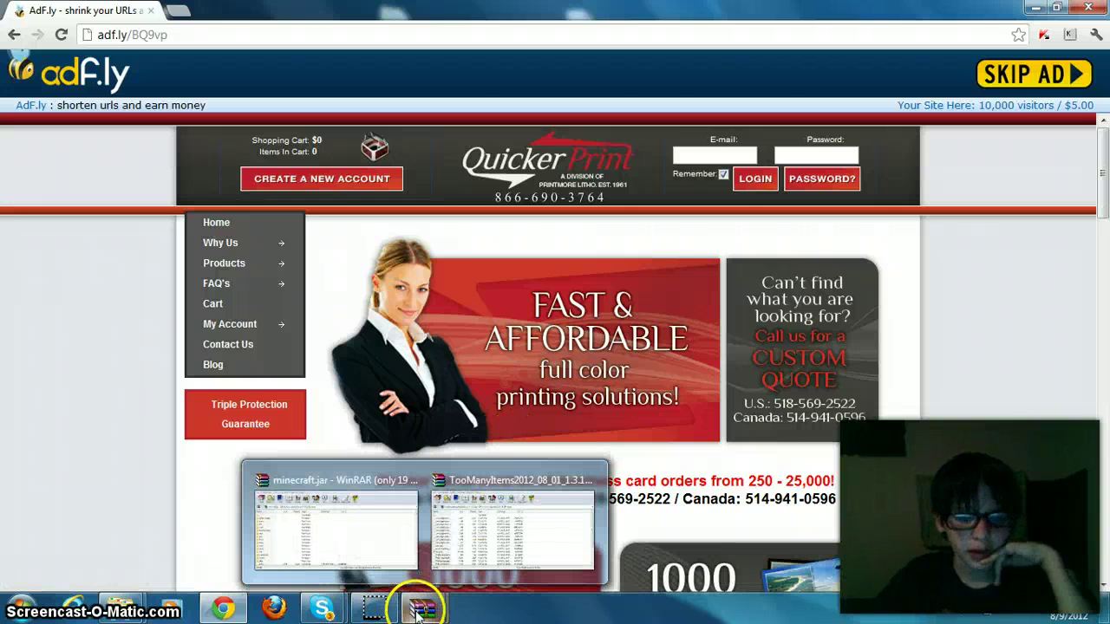
left_click(394, 523)
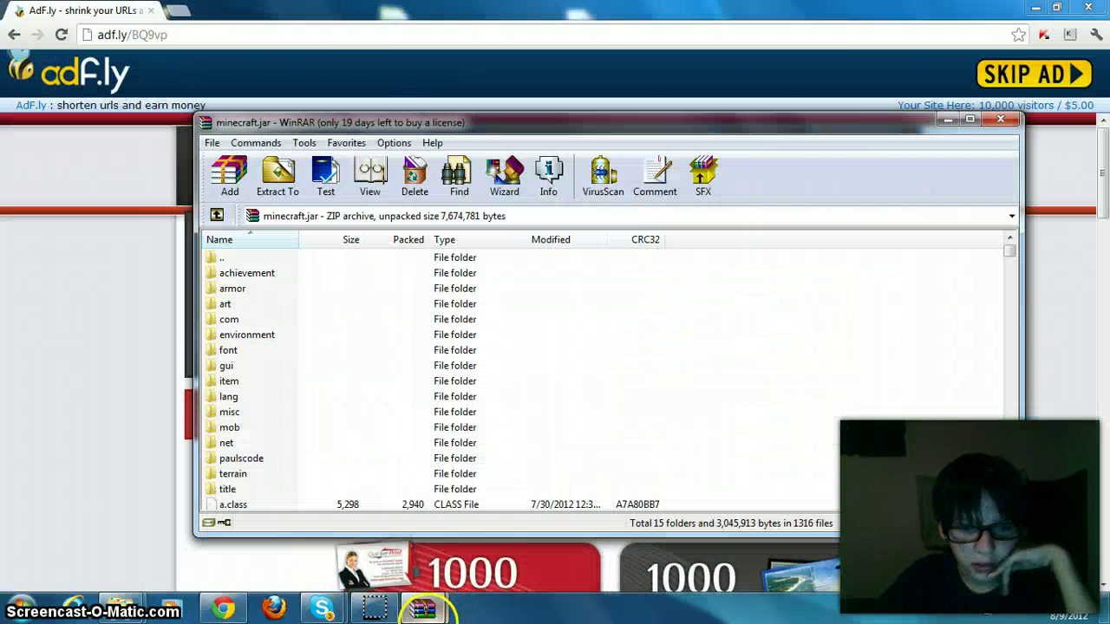
left_click(451, 534)
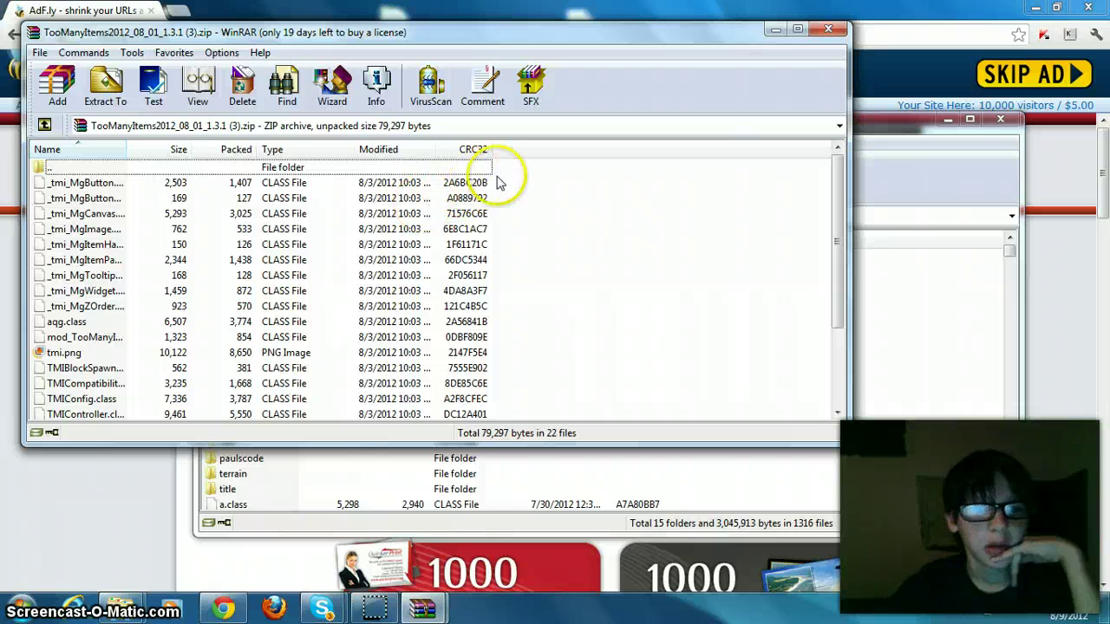
Copy all files from the TooManyItems zip into the minecraft.jar archive using the "Add and update files" update mode
left_click_drag(498, 183, 229, 428)
left_click_drag(222, 555, 223, 555)
left_click_drag(473, 386, 517, 389)
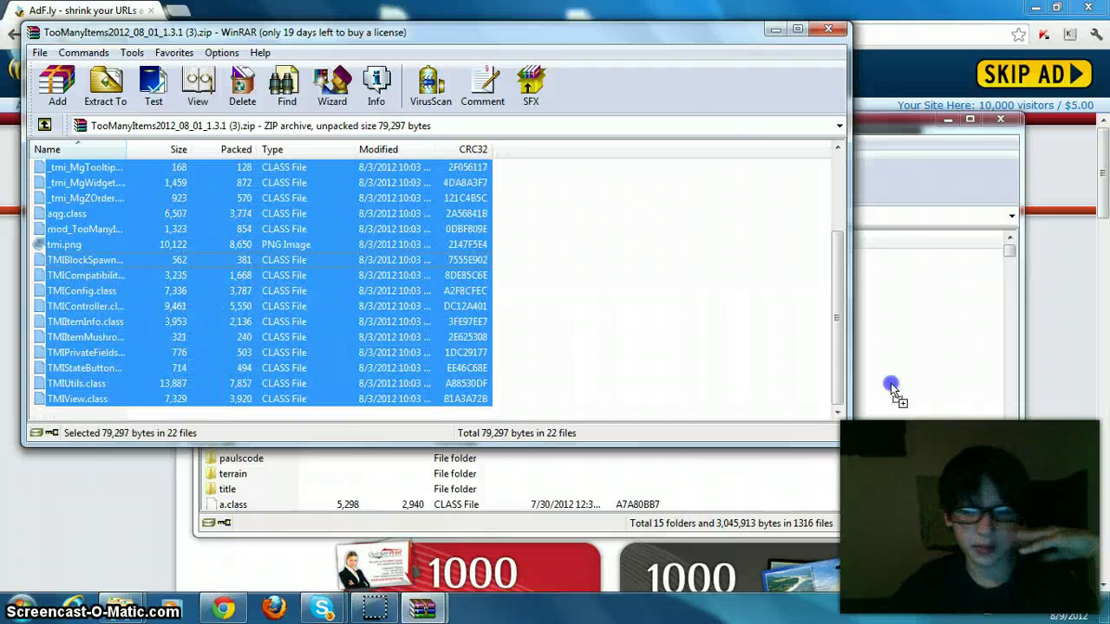
left_click_drag(893, 388, 867, 376)
left_click(677, 281)
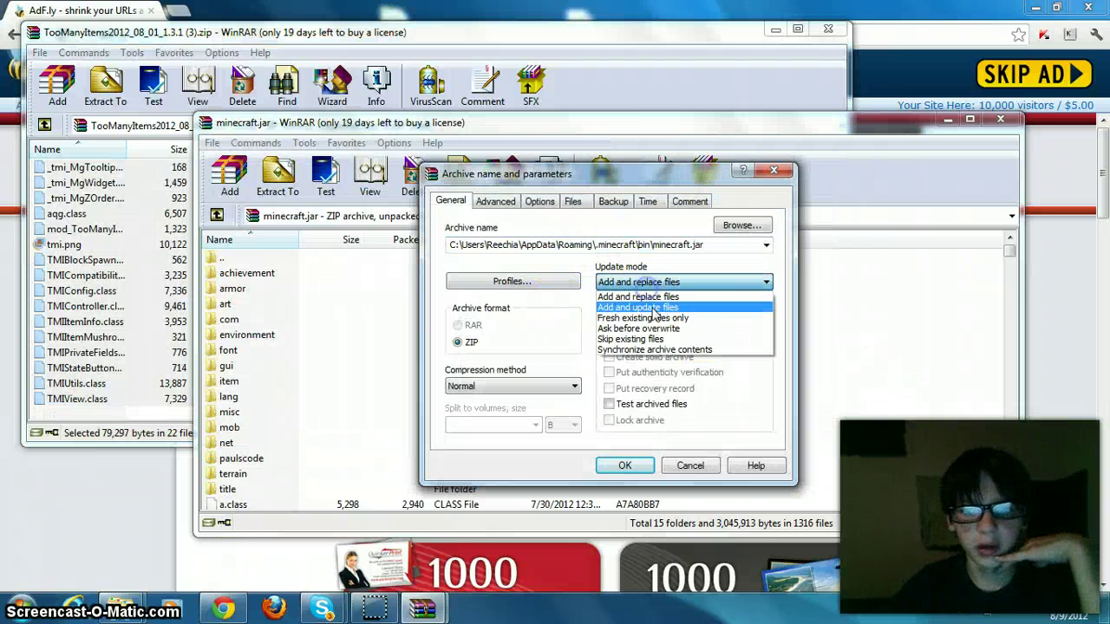
left_click(654, 309)
left_click(624, 466)
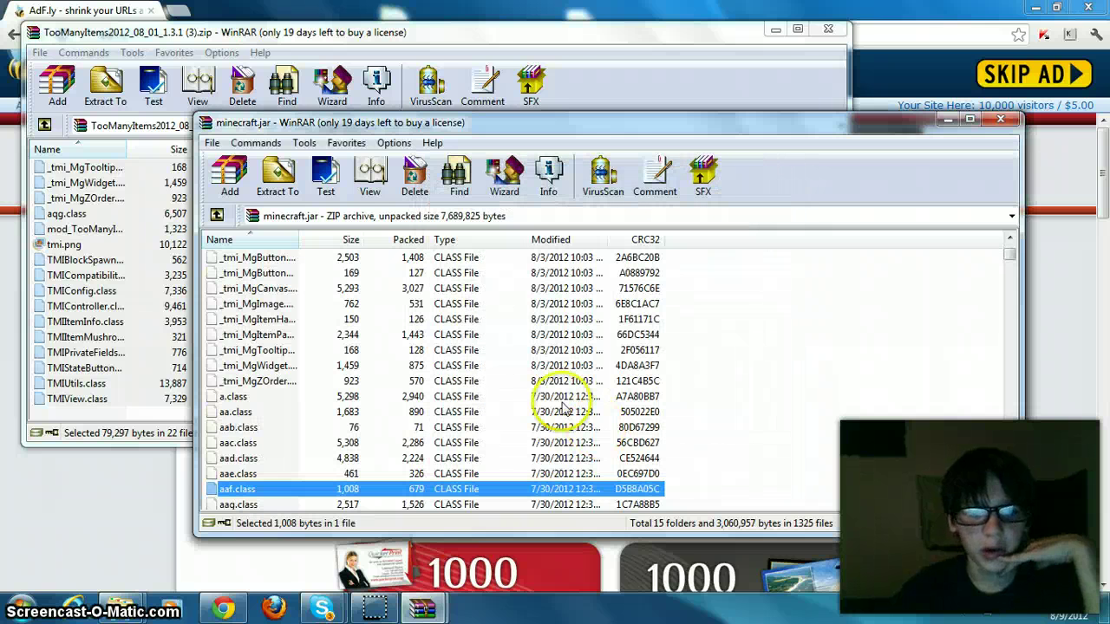
Launch Minecraft from the personal folder holding the application and log in with the remembered account
left_click(122, 607)
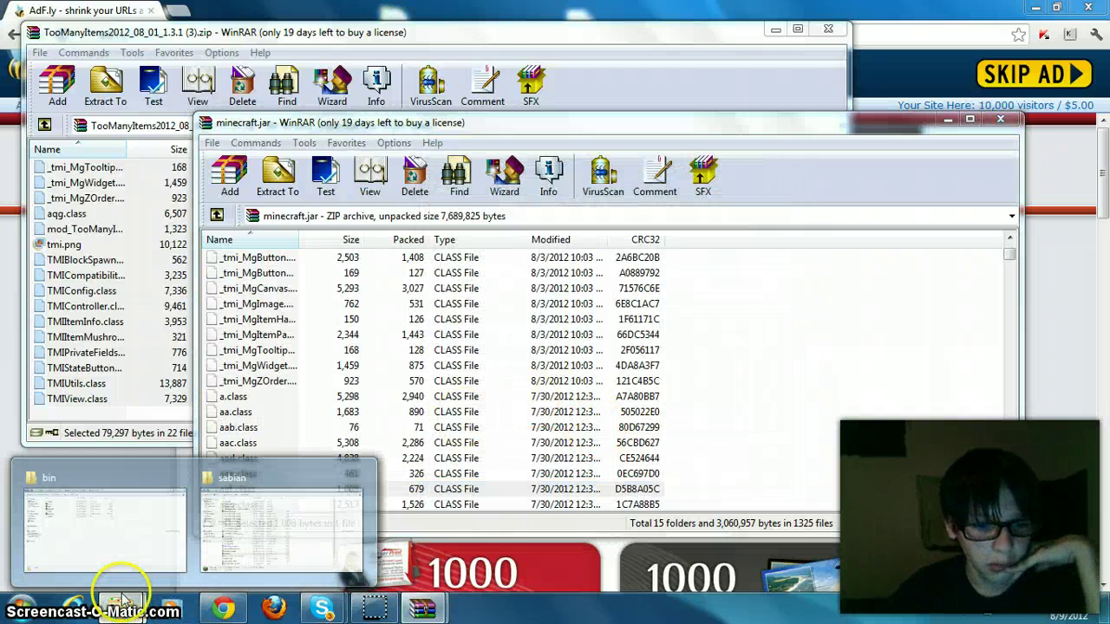
left_click(102, 523)
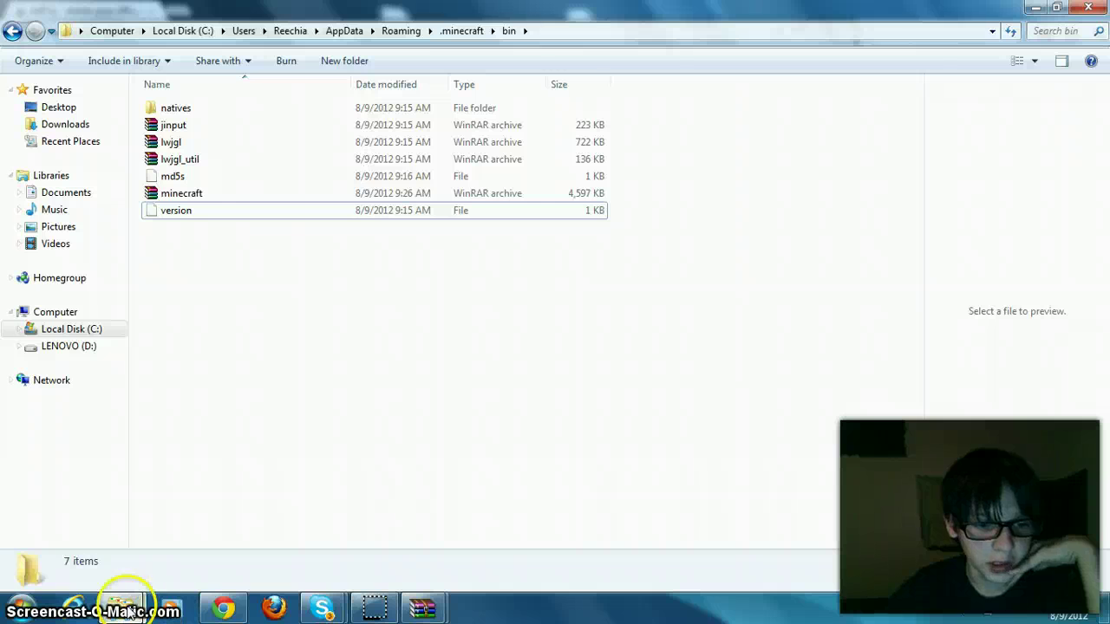
left_click(126, 612)
left_click(240, 533)
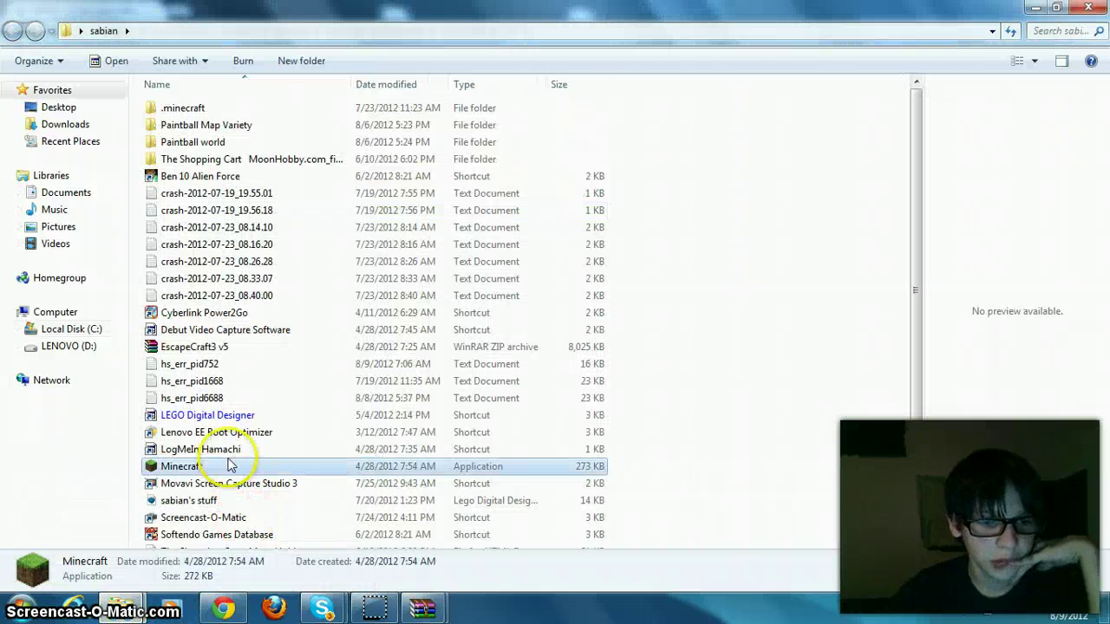
double_click(219, 466)
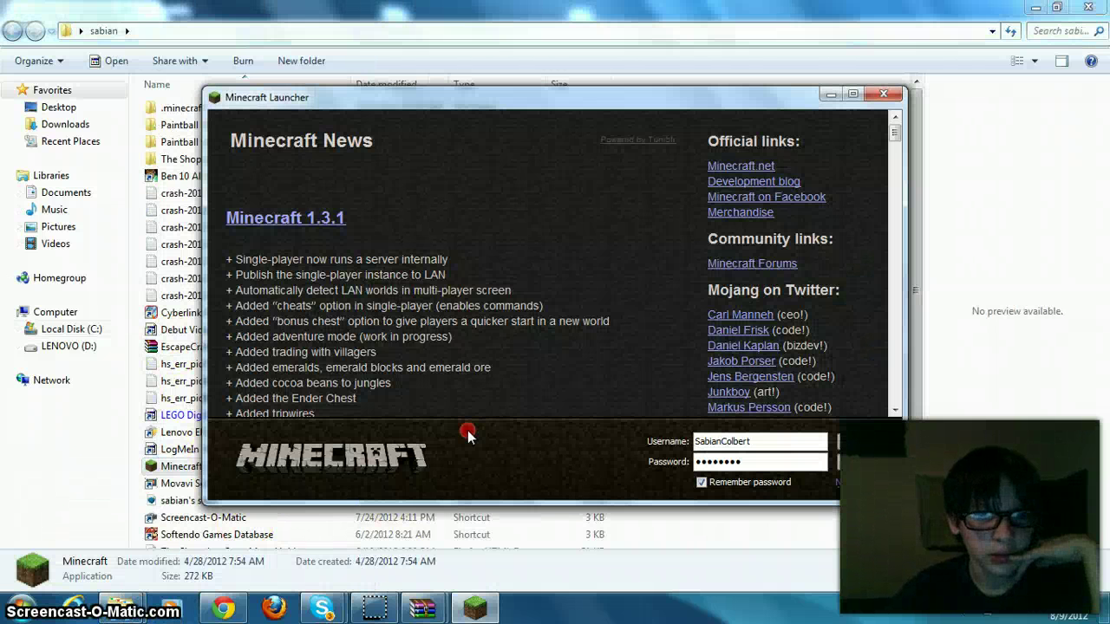
left_click(851, 469)
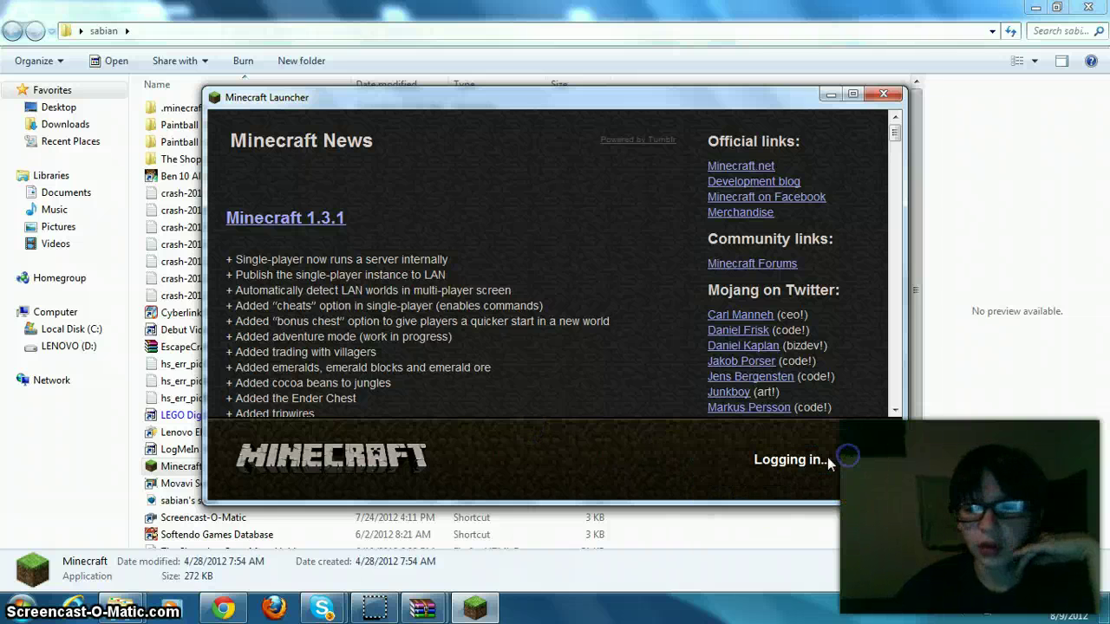
left_click(747, 469)
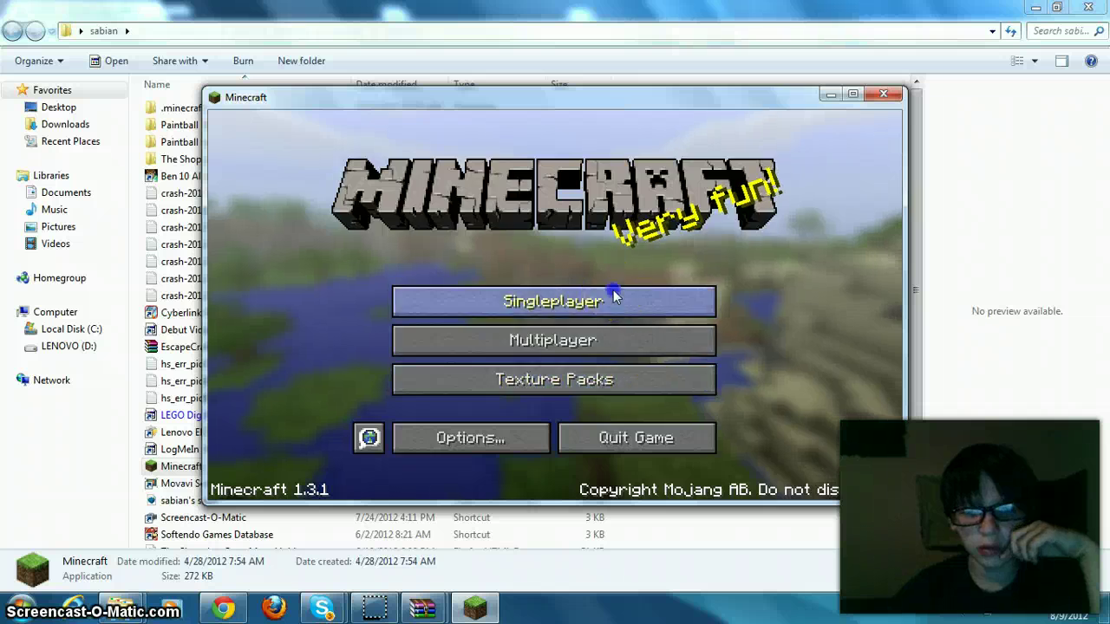
Load the first singleplayer world and open the inventory to check the TooManyItems overlay
left_click(613, 293)
left_click(402, 179)
left_click(437, 189)
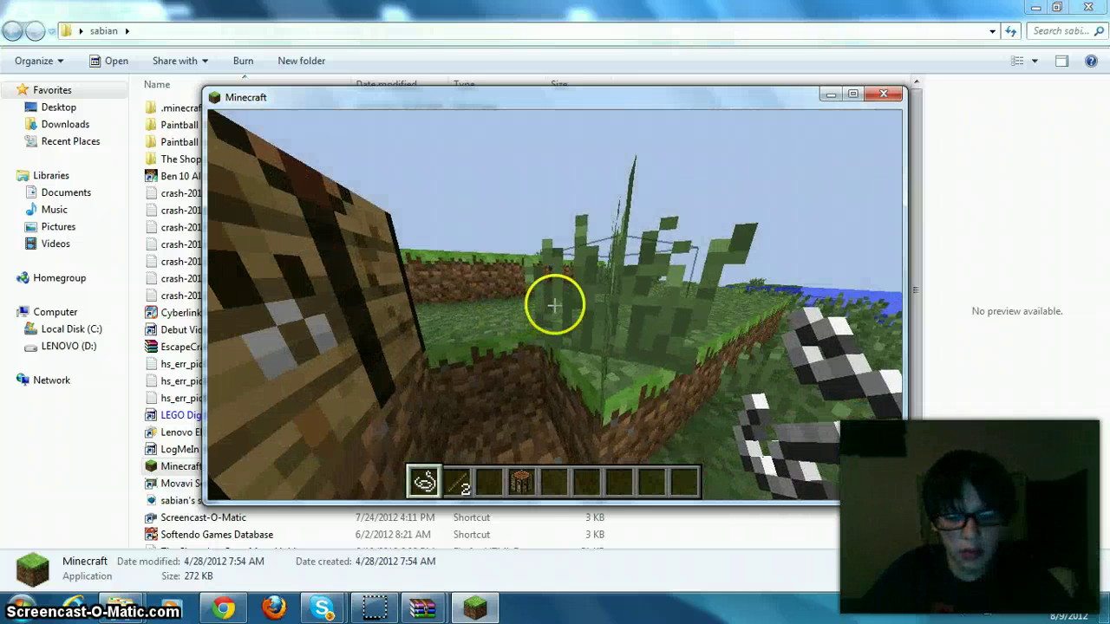
key("e")
left_click_drag(688, 307, 691, 243)
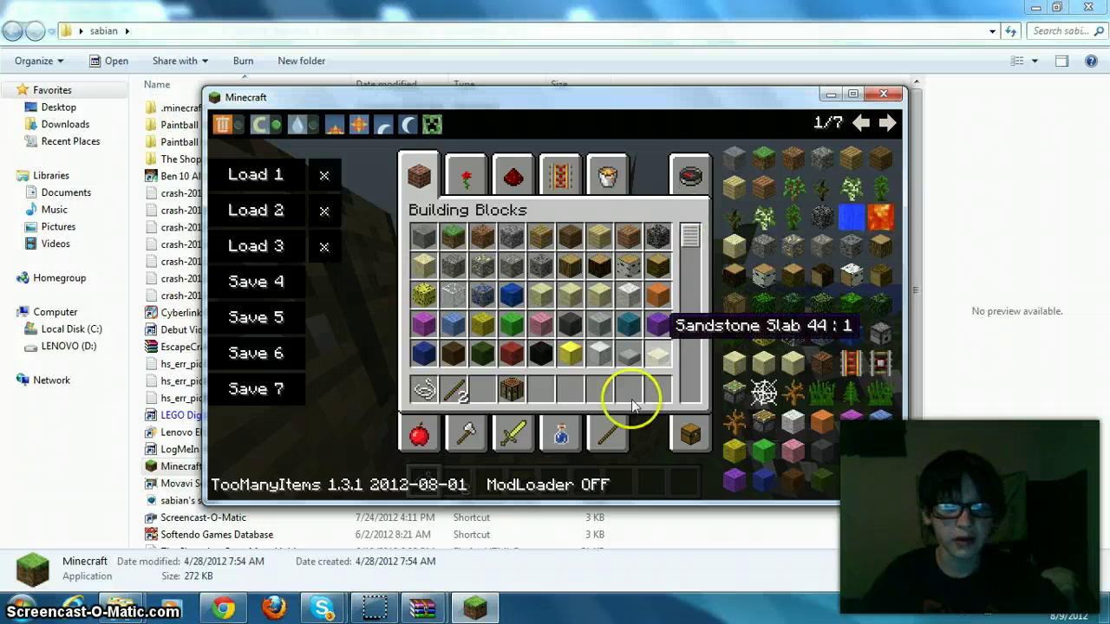
Close the minecraft.jar and TooManyItems archive windows
right_click(438, 611)
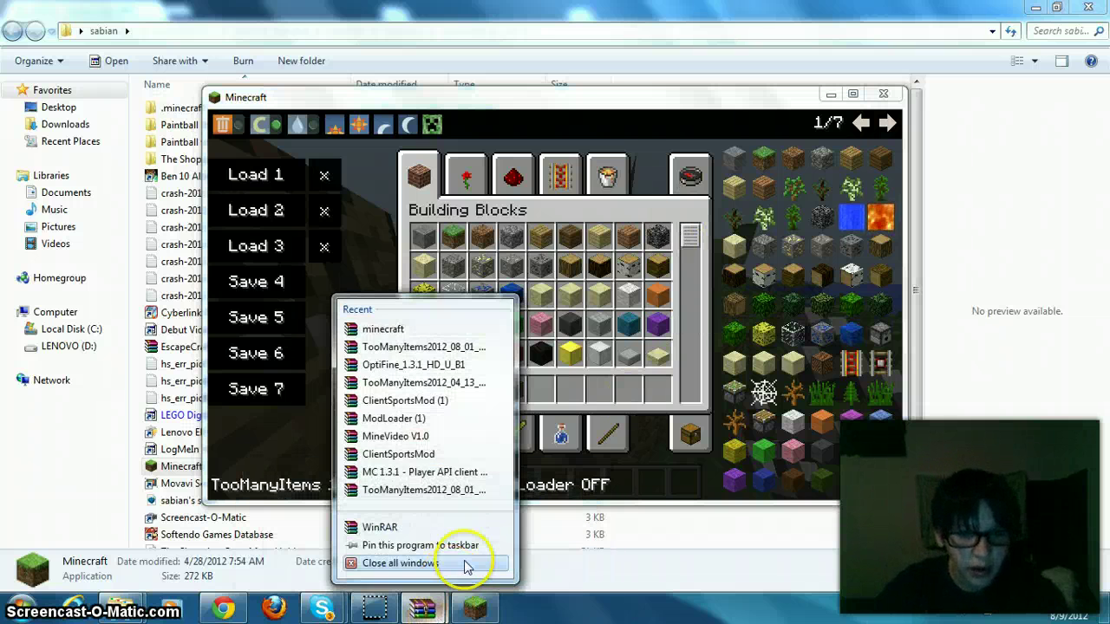
left_click(433, 609)
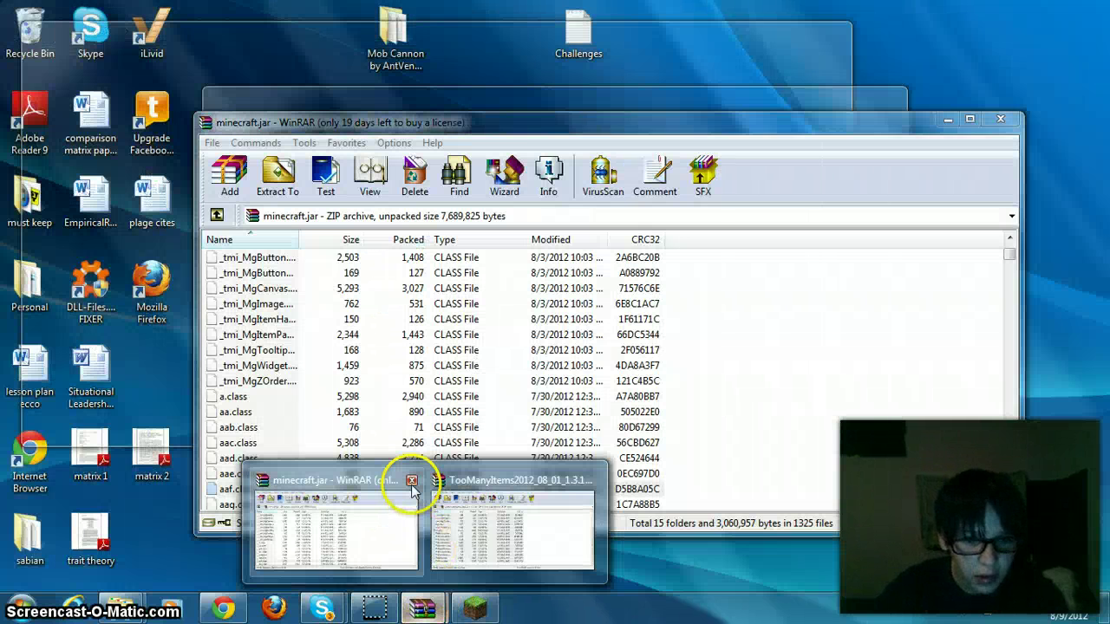
left_click(411, 480)
left_click(502, 480)
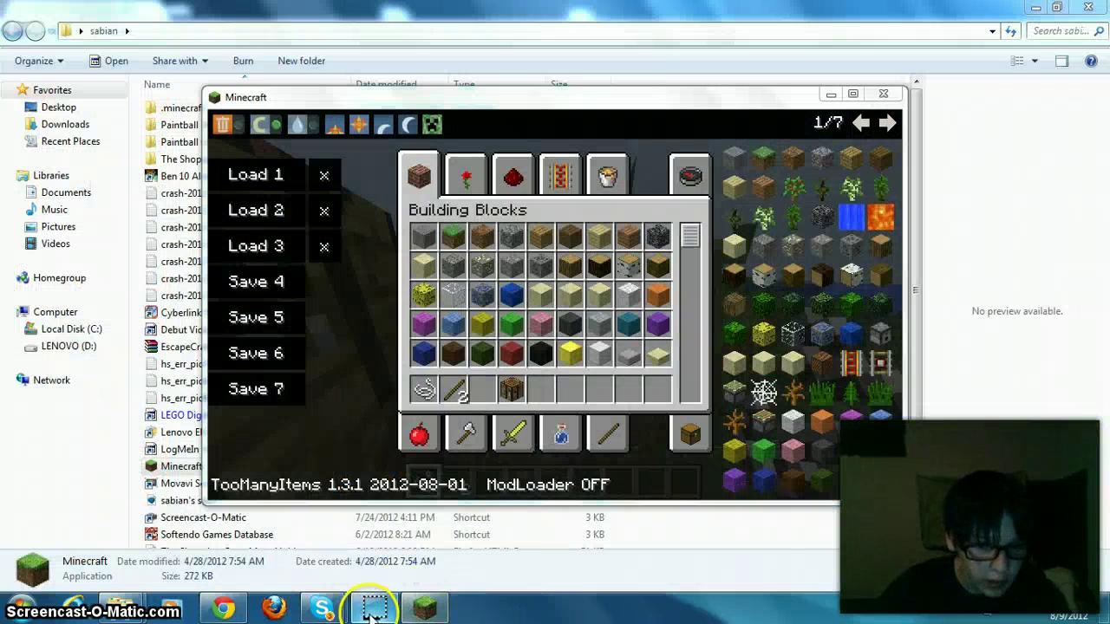
Close the browser window and the two open folder windows, bin and sabian, keeping Minecraft open
mouse_move(206, 613)
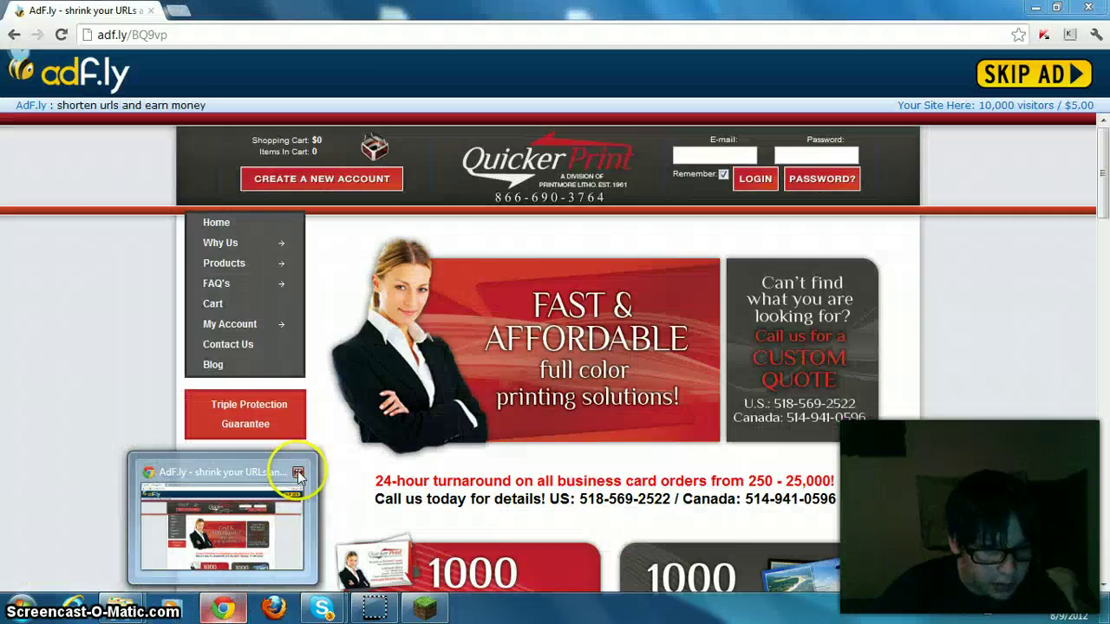
left_click(295, 461)
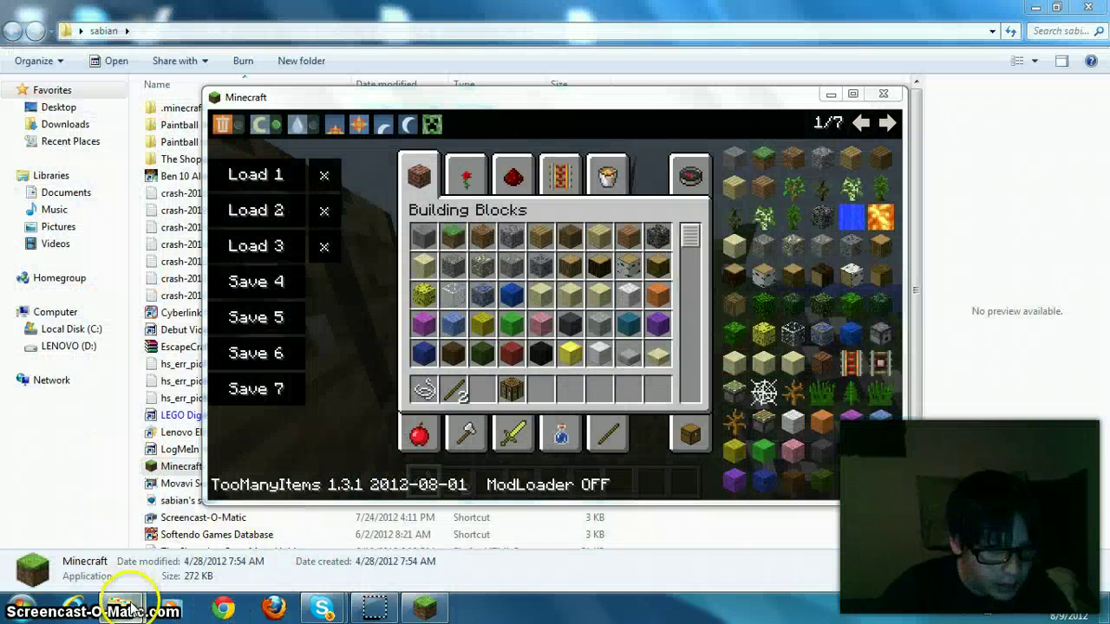
mouse_move(126, 609)
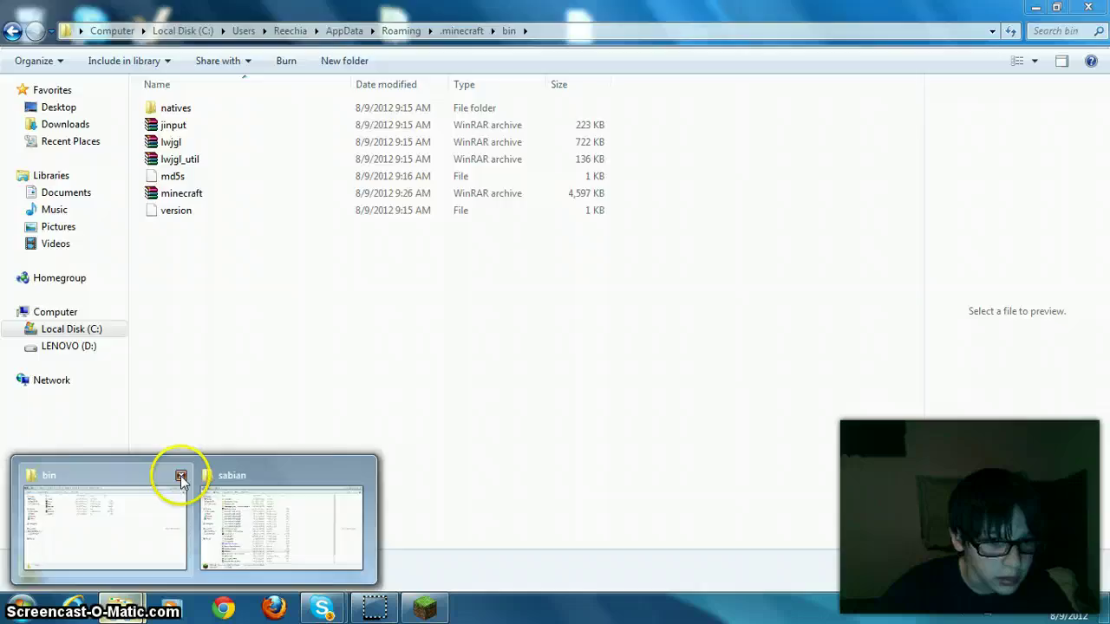
left_click(181, 471)
left_click(194, 476)
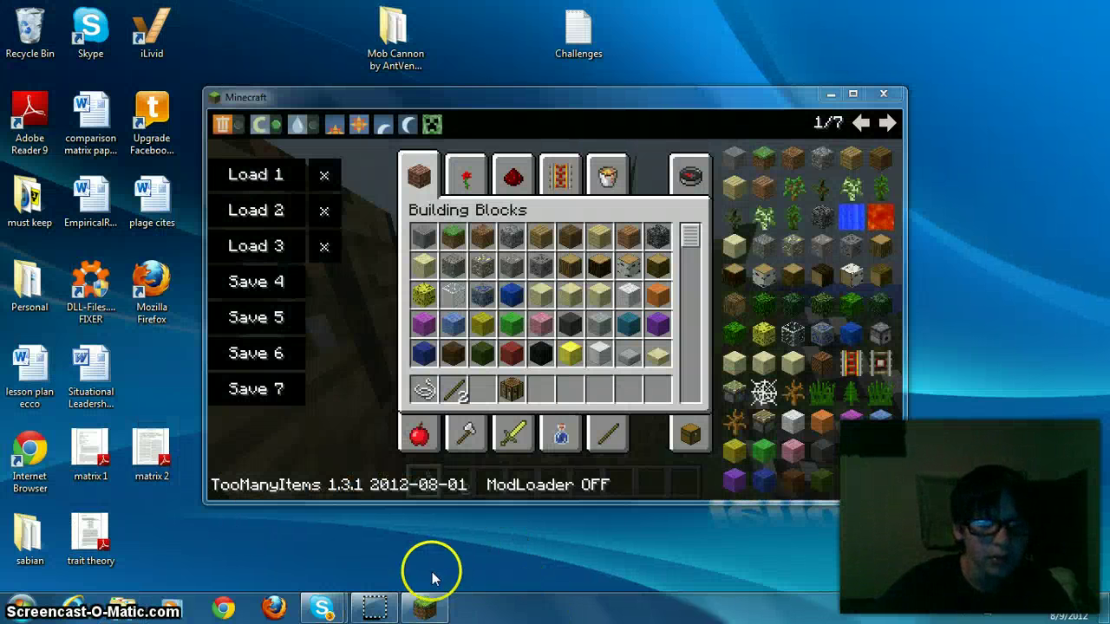
Return to the game, switch it to full screen without the inventory, and open the Video Settings from its options
right_click(624, 565)
left_click(582, 398)
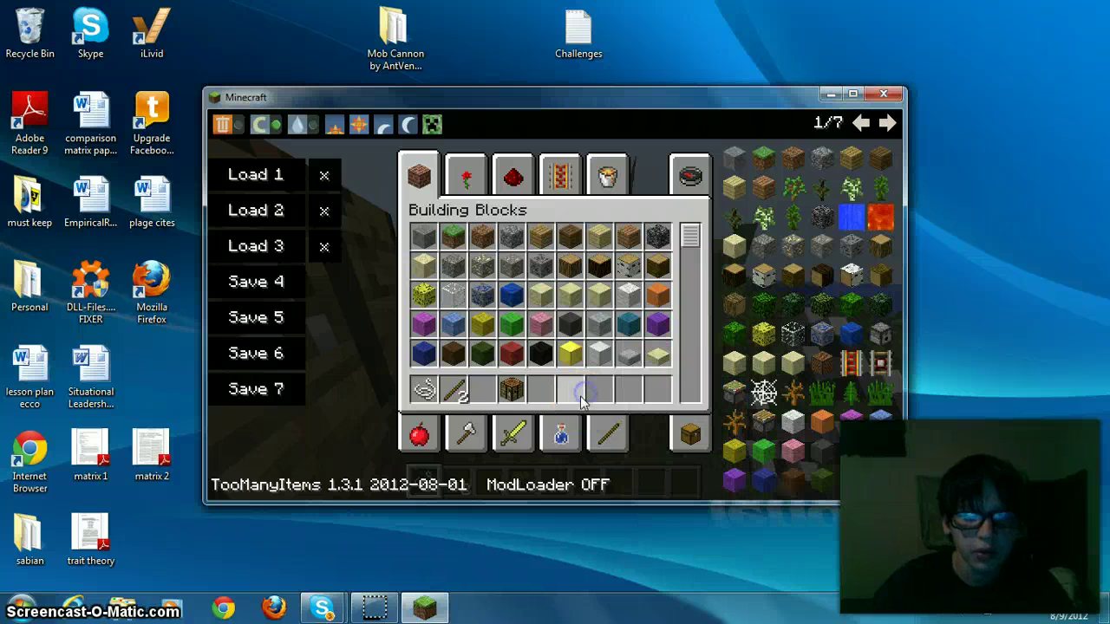
left_click(553, 394)
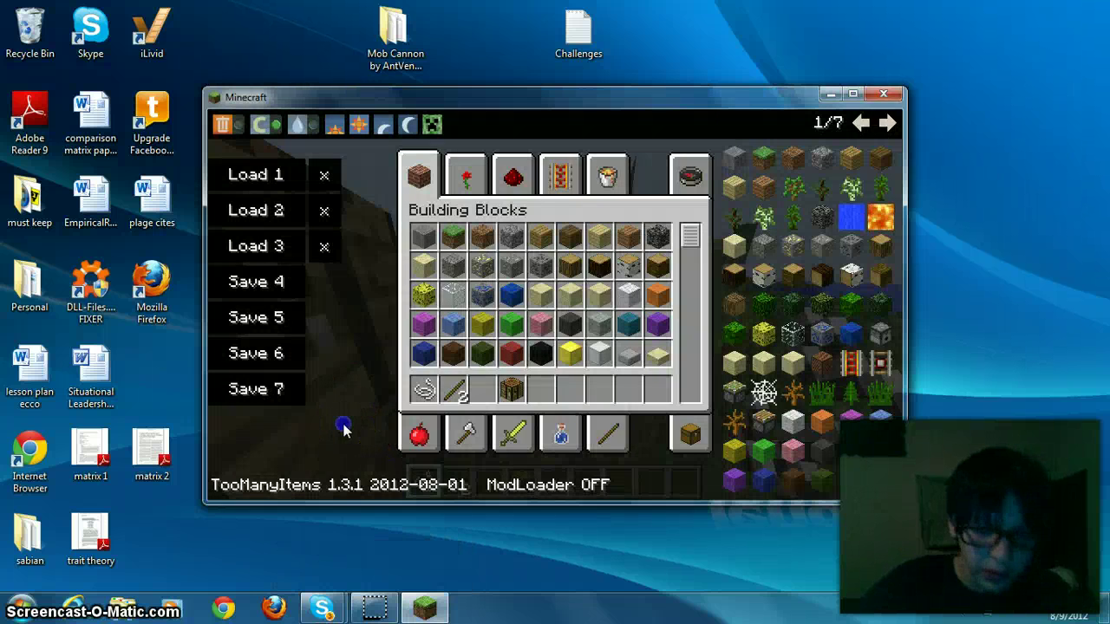
key("e")
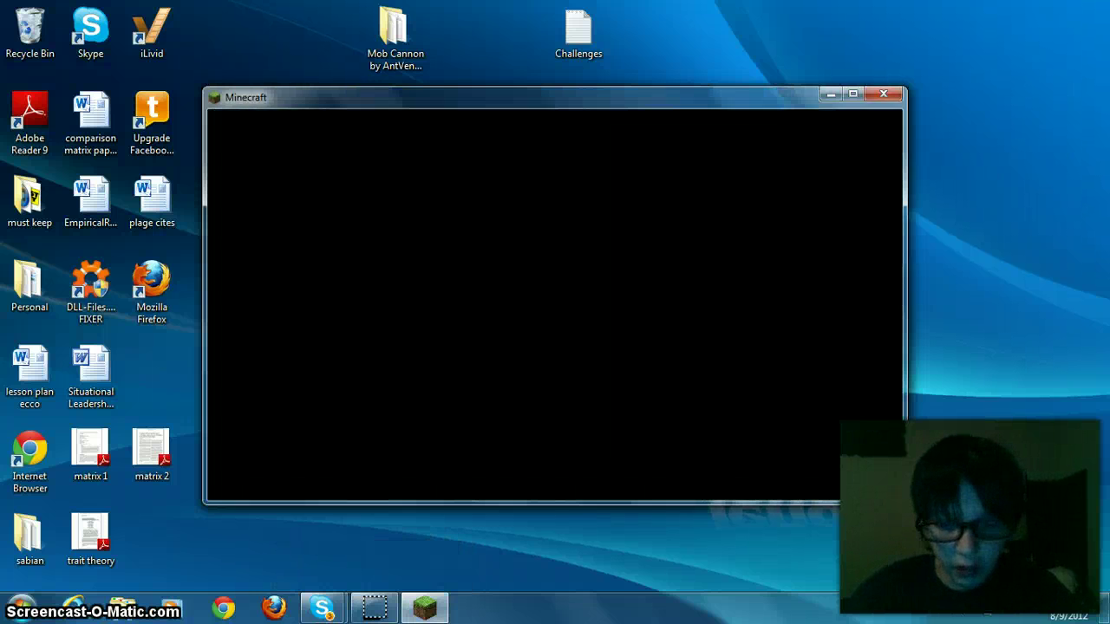
key("Escape")
left_click(380, 378)
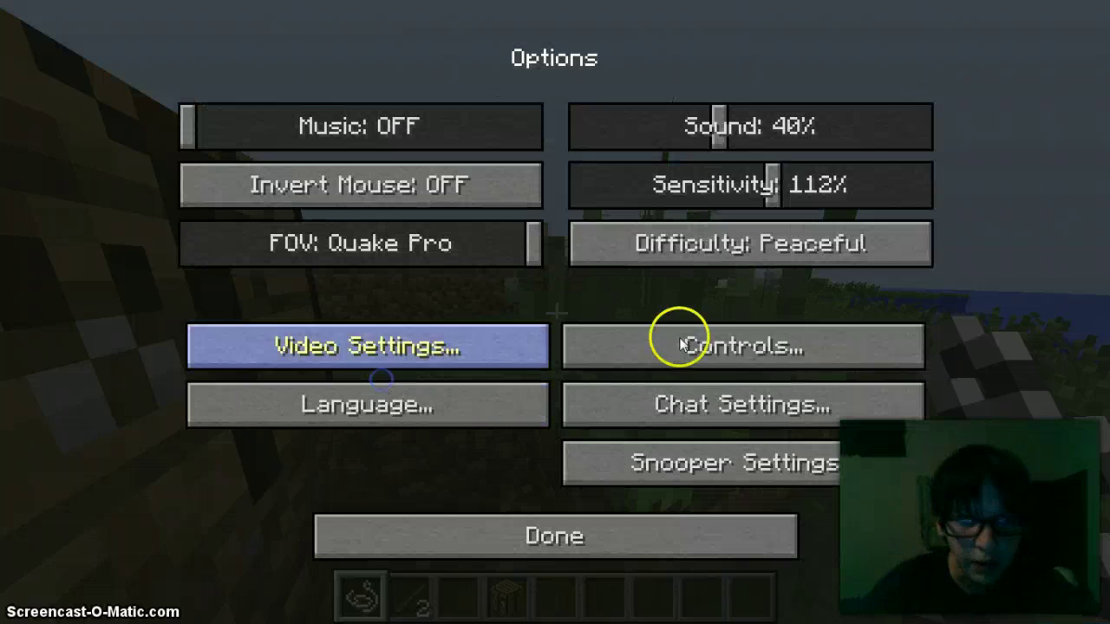
left_click(688, 321)
left_click(512, 355)
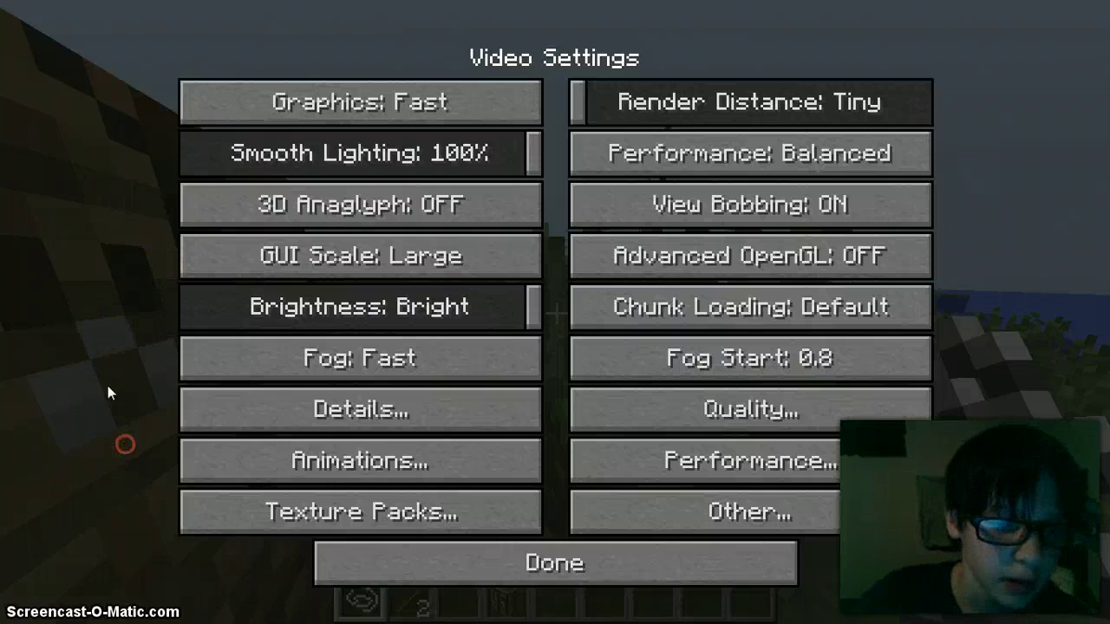
Cycle through the fog types in the Video Settings and set Fog to OFF
left_click(227, 362)
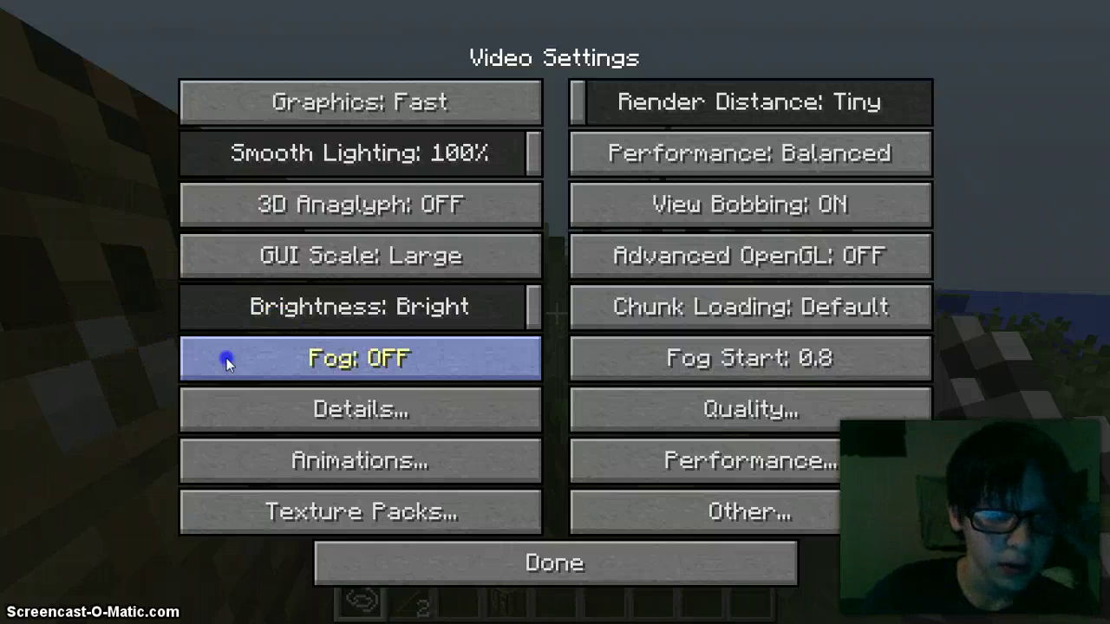
left_click(404, 355)
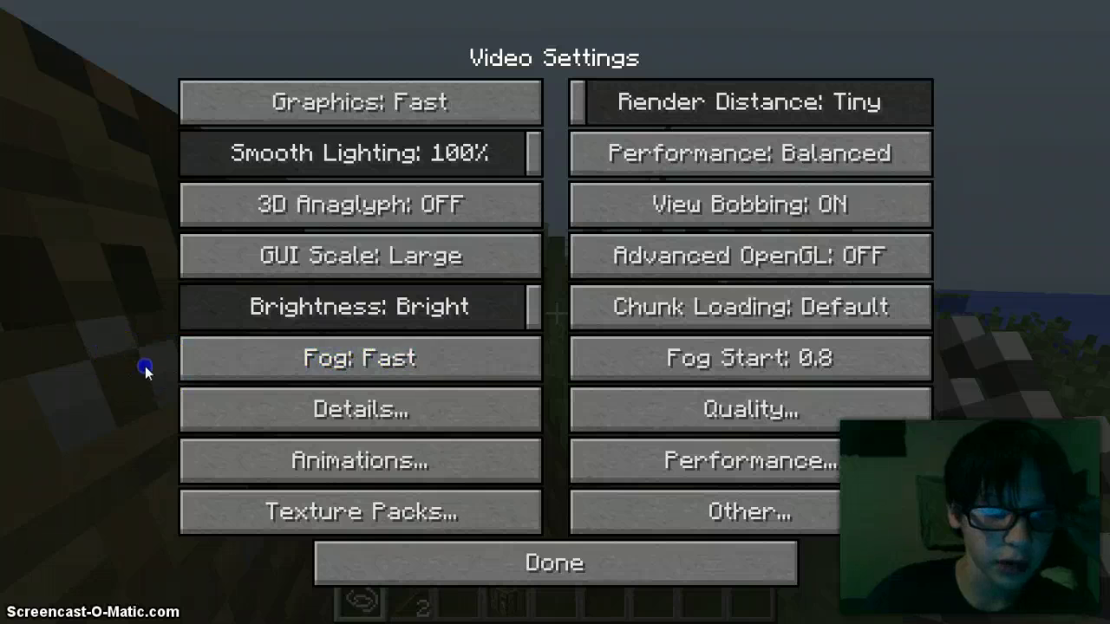
left_click(199, 350)
left_click(199, 350)
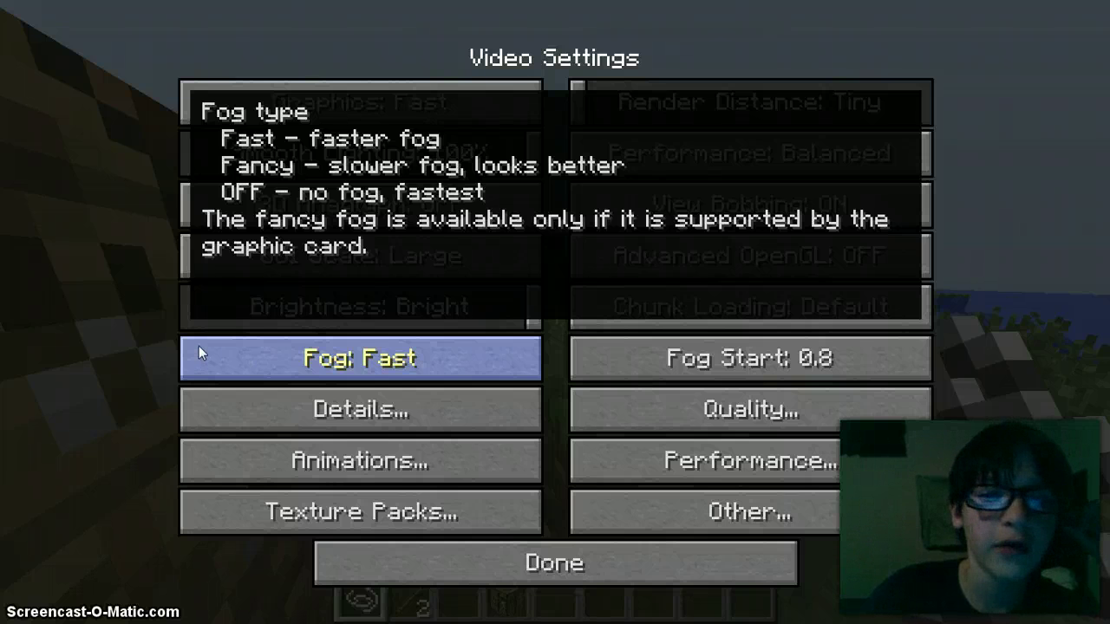
left_click(198, 347)
left_click(196, 349)
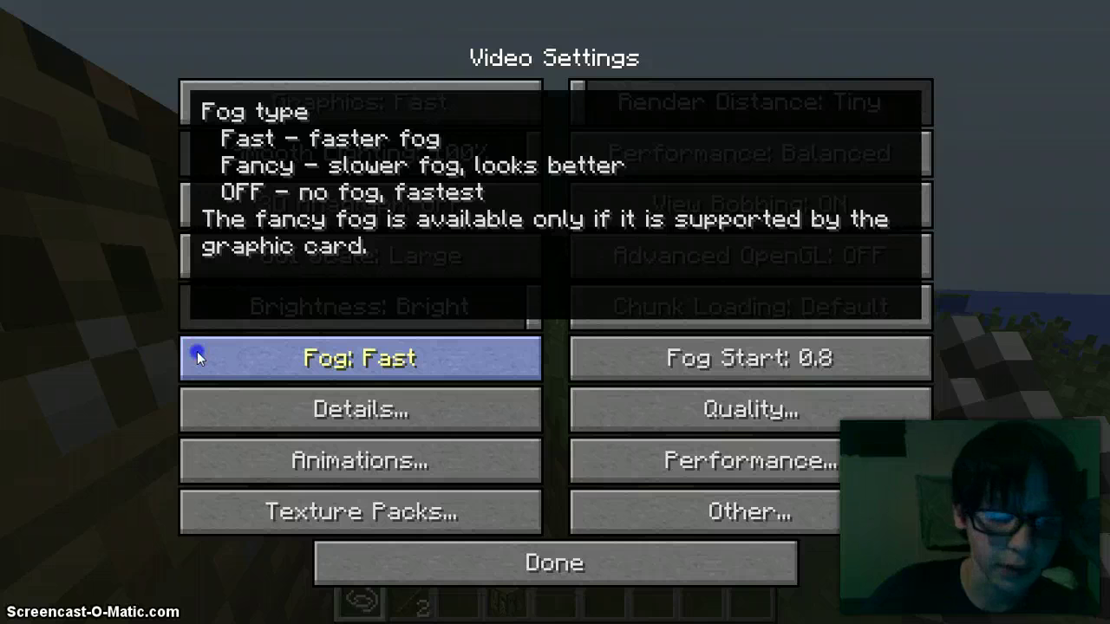
left_click(197, 352)
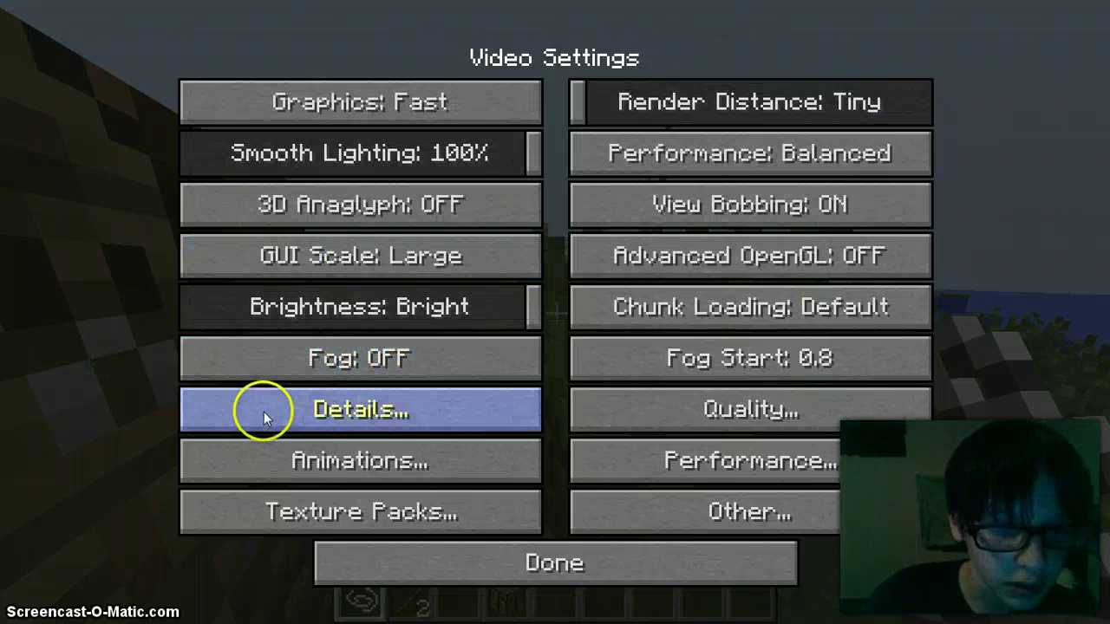
Set Clouds to Fancy in the Detail Settings and return to the Video Settings
left_click(264, 417)
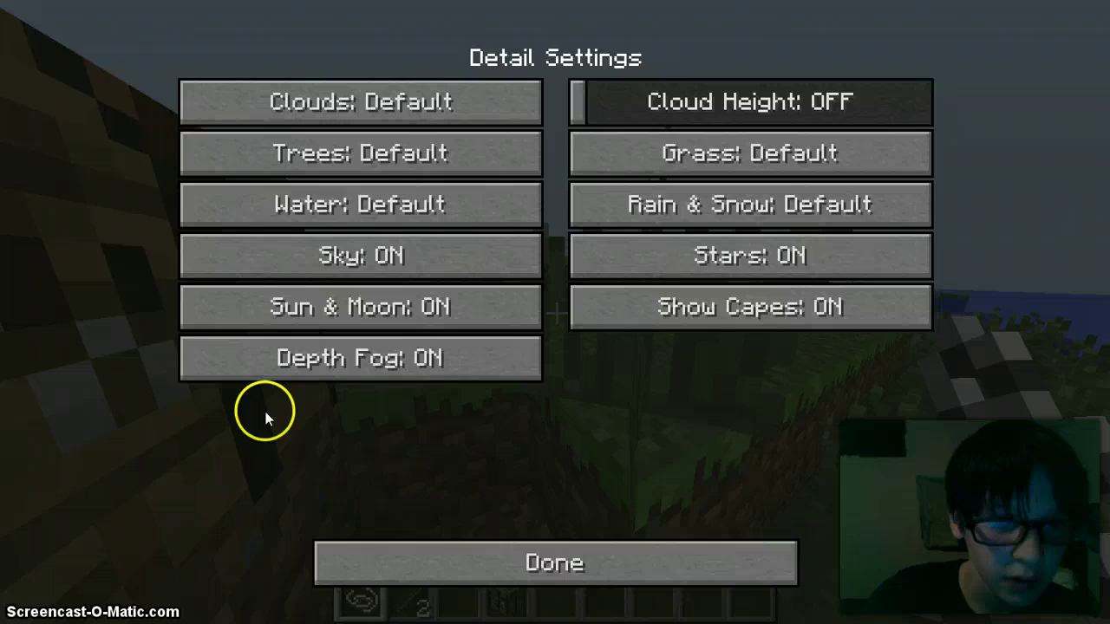
left_click(321, 100)
left_click(323, 102)
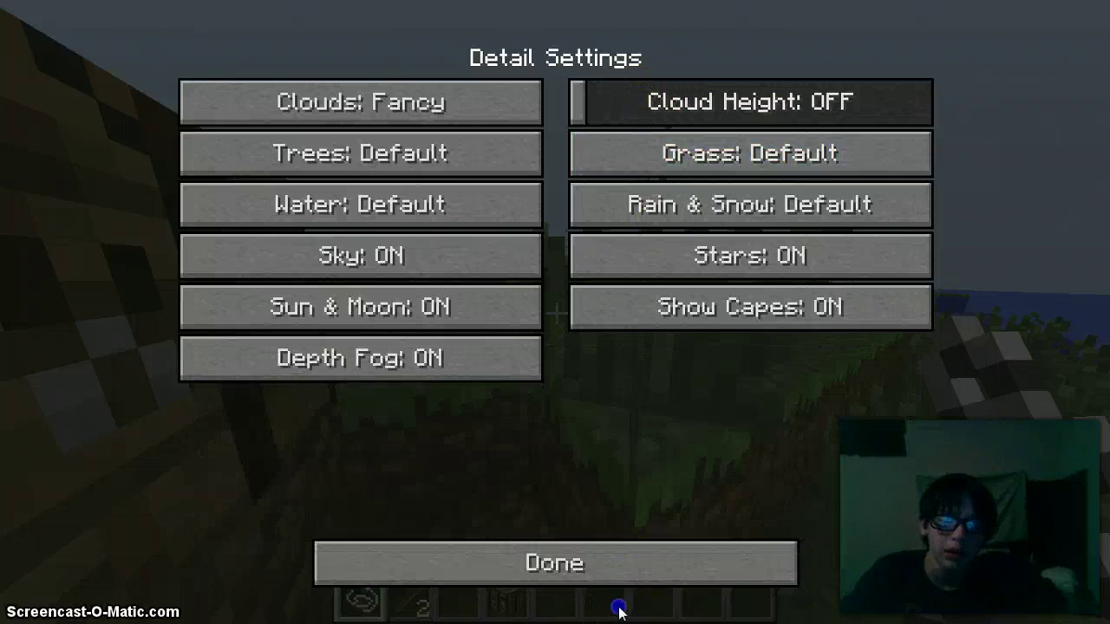
left_click(607, 565)
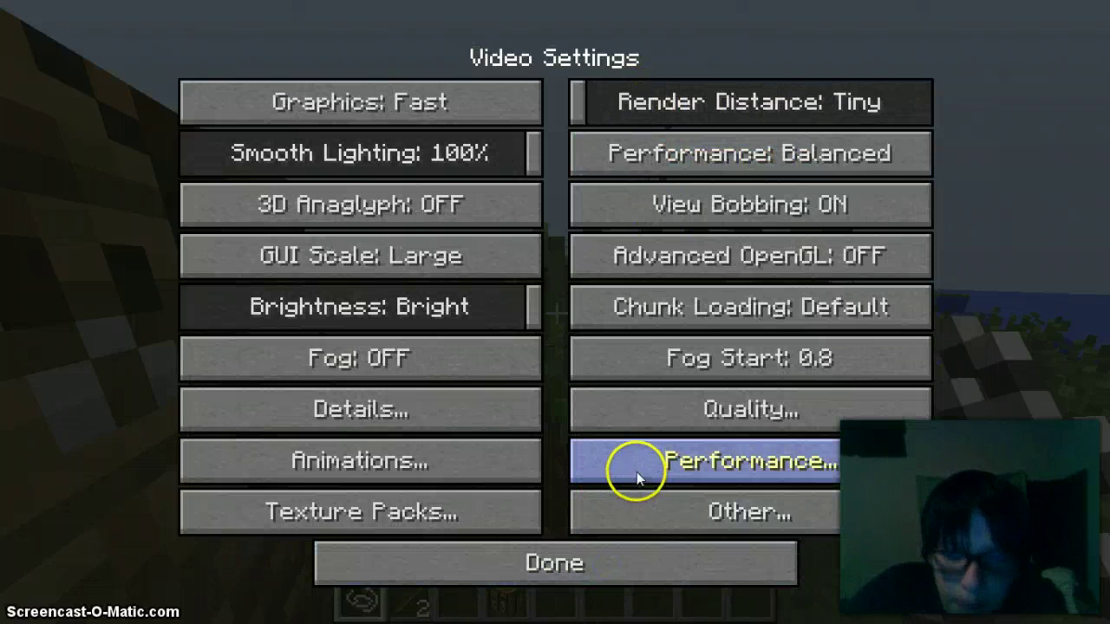
Review the options in the Animation Settings and return to the Video Settings
left_click(450, 462)
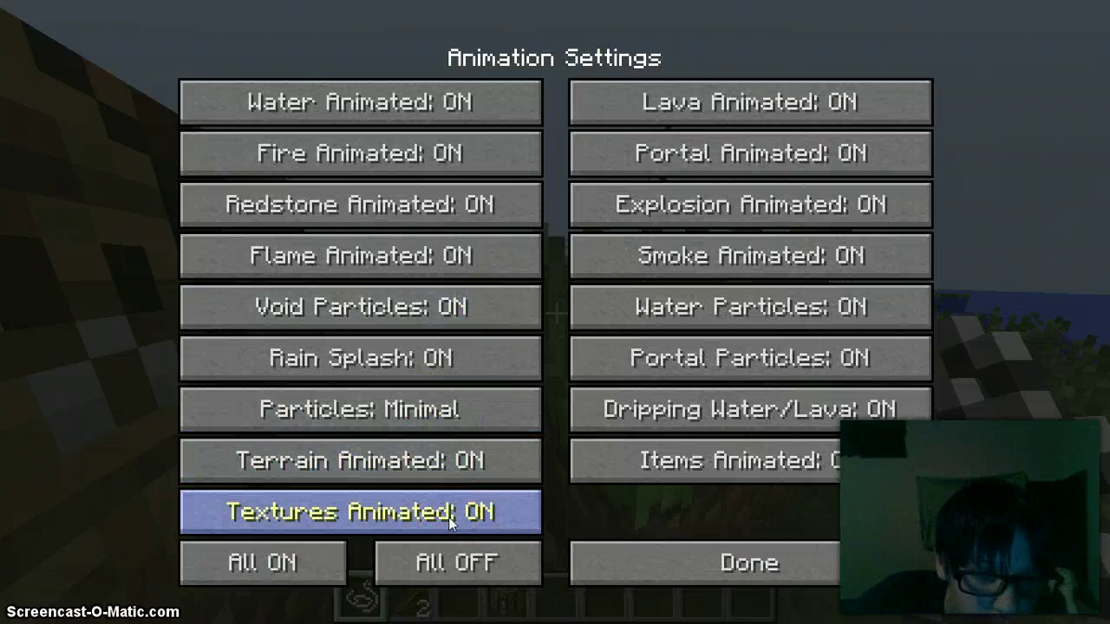
left_click(439, 469)
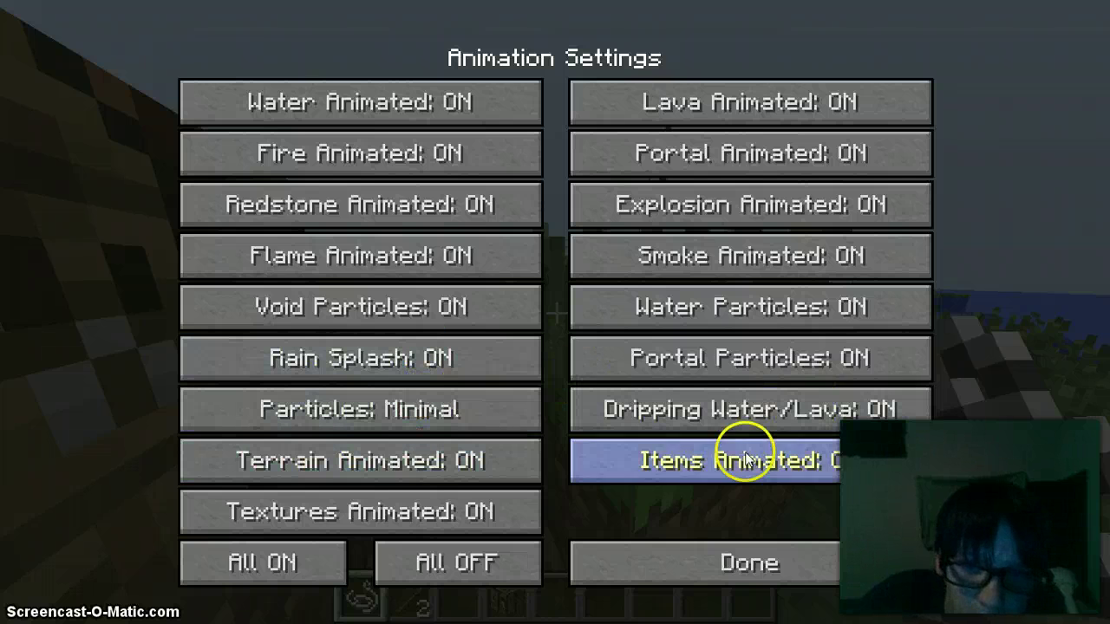
left_click(737, 555)
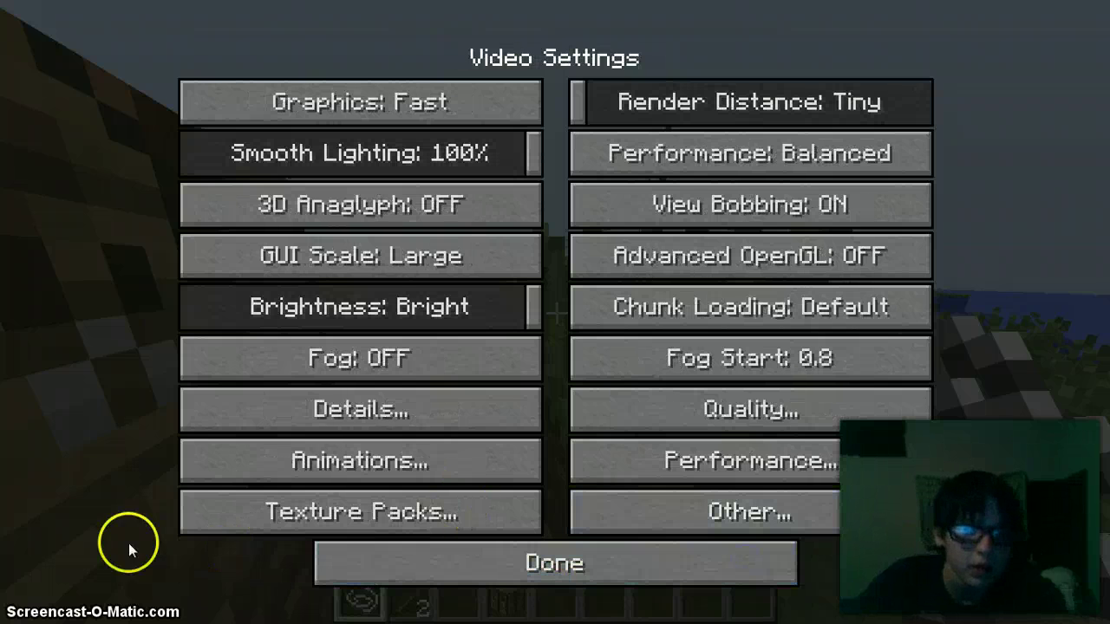